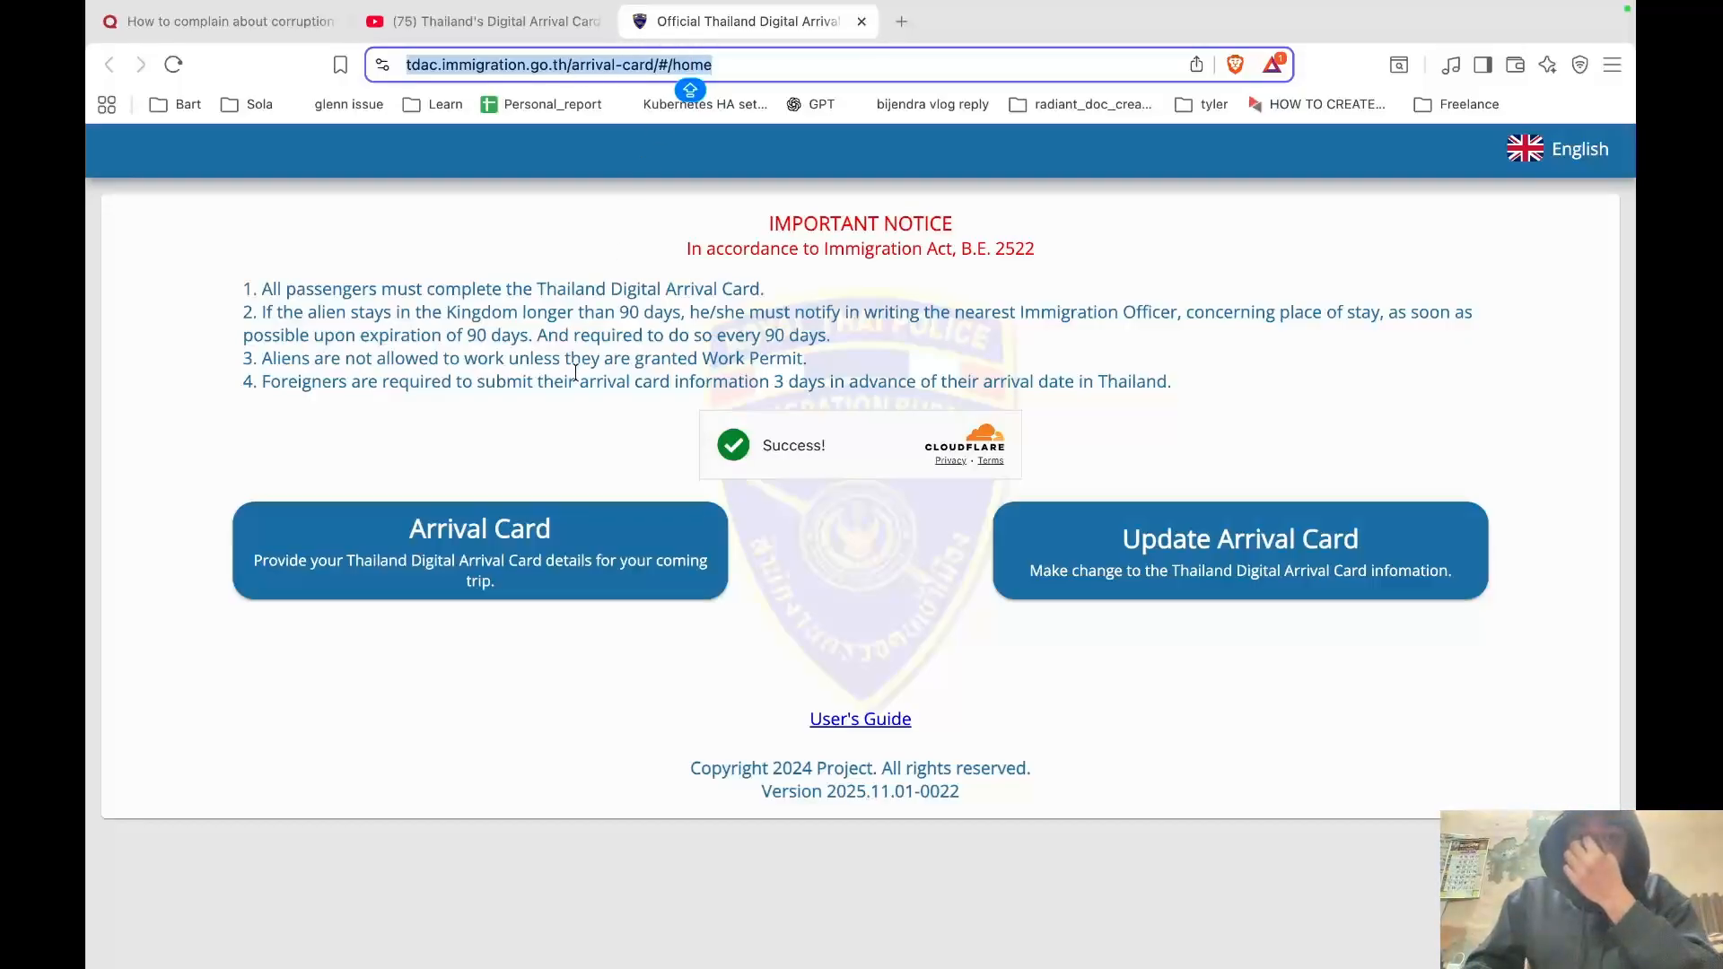
# Start a new arrival card from the TDAC home page.
pyautogui.click(483, 563)
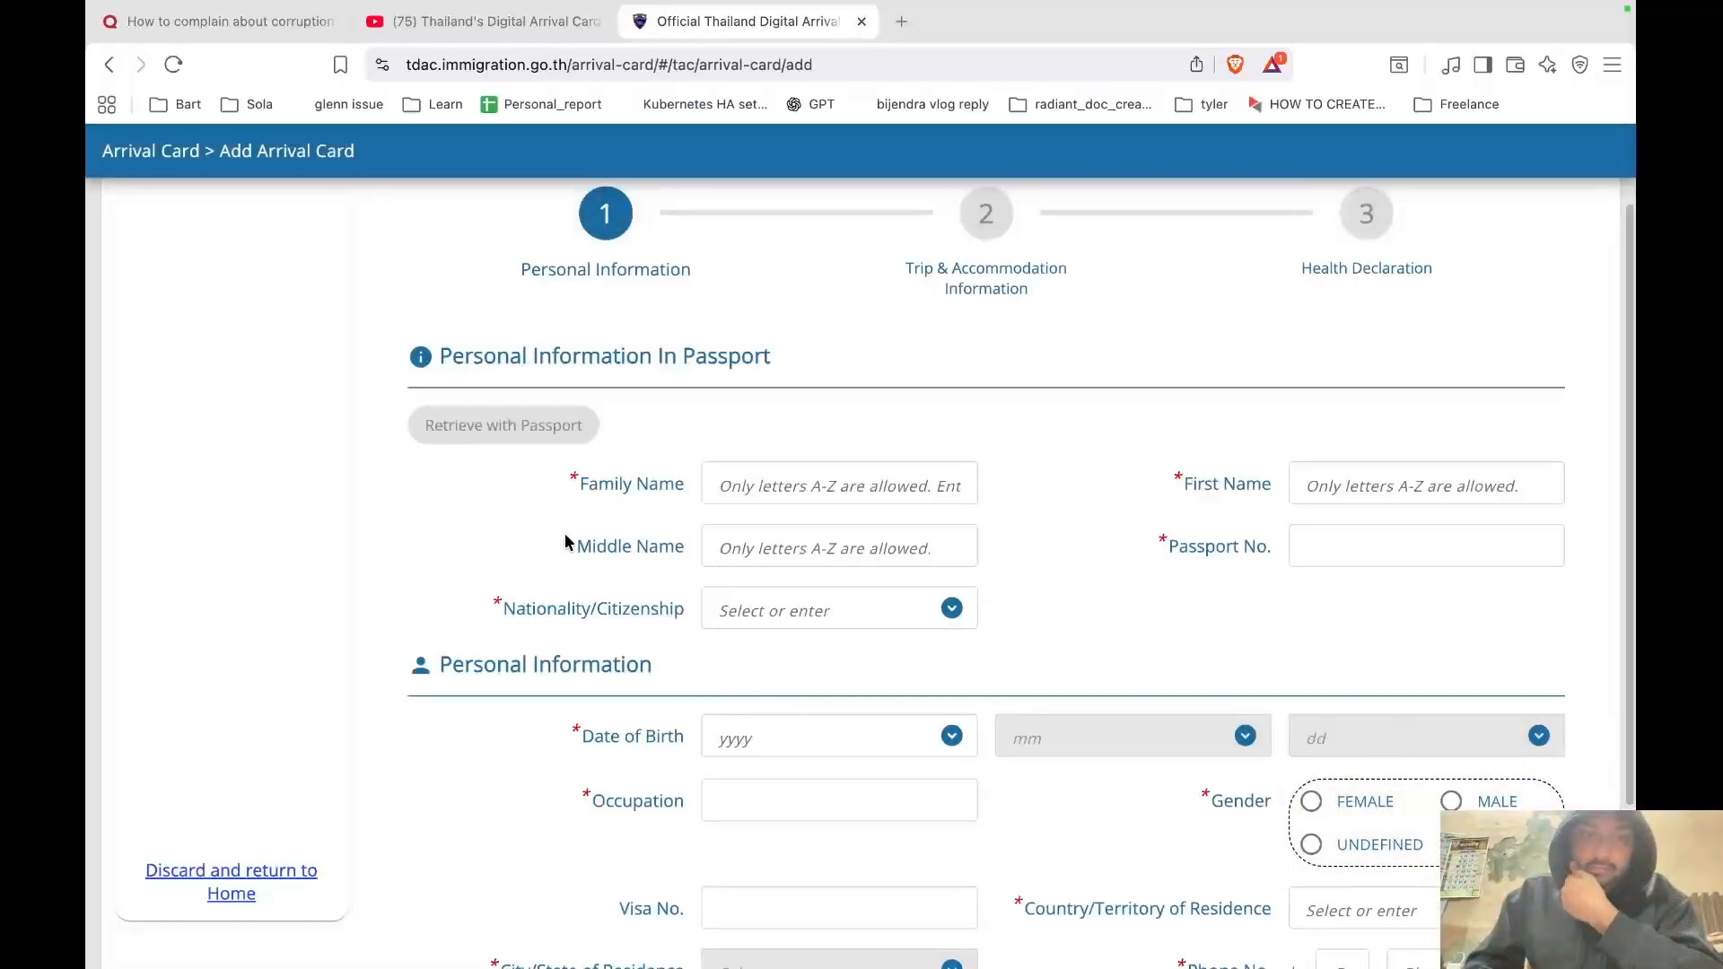
# Enter the traveller's family name, first name and passport number in capitals.
pyautogui.click(801, 488)
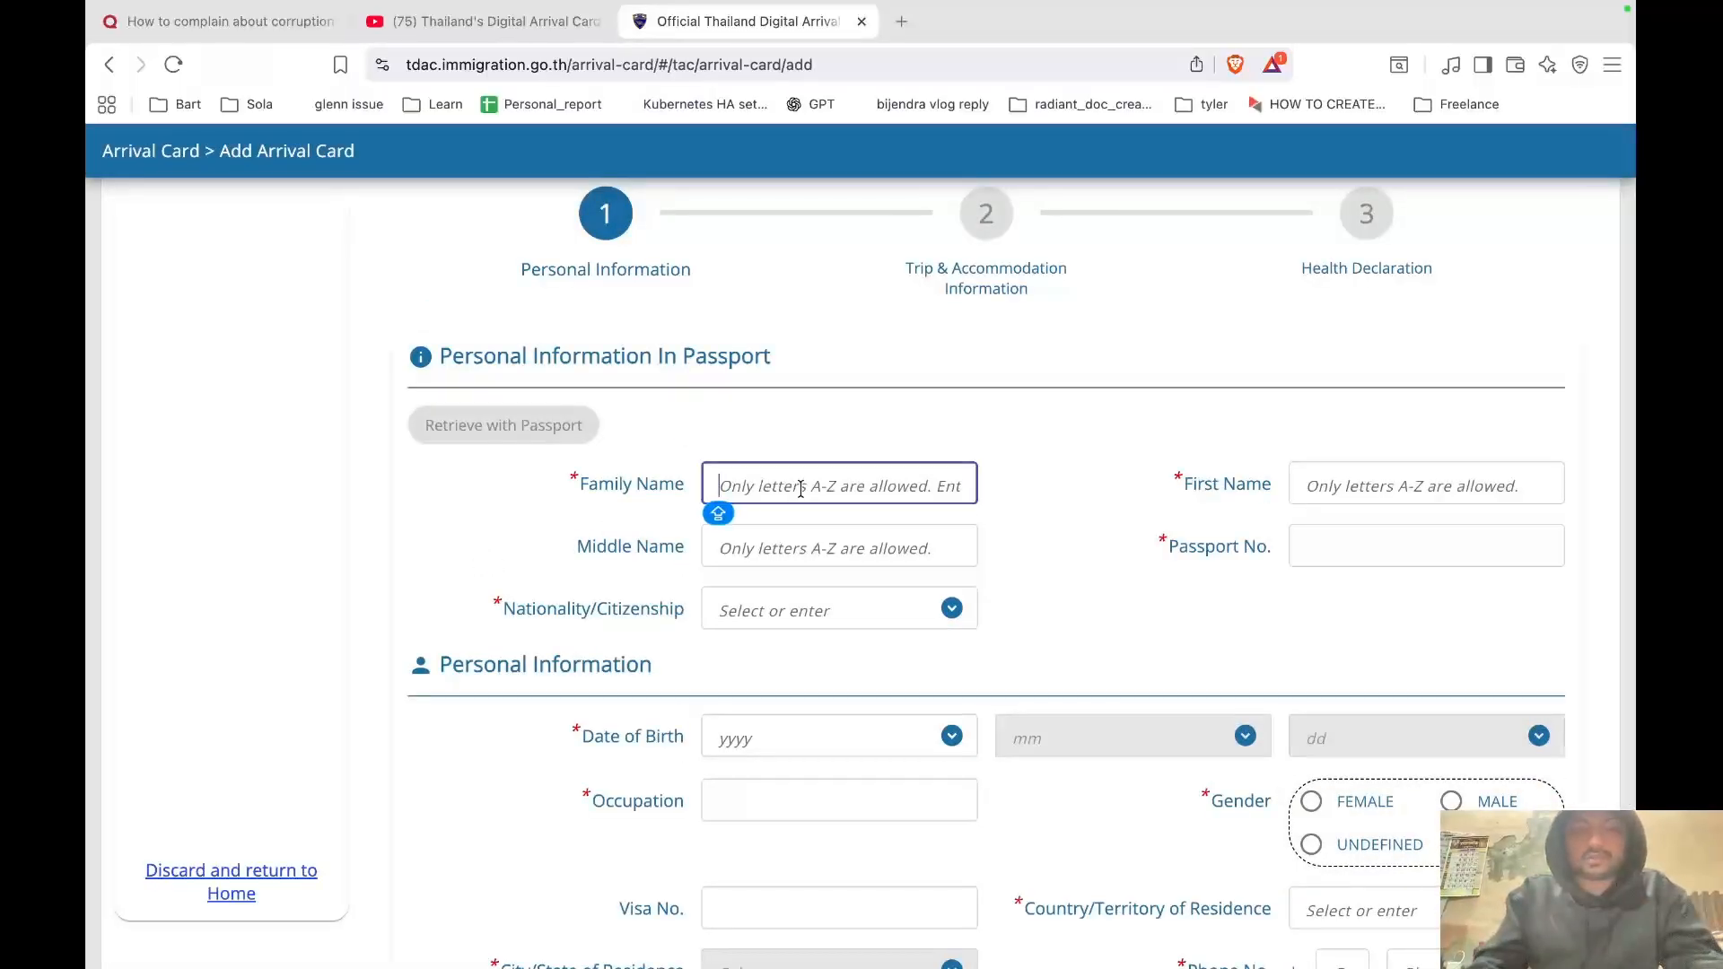
pyautogui.click(1322, 484)
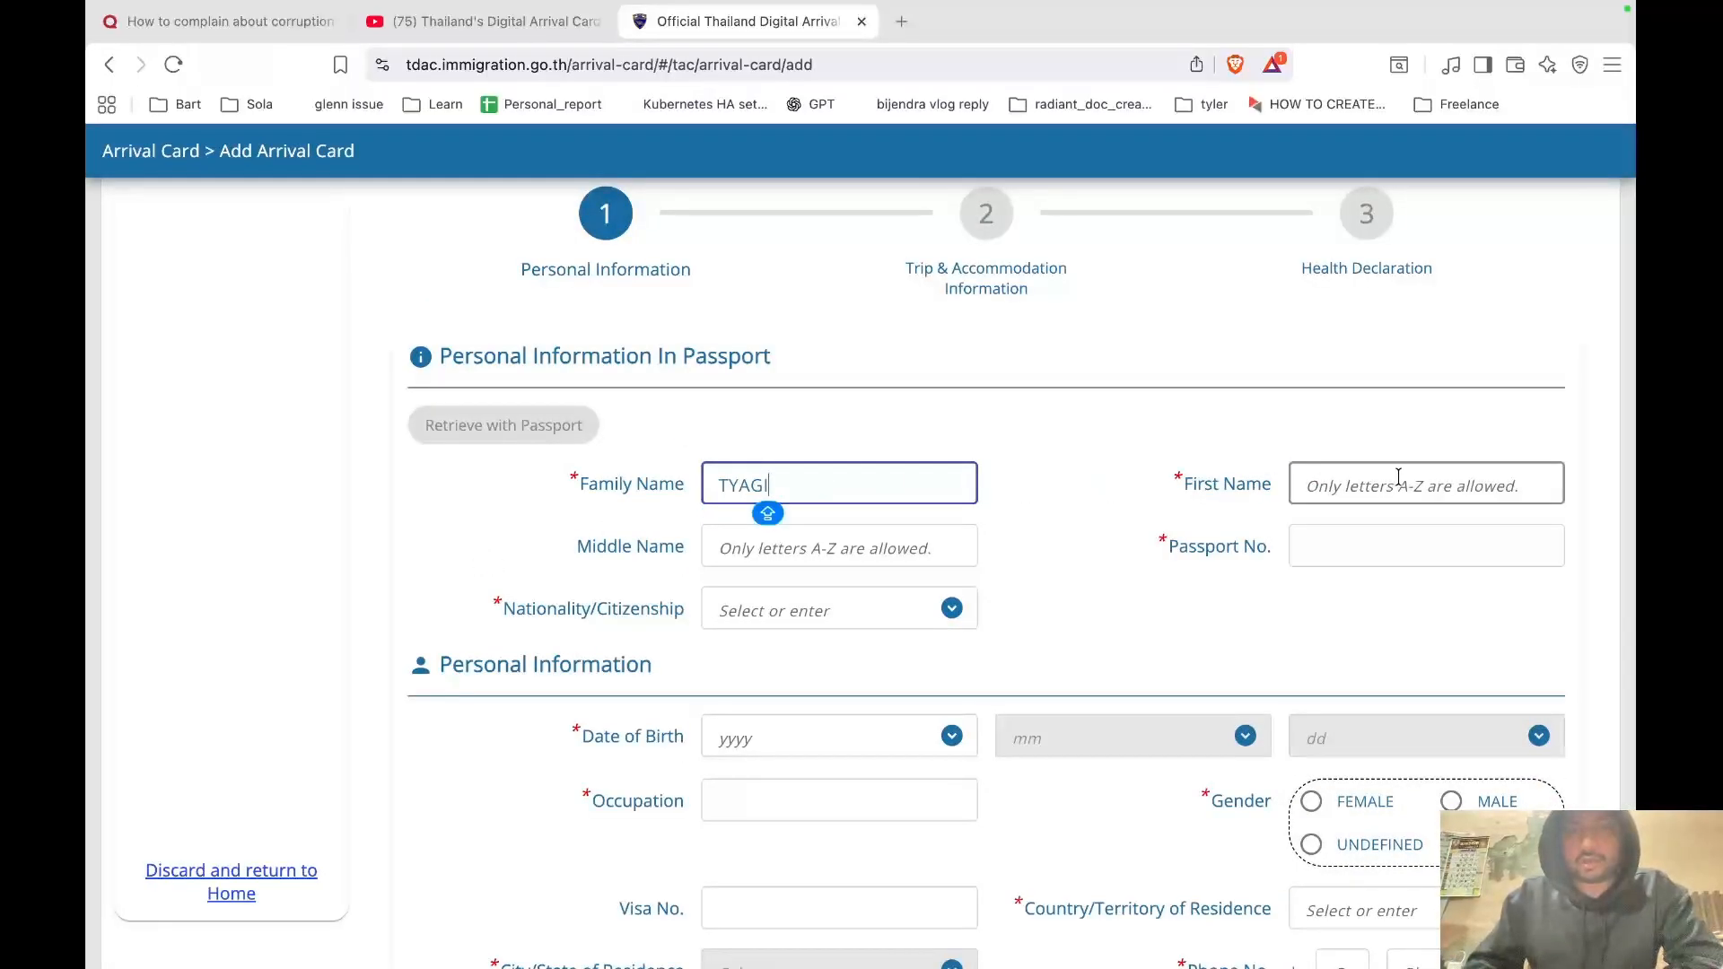
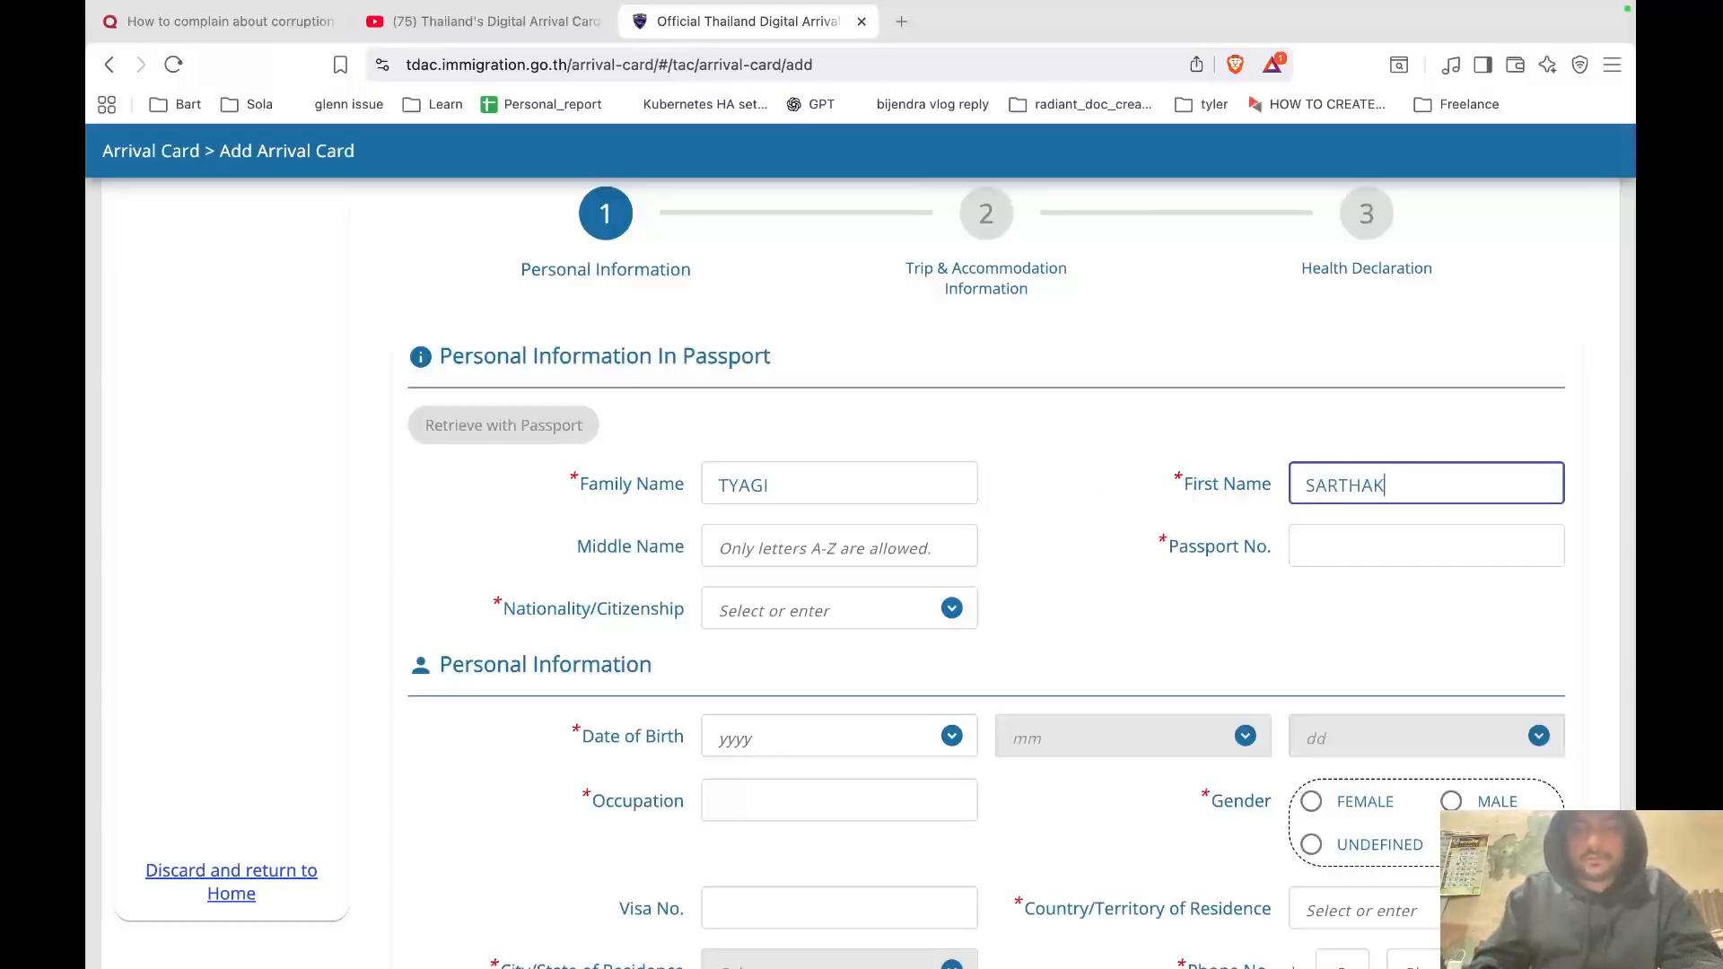
pyautogui.press('capslock')
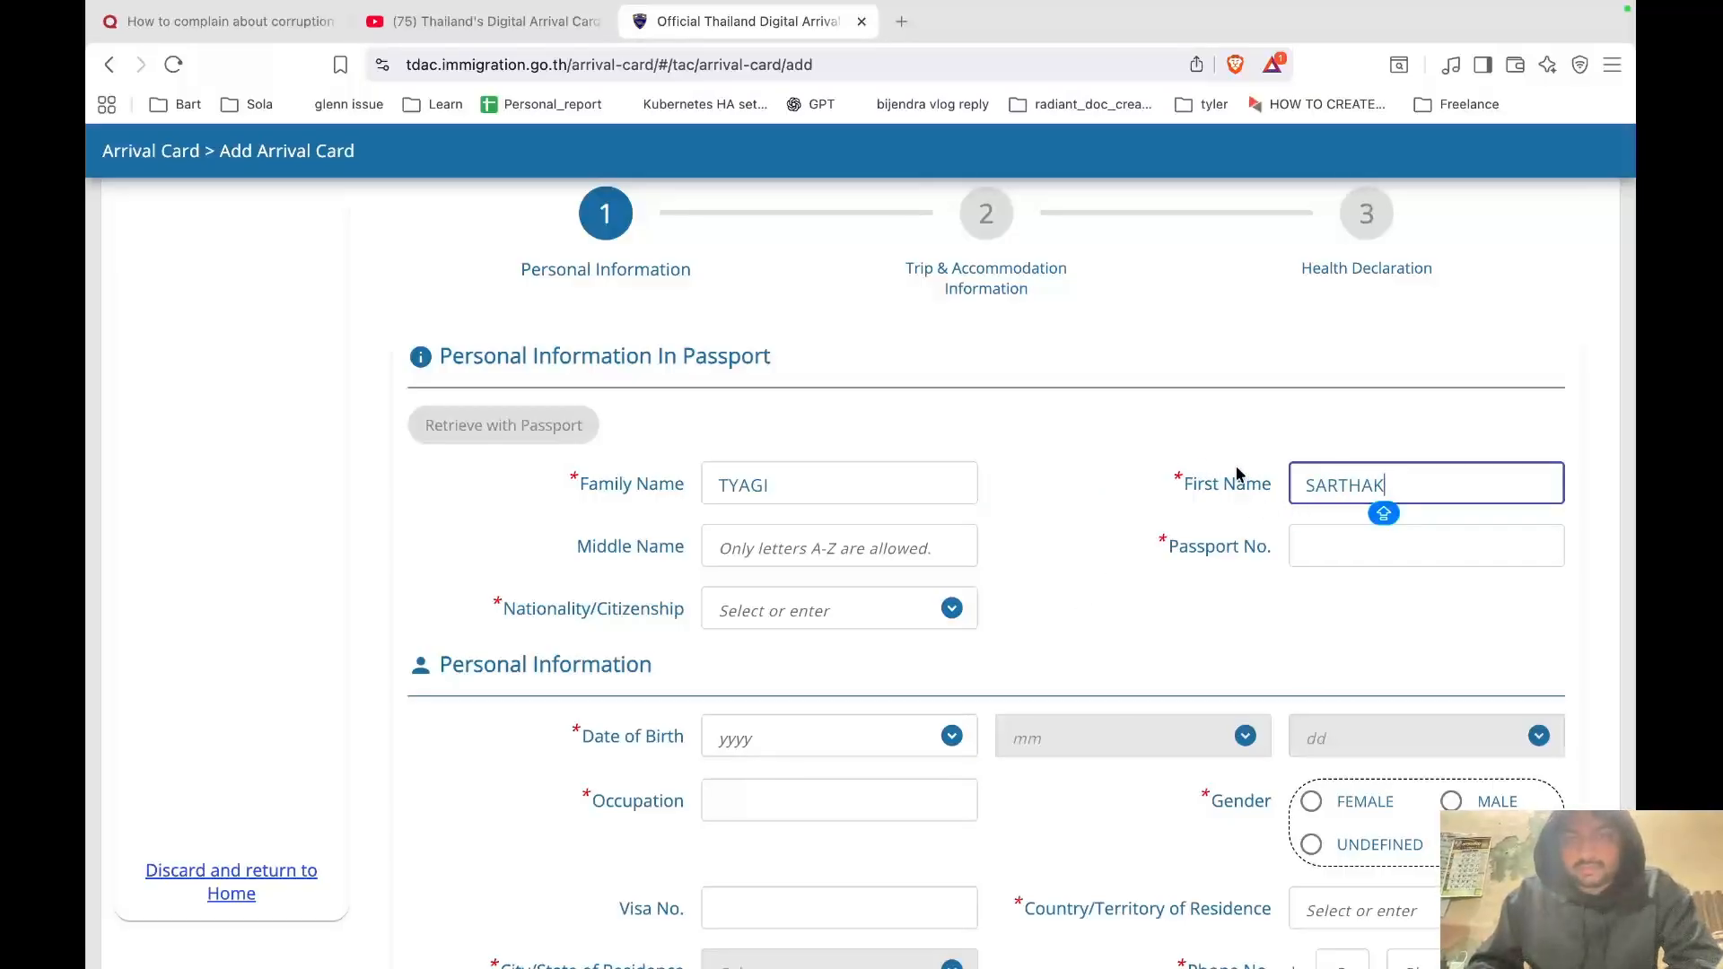
pyautogui.click(1391, 554)
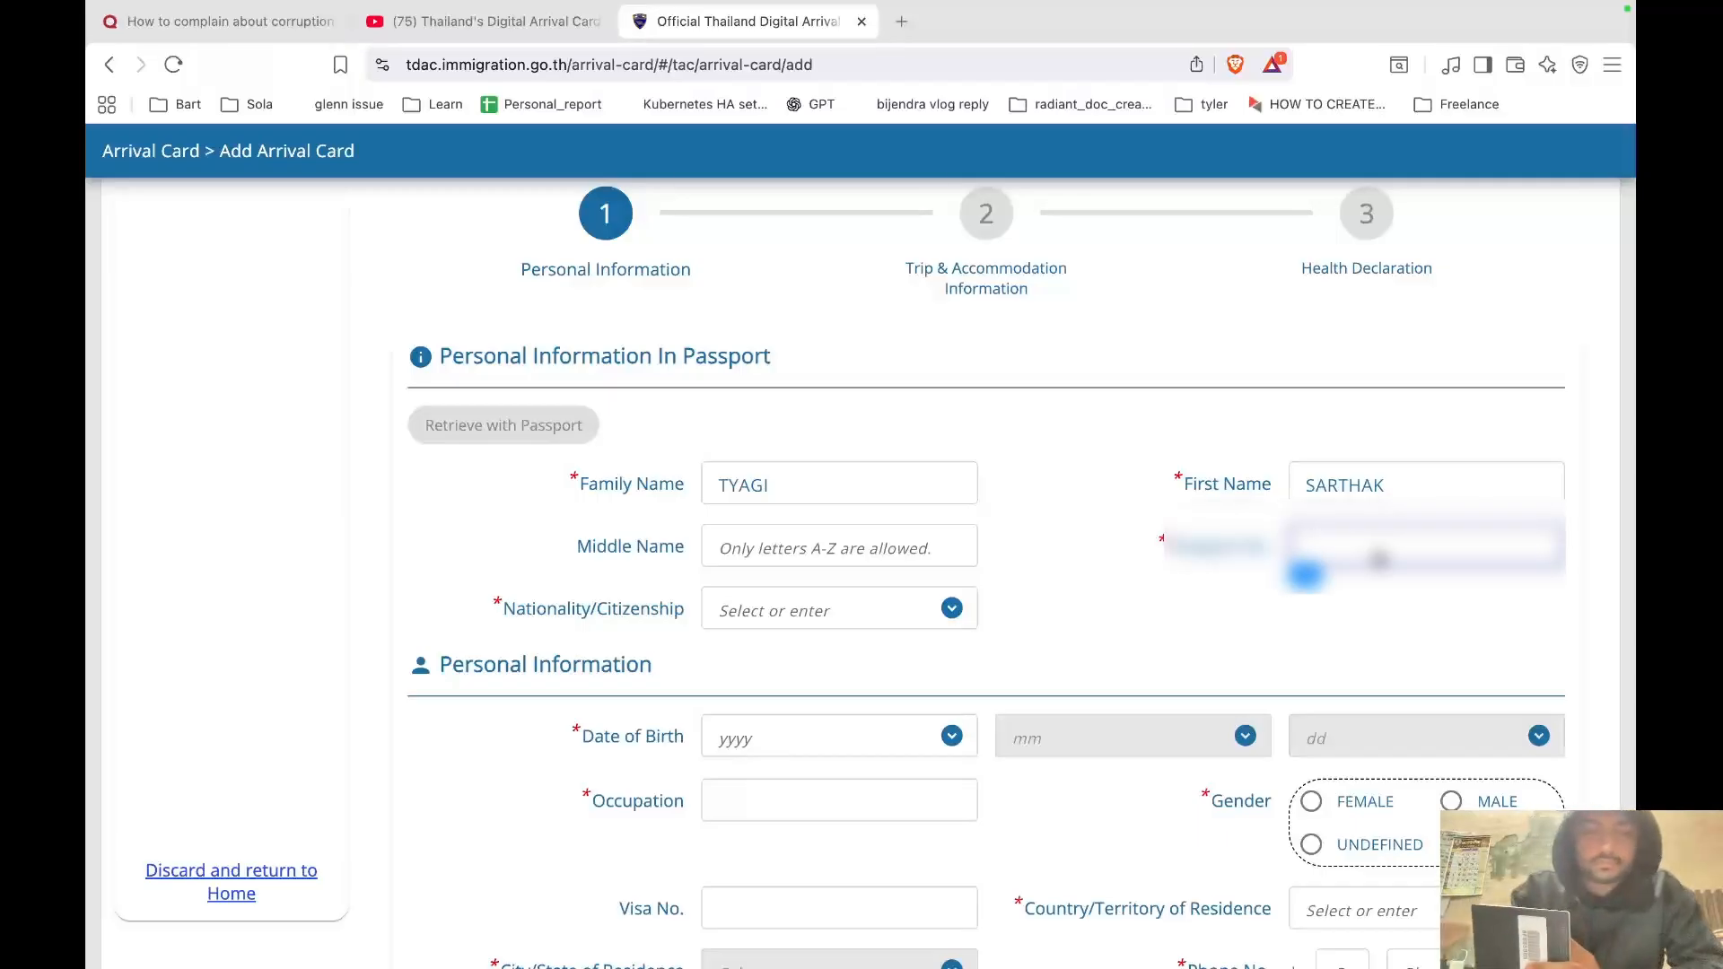
pyautogui.write('**')
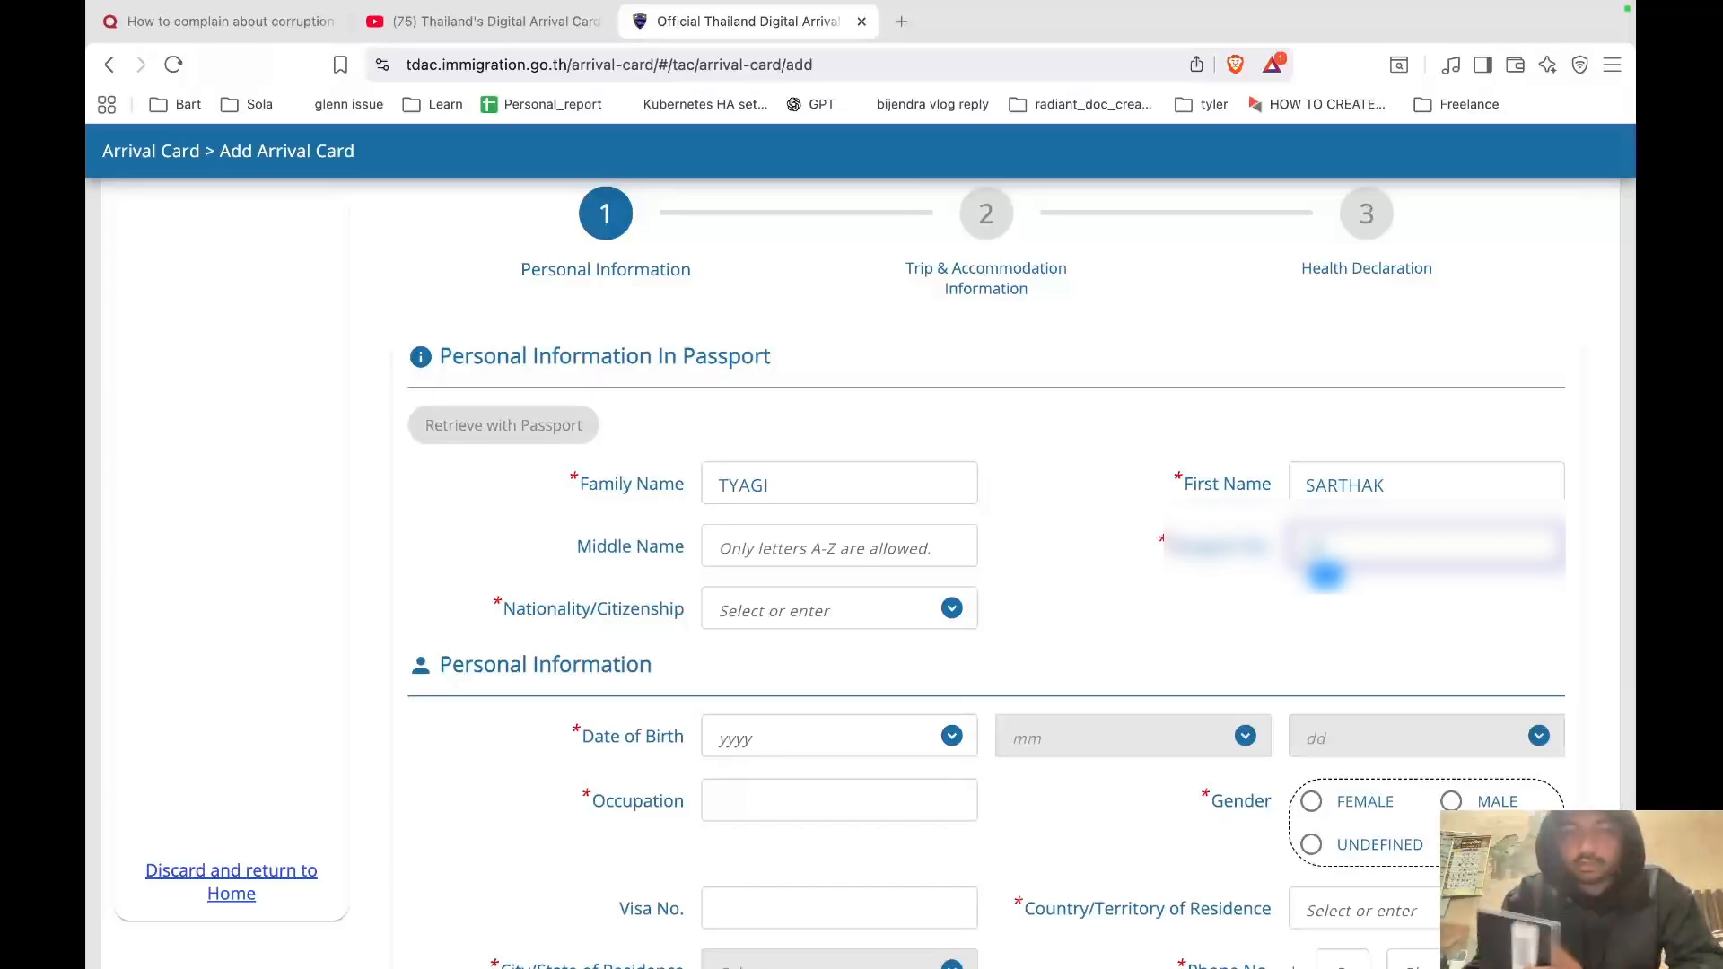
pyautogui.write('**')
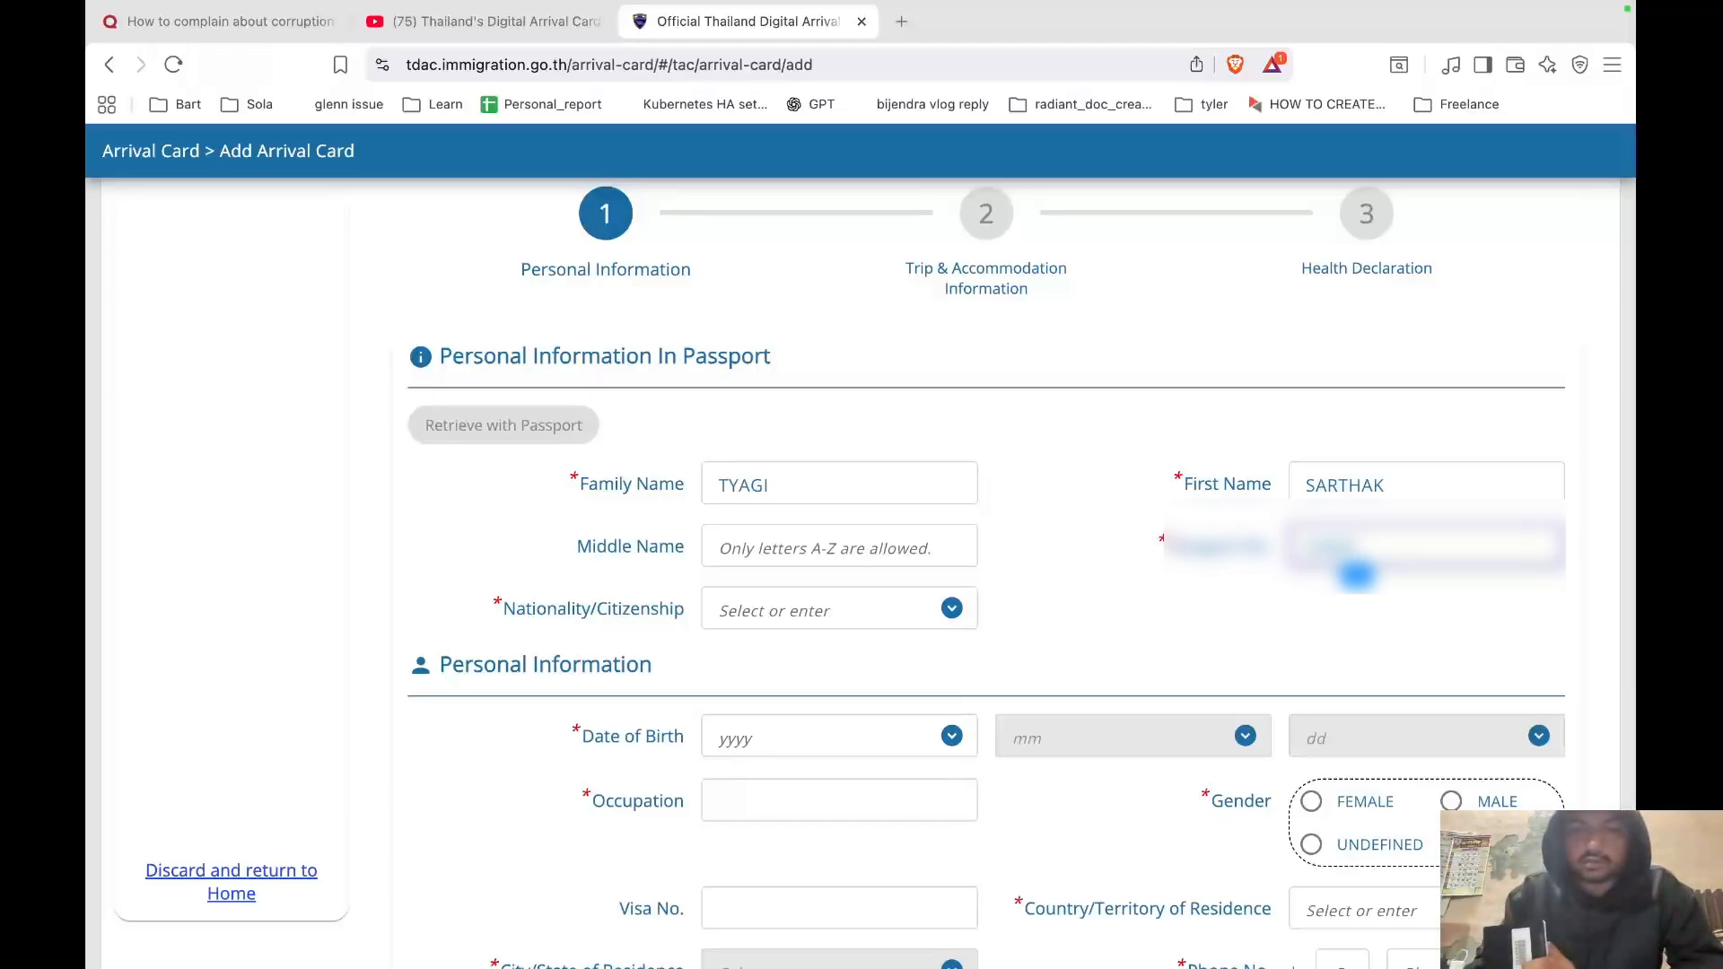
pyautogui.write('**')
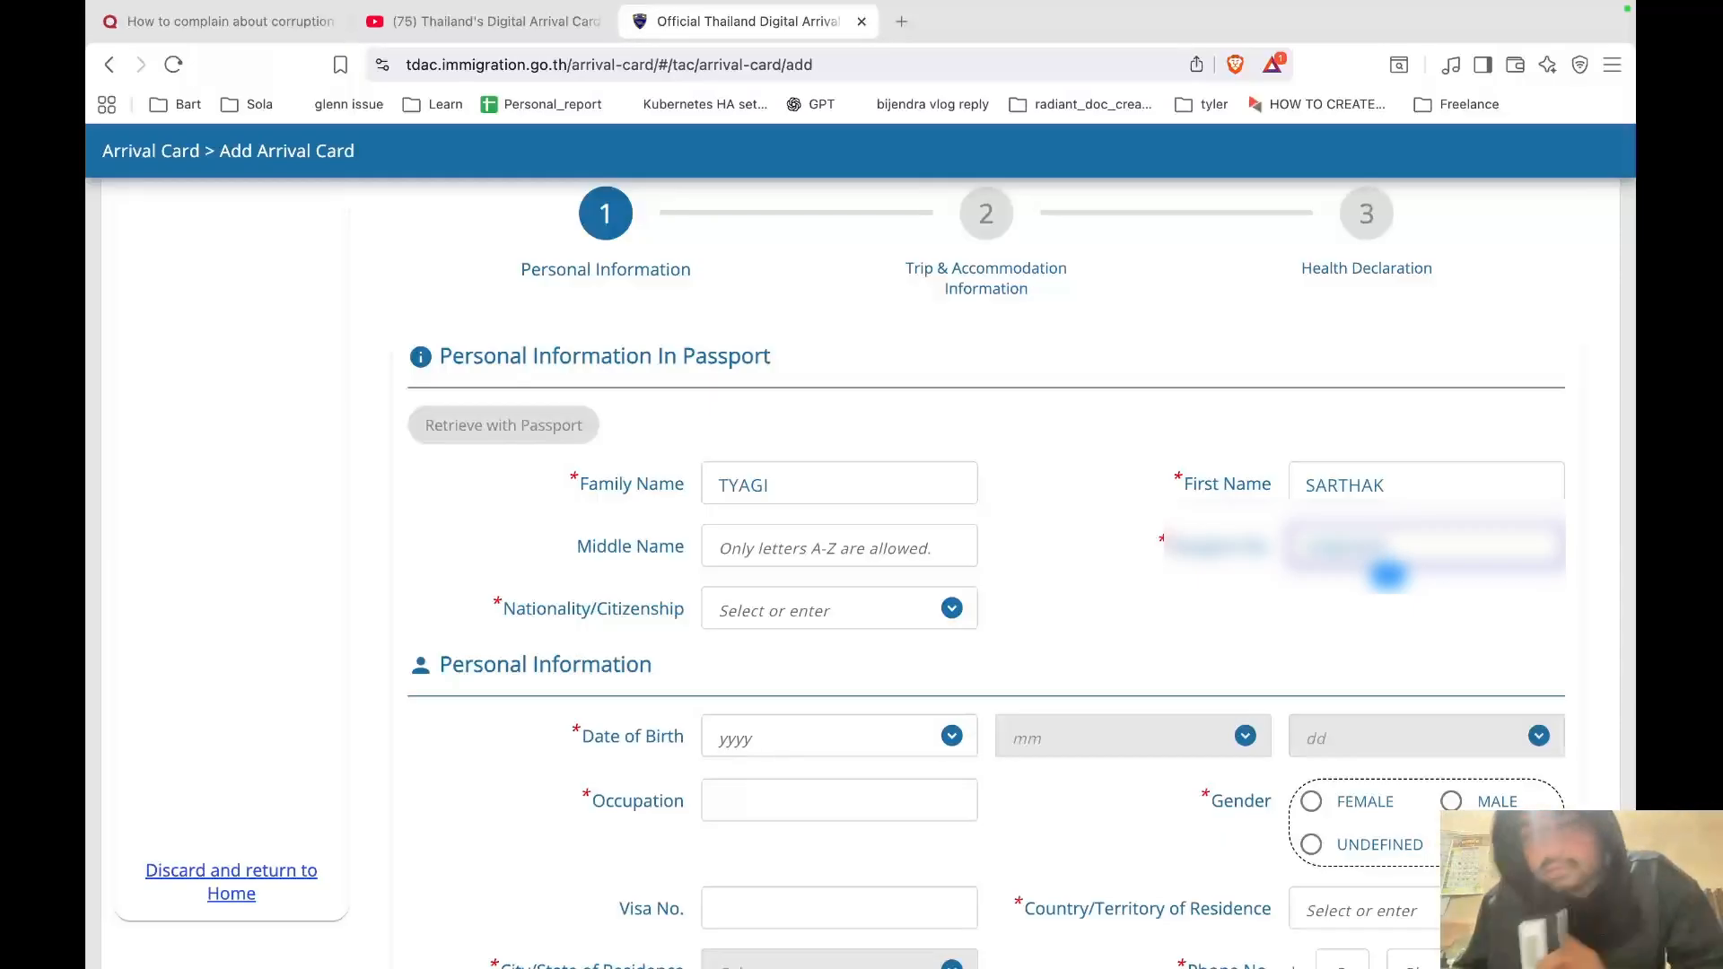
pyautogui.click(859, 600)
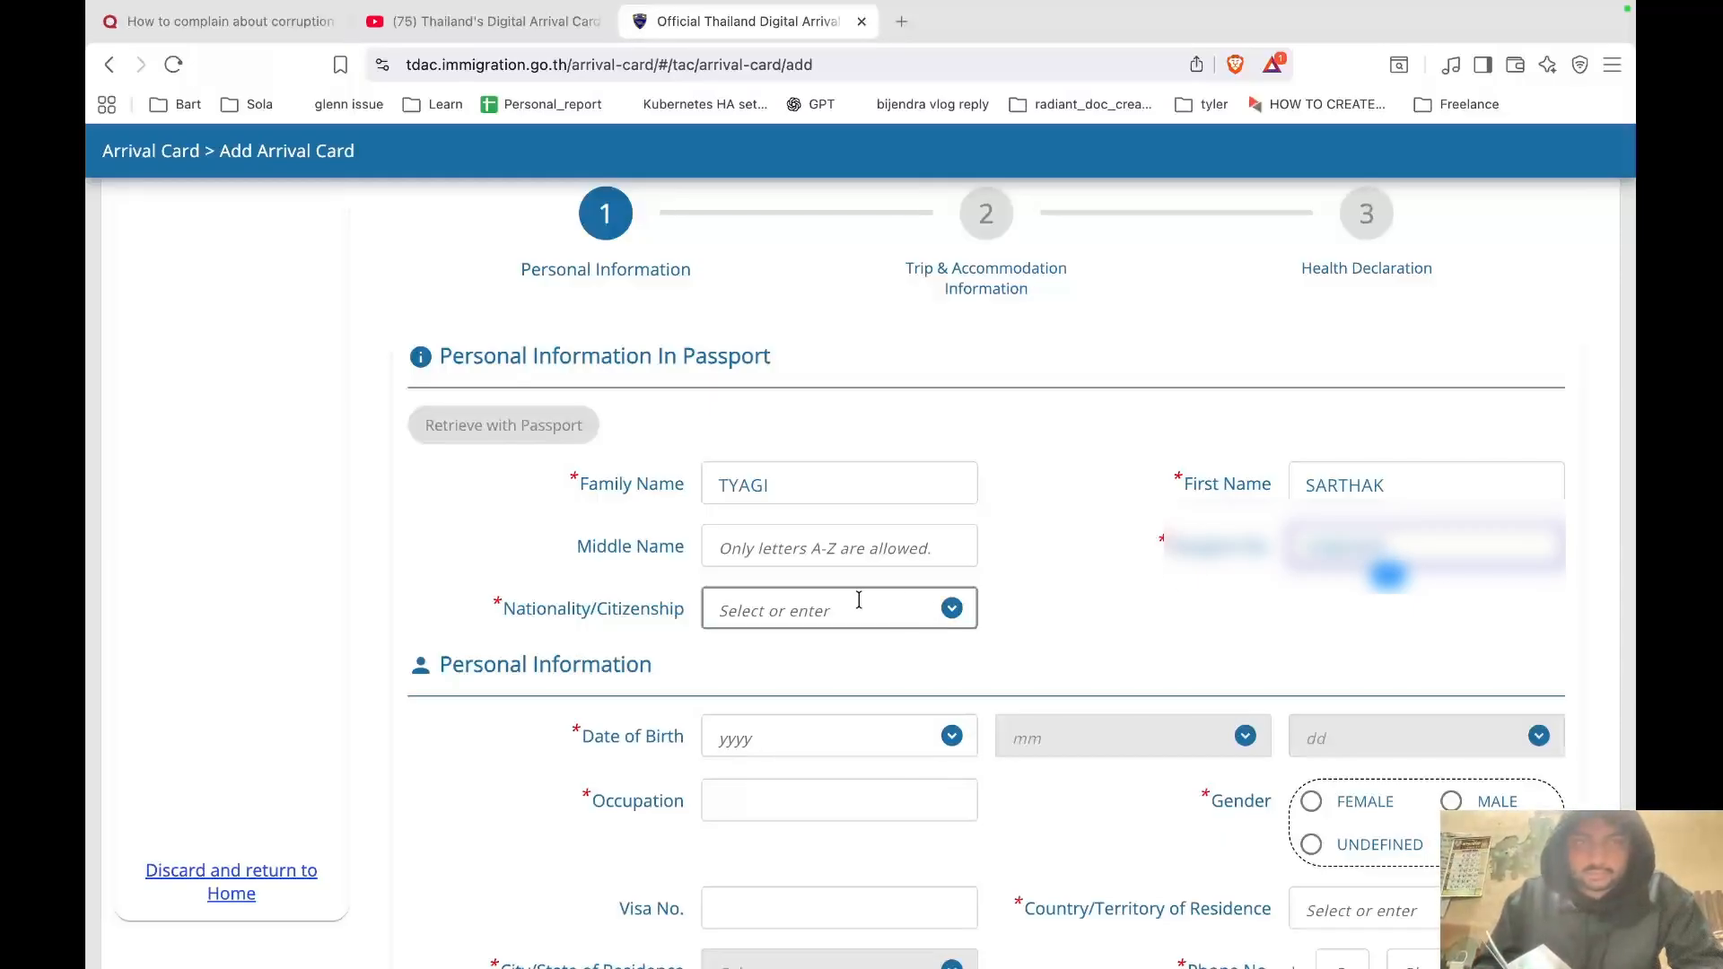
# Set the nationality to IND : INDIAN.
pyautogui.click(952, 609)
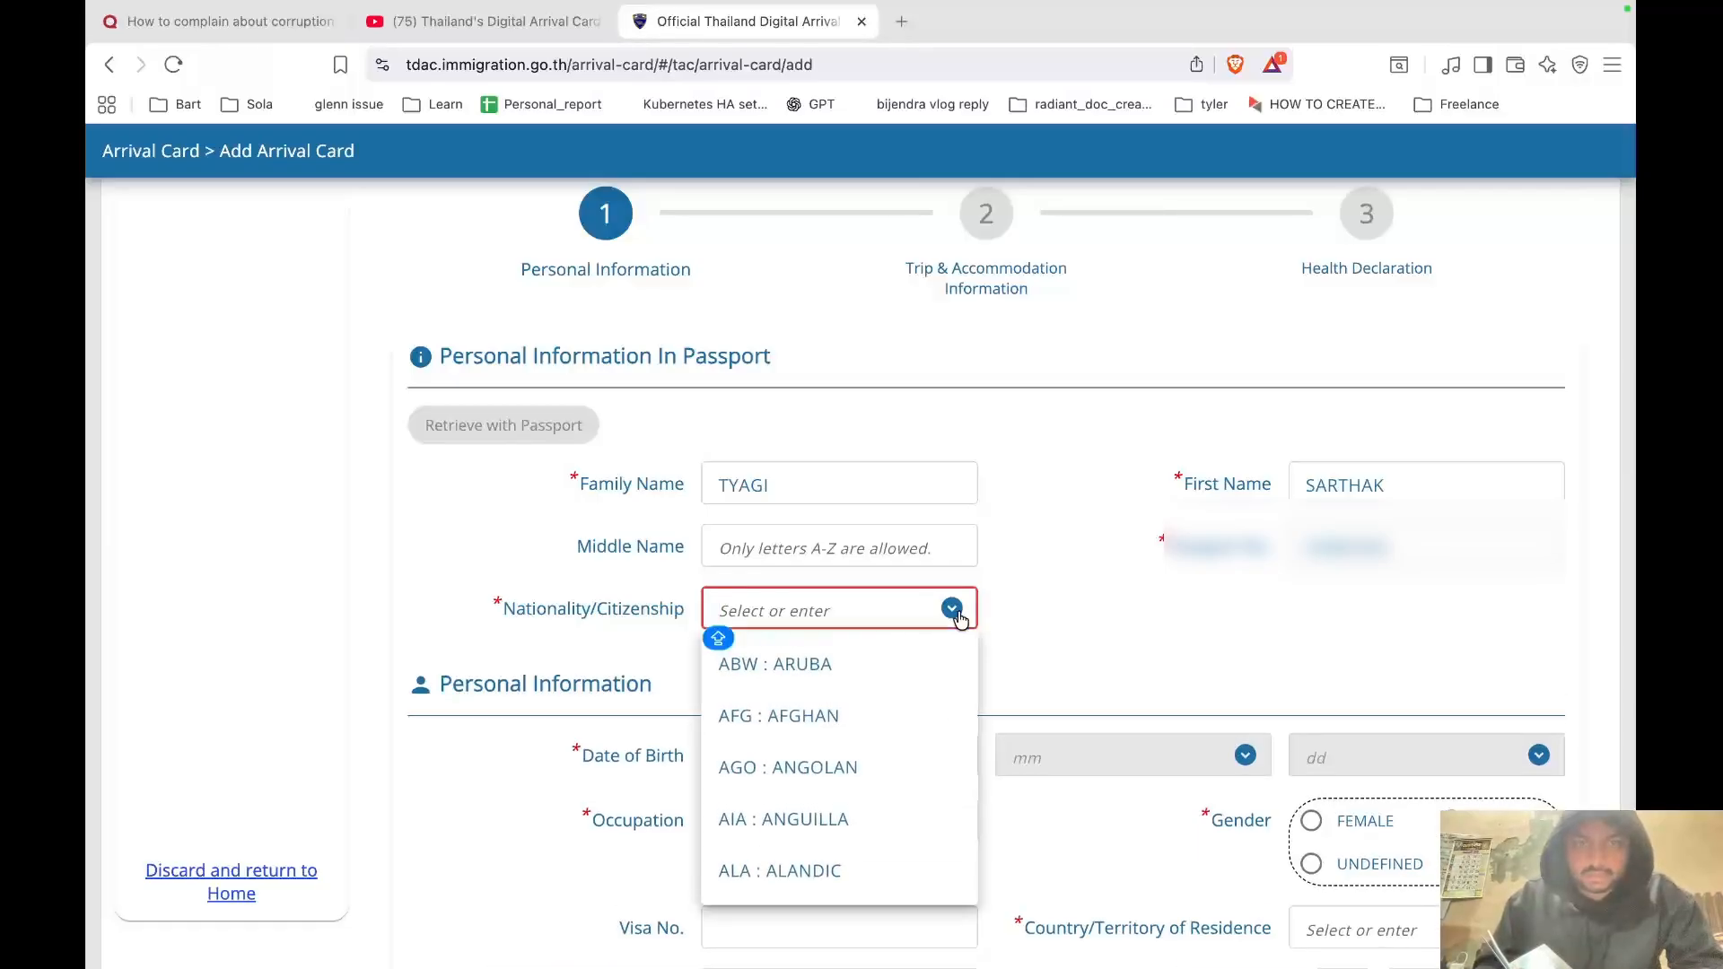
pyautogui.write('IND')
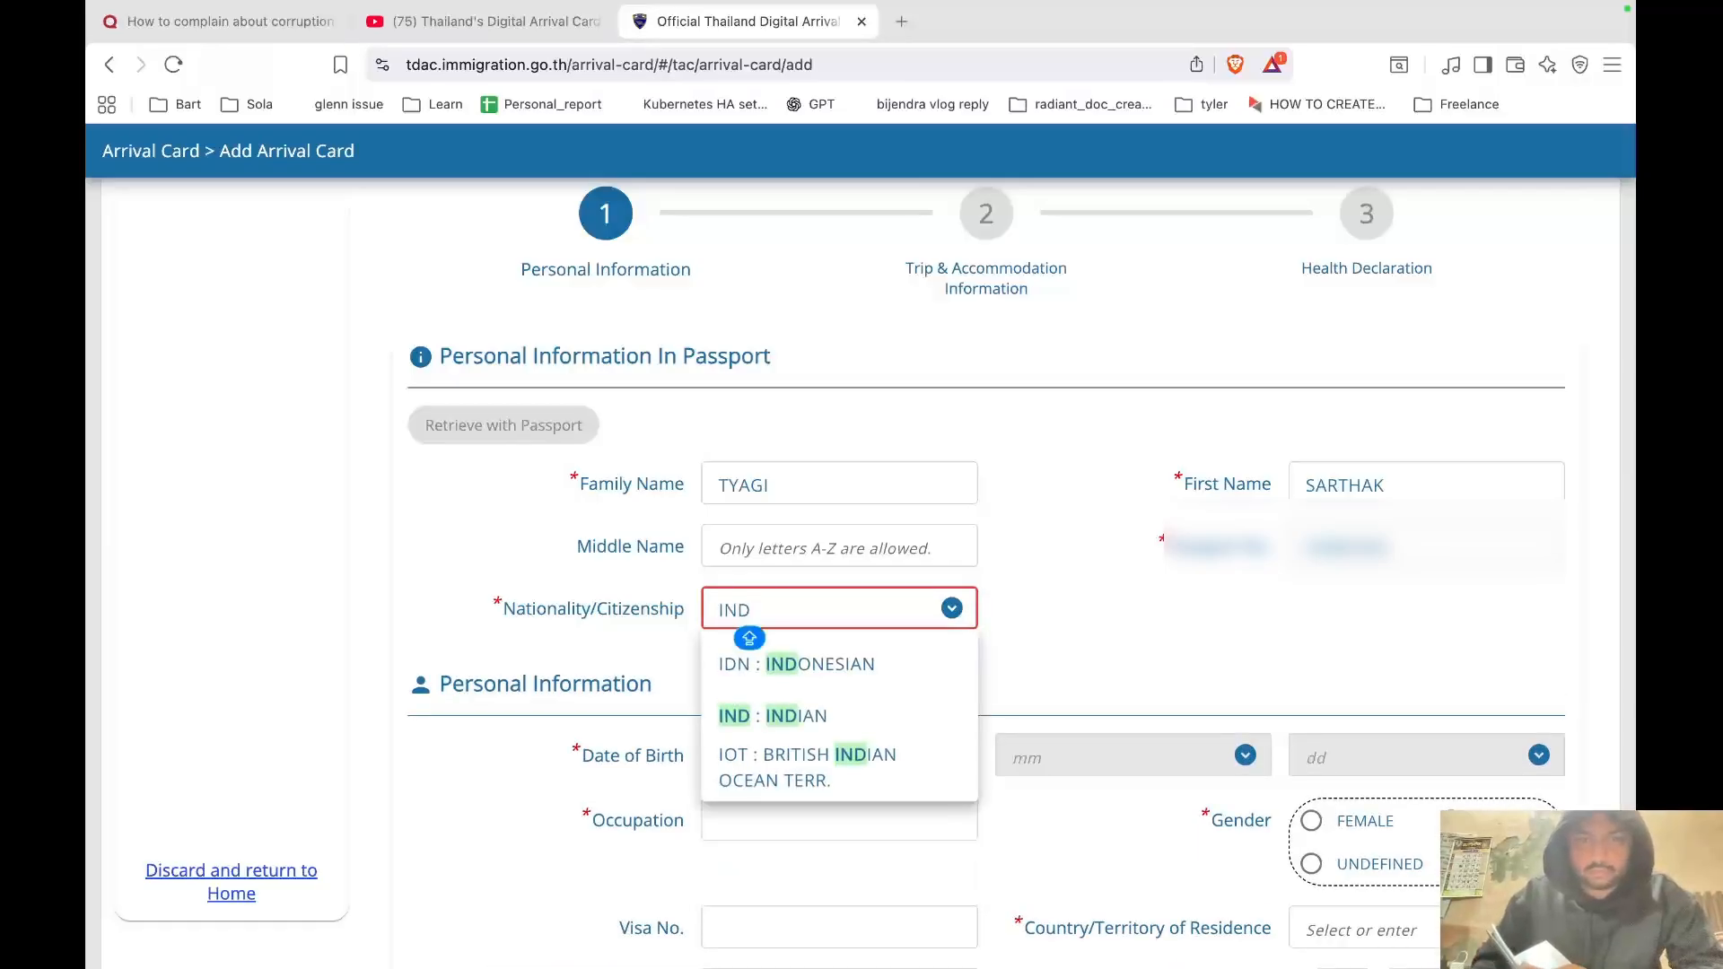
pyautogui.click(862, 716)
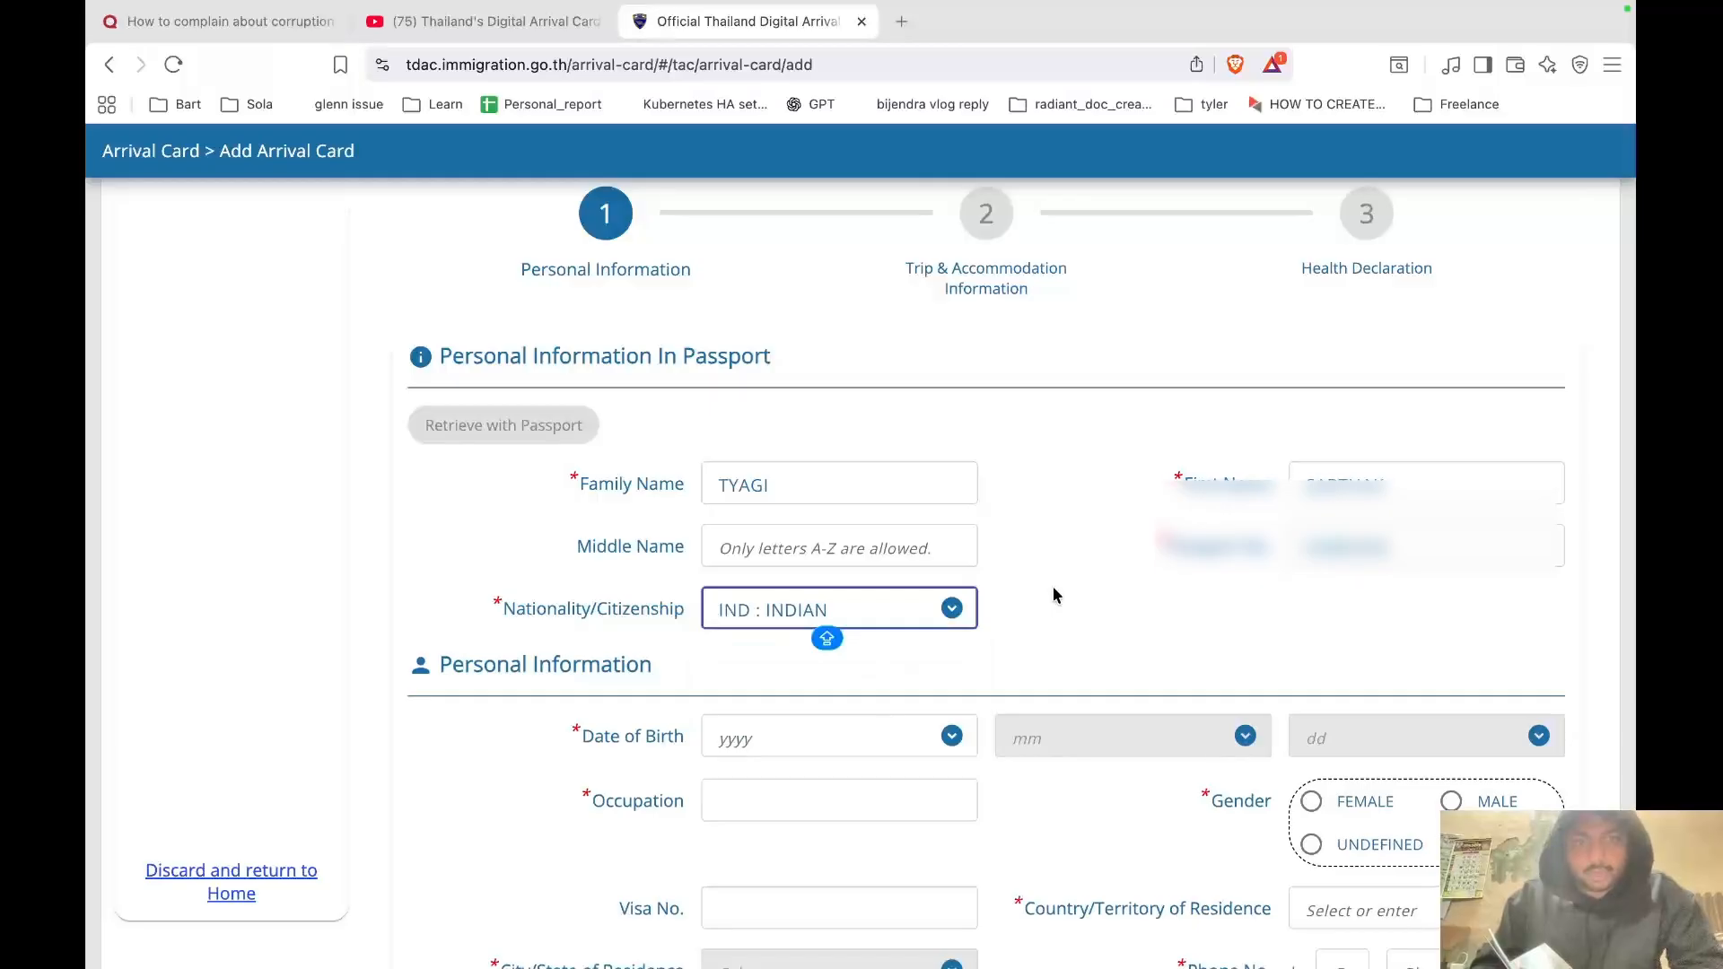
pyautogui.scroll(-3, 1052, 585)
# Choose the birth year and month, and set the day of birth to 10.
pyautogui.click(952, 568)
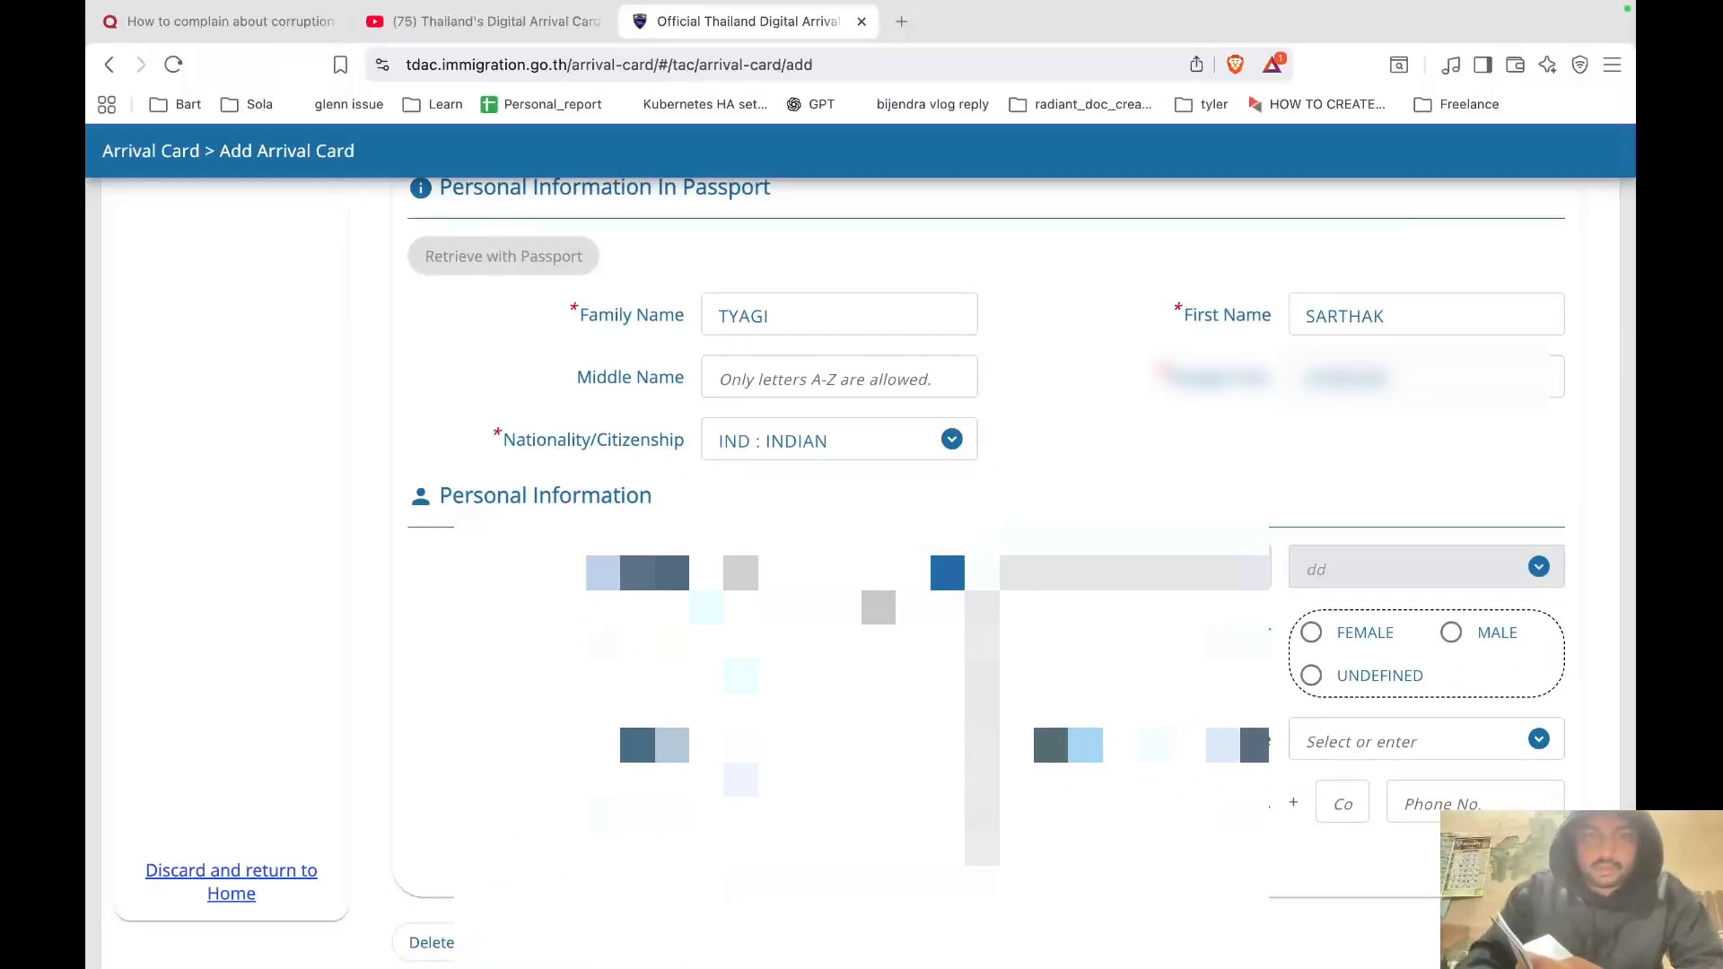
pyautogui.scroll(-5, 861, 718)
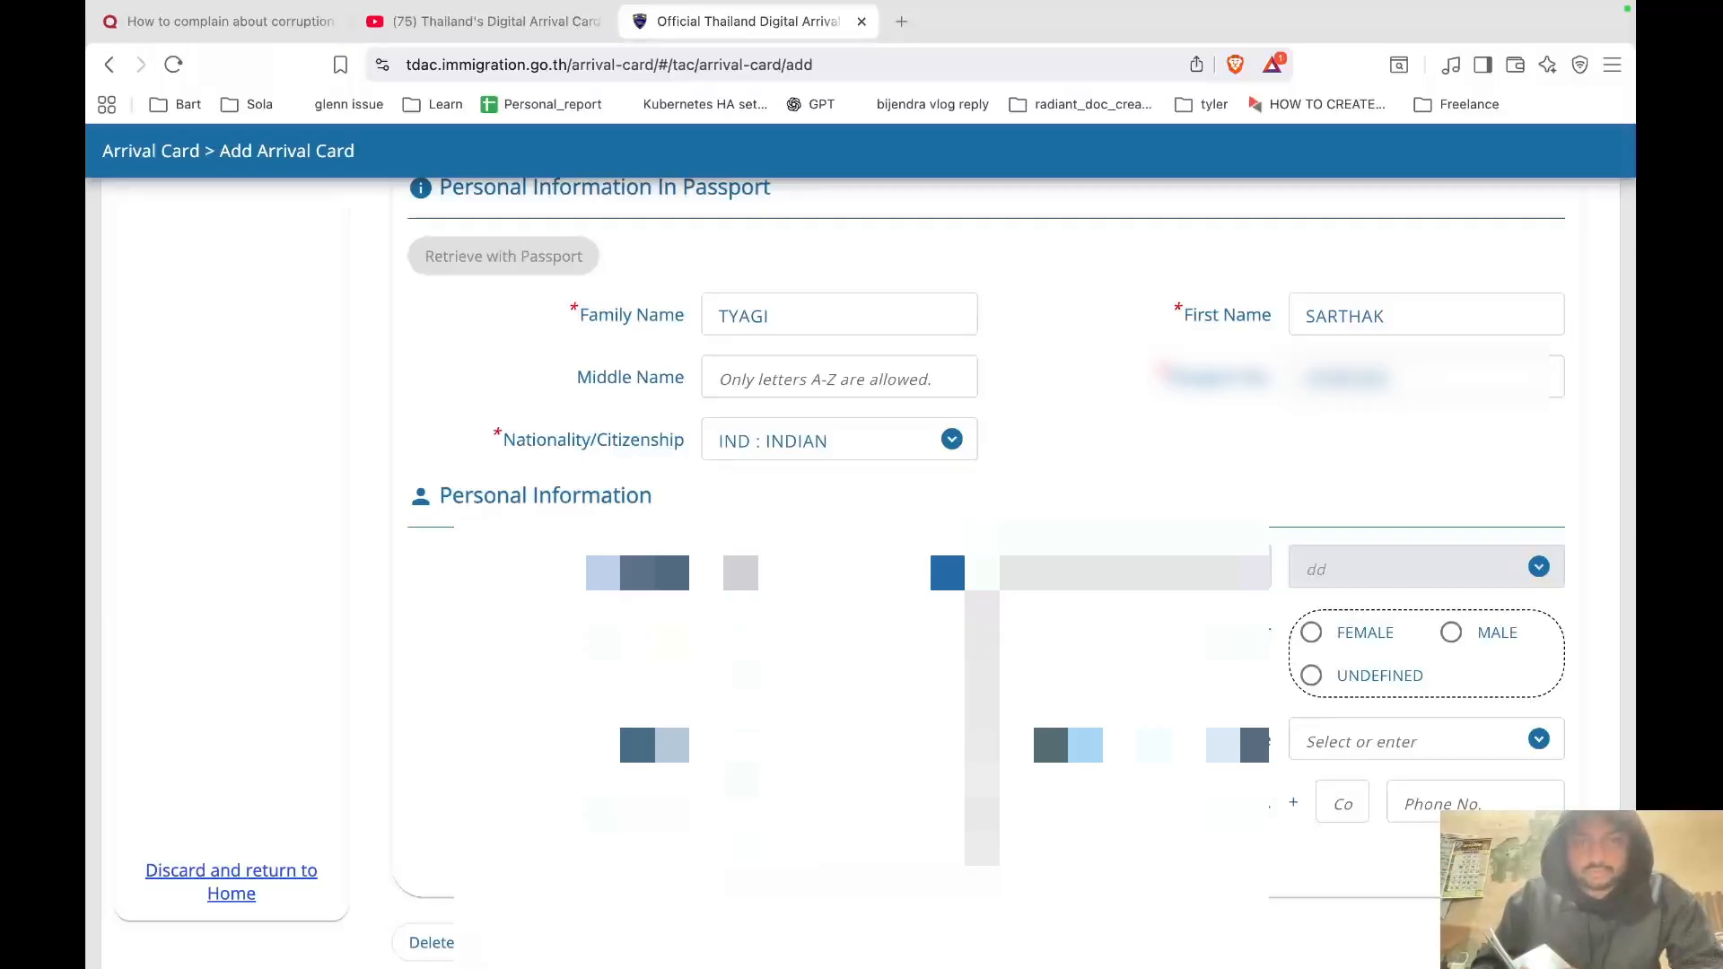
pyautogui.click(772, 779)
pyautogui.click(1132, 569)
pyautogui.scroll(-4, 1133, 682)
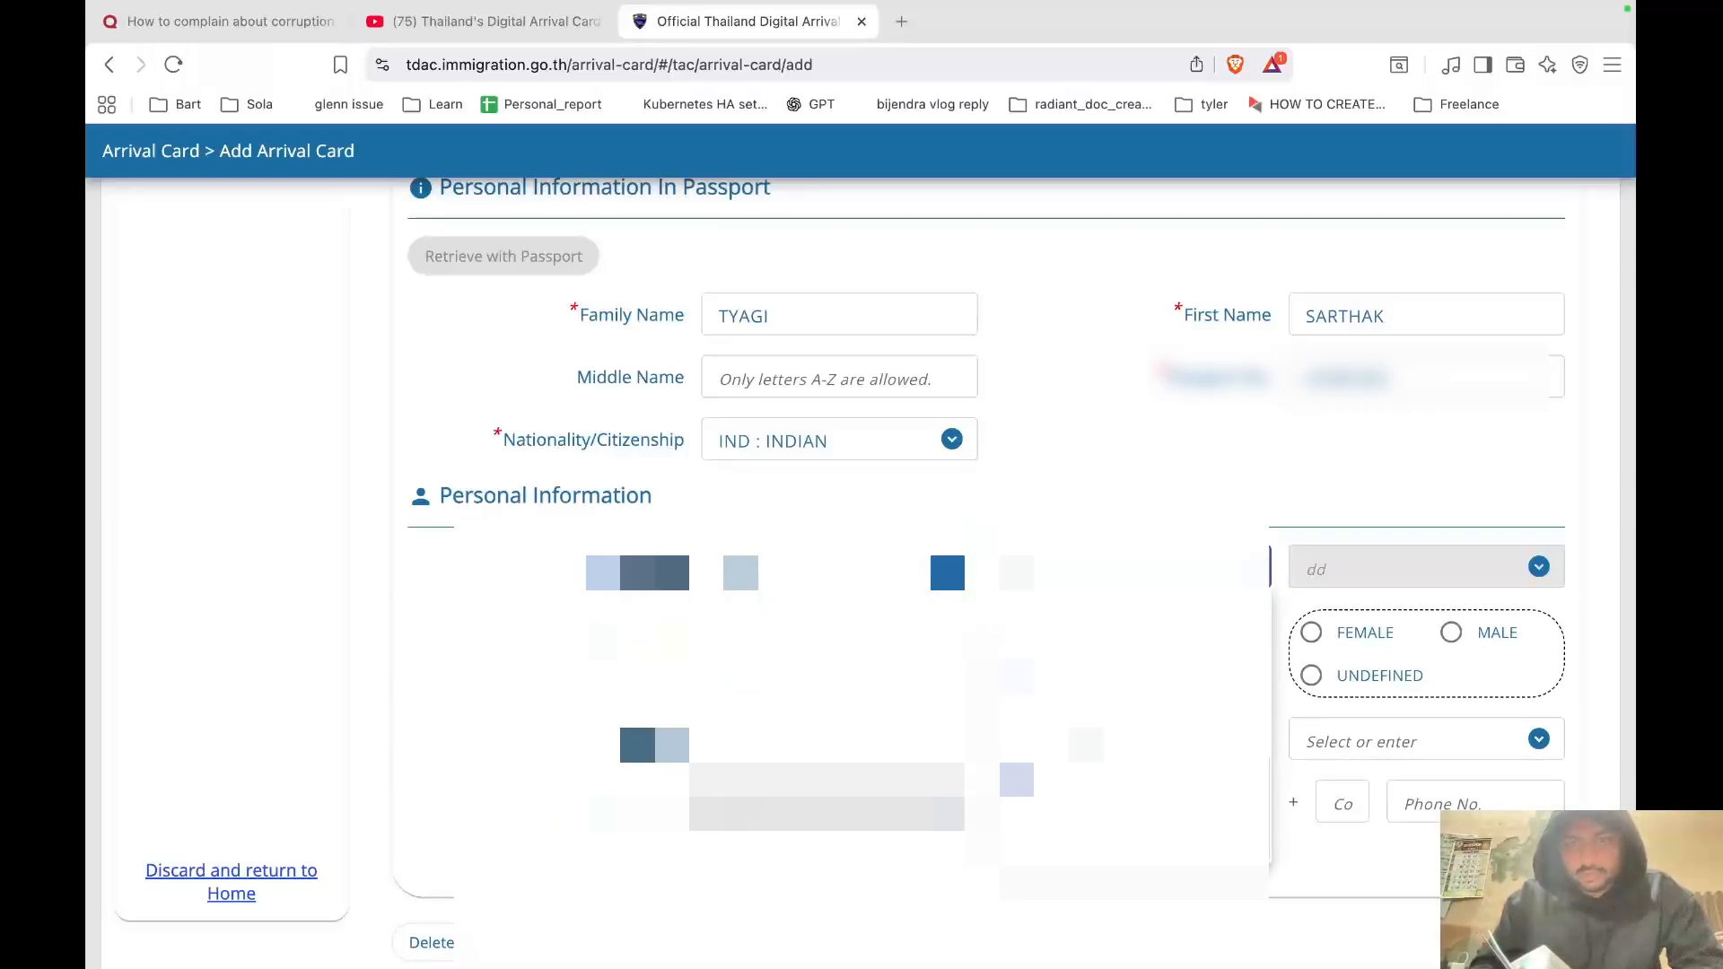
pyautogui.click(1134, 728)
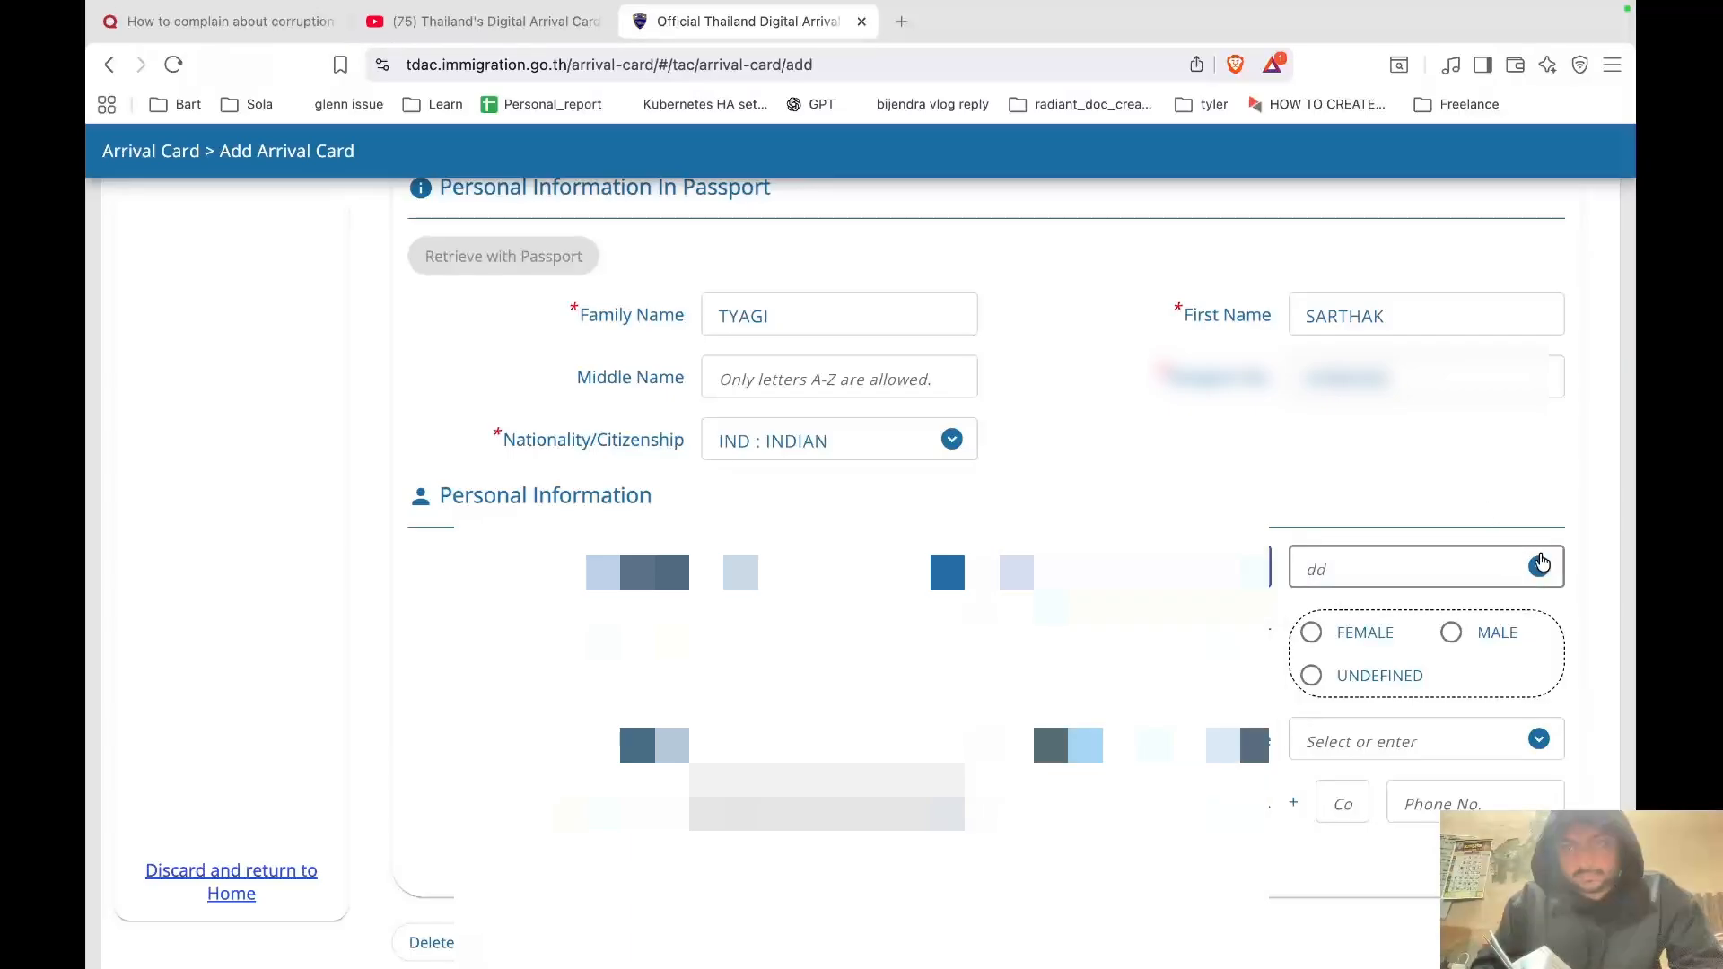
pyautogui.click(1249, 569)
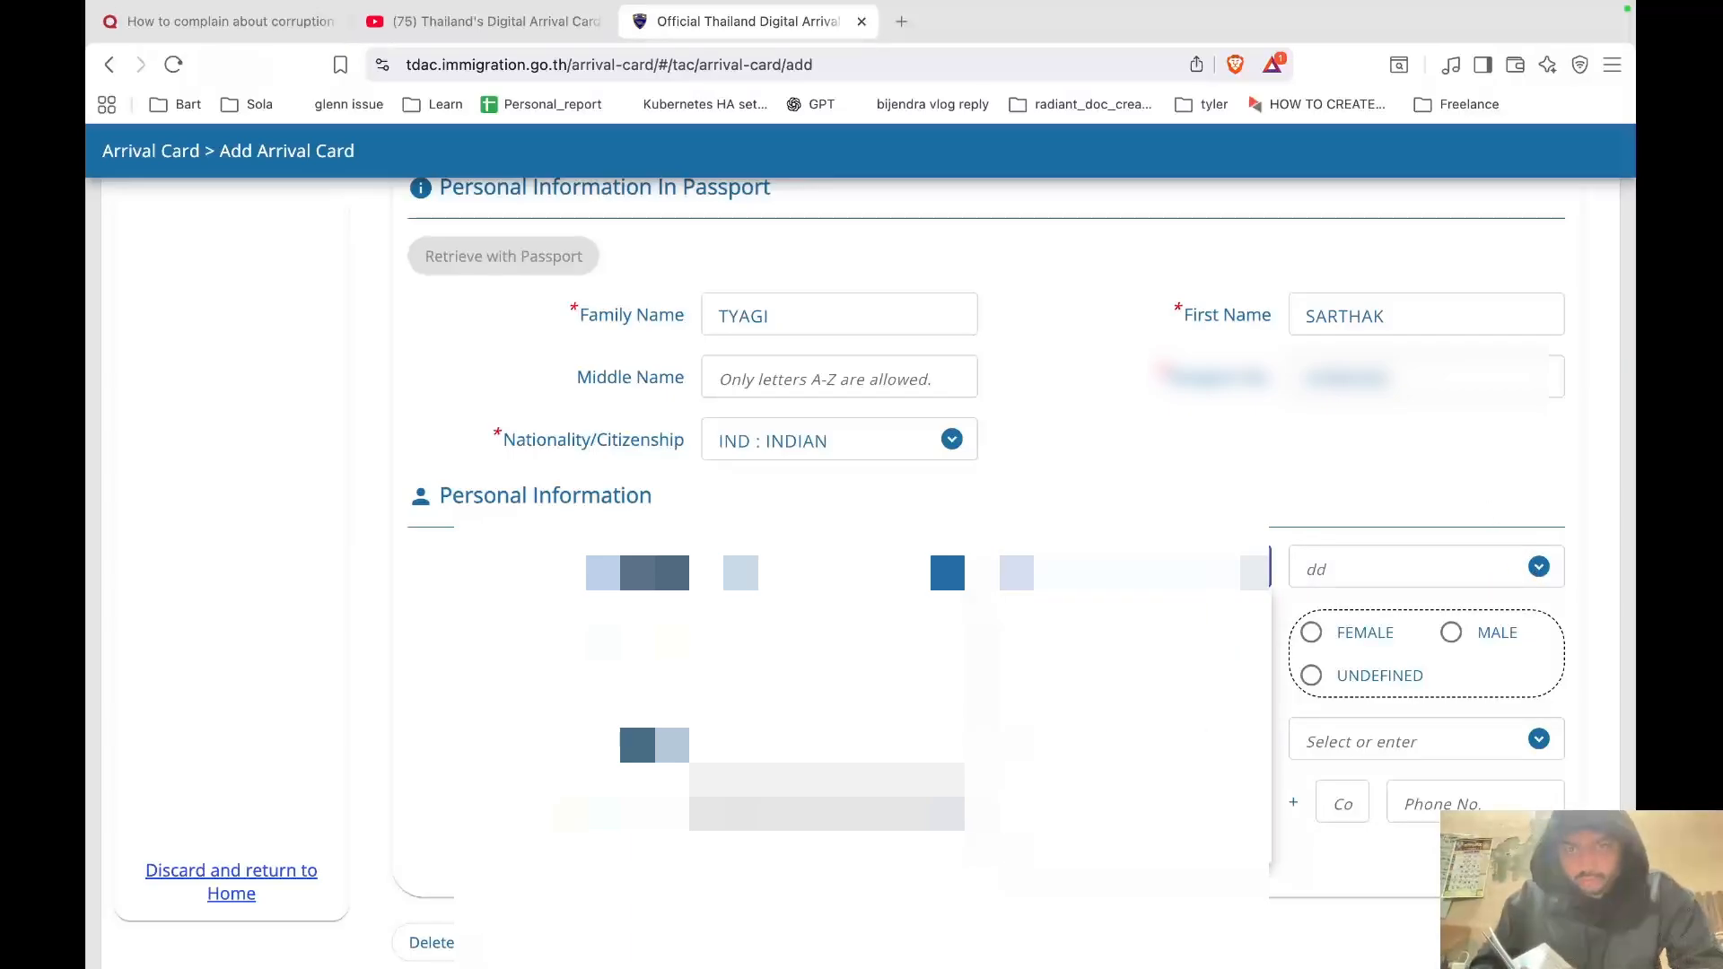
pyautogui.click(1144, 778)
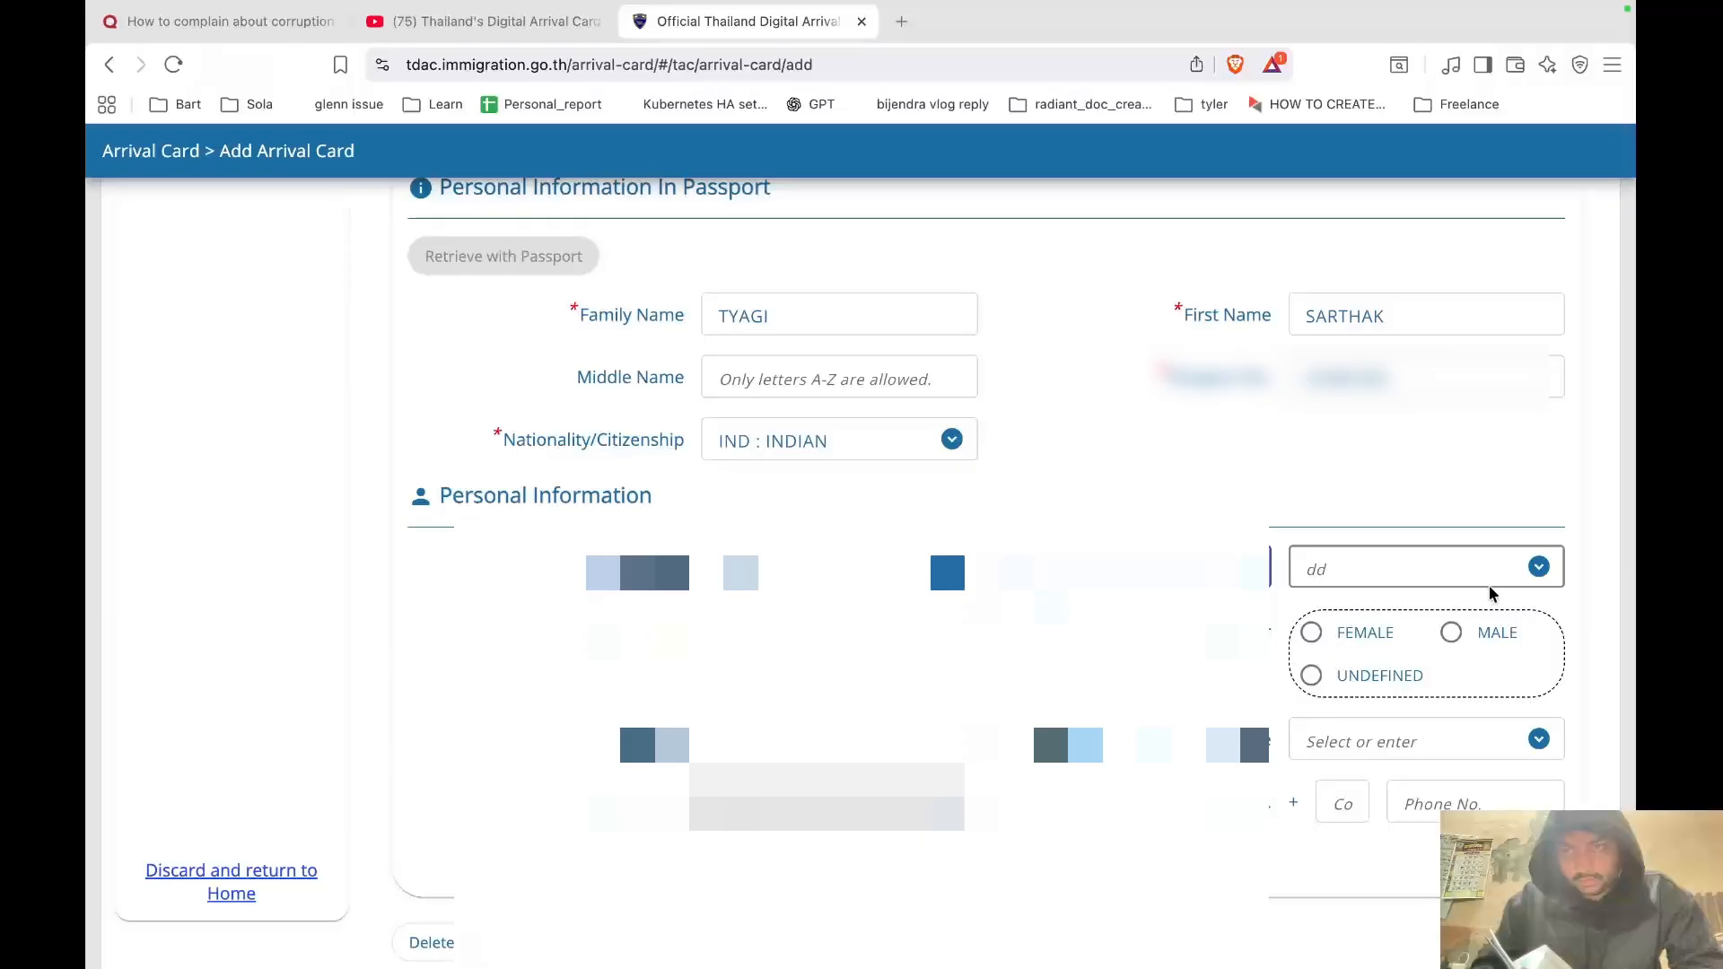
pyautogui.click(1537, 571)
pyautogui.scroll(-5, 1362, 774)
pyautogui.click(1327, 754)
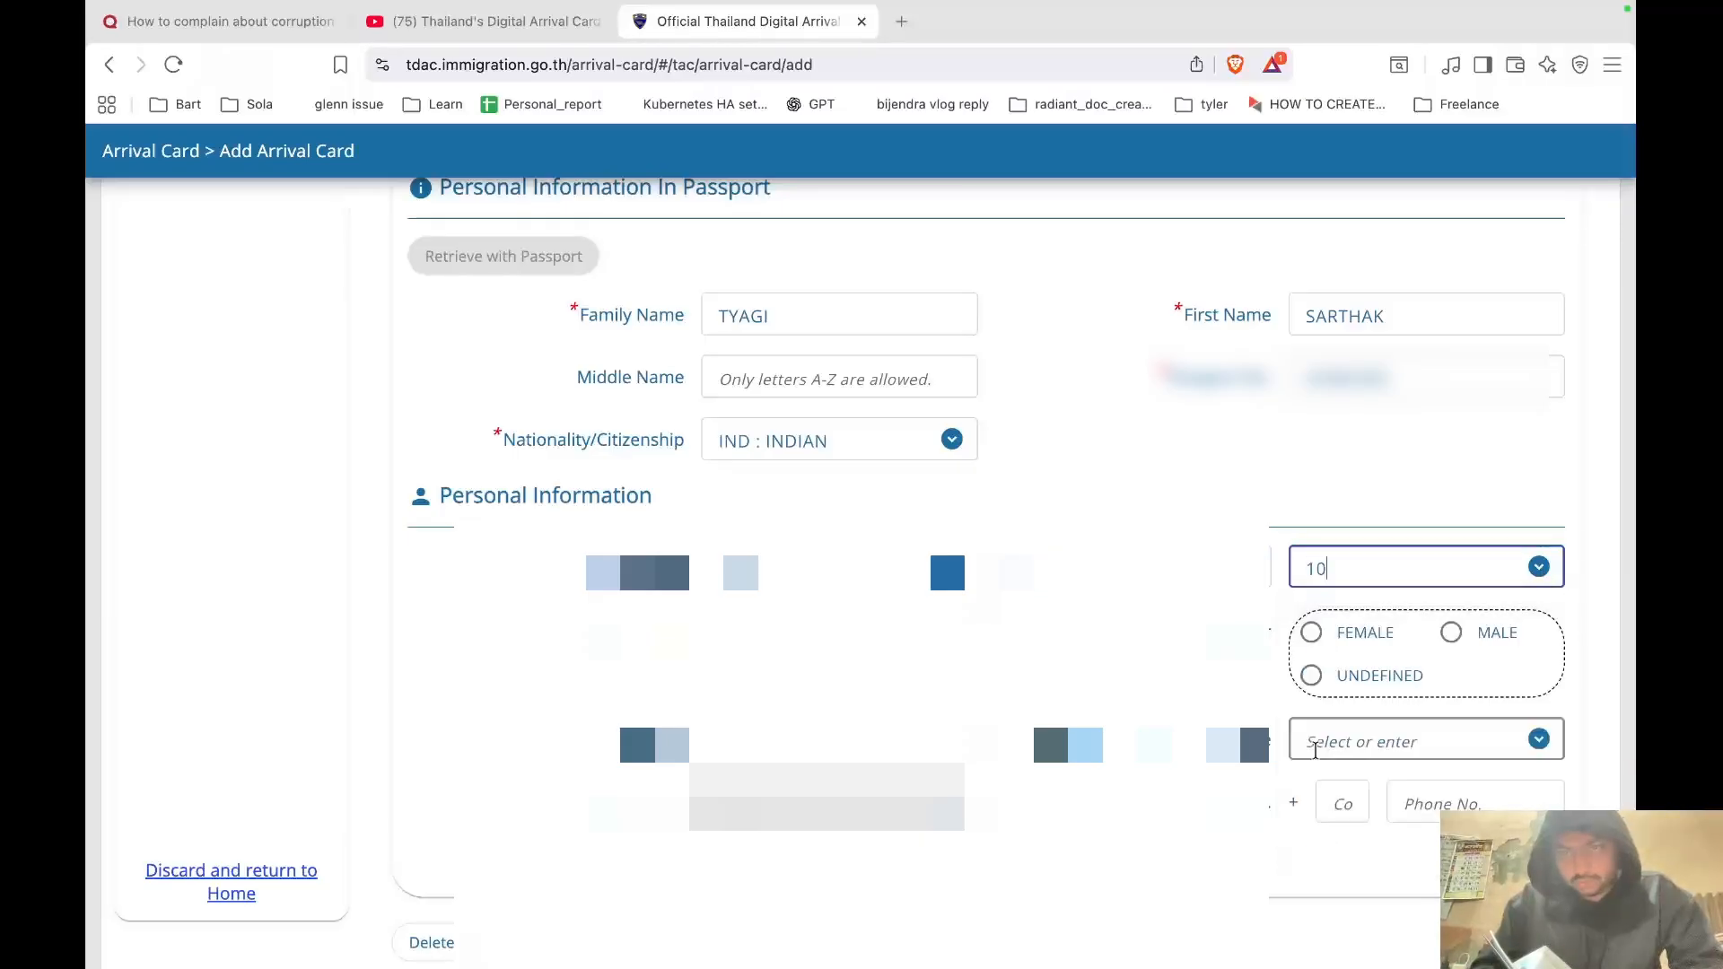
pyautogui.click(839, 634)
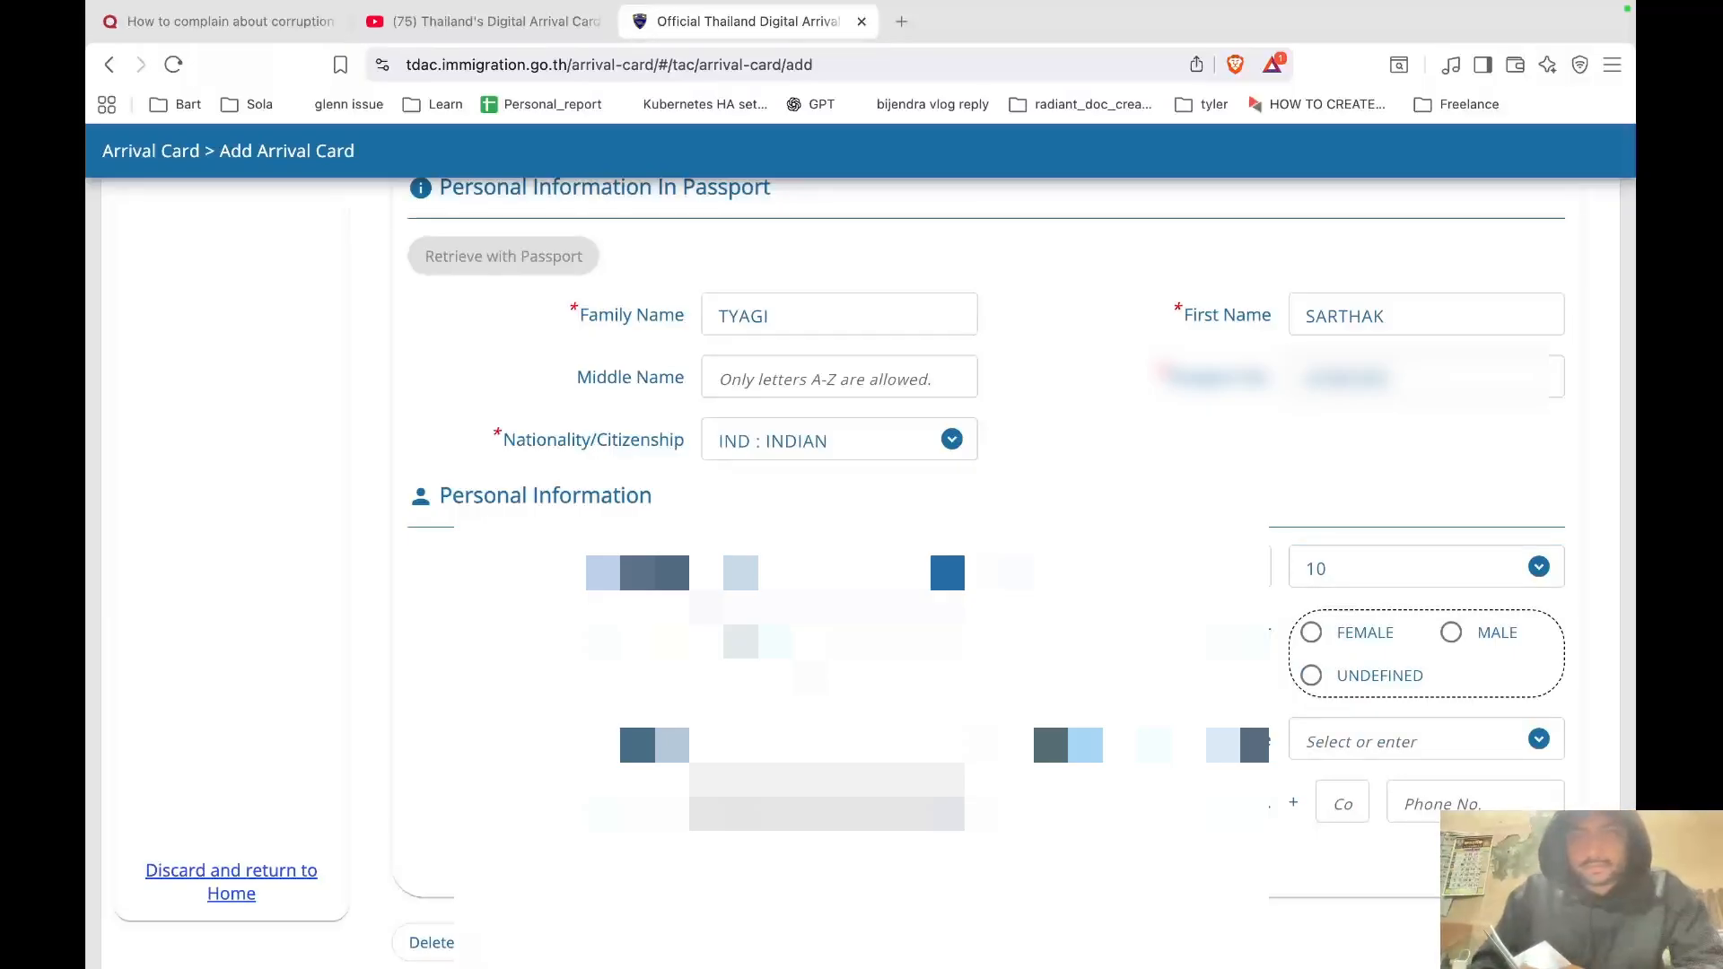
# Set gender to Male and country of residence to IND : REPUBLIC OF INDIA.
pyautogui.click(1450, 632)
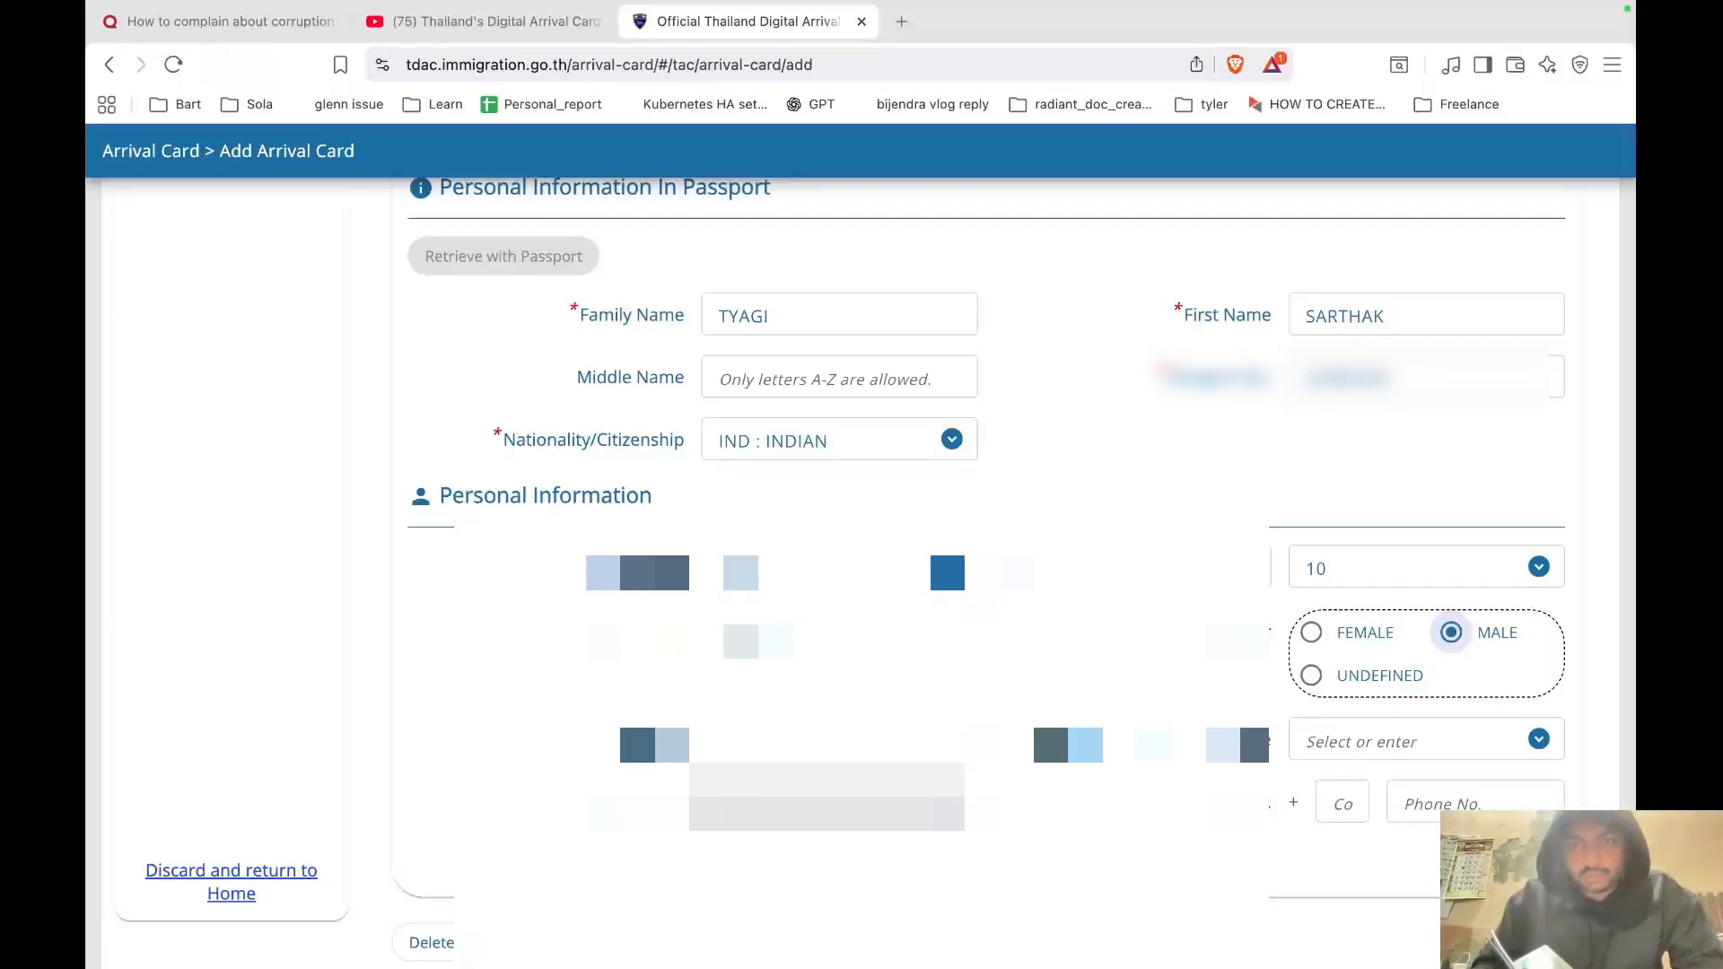
pyautogui.scroll(-1, 1490, 673)
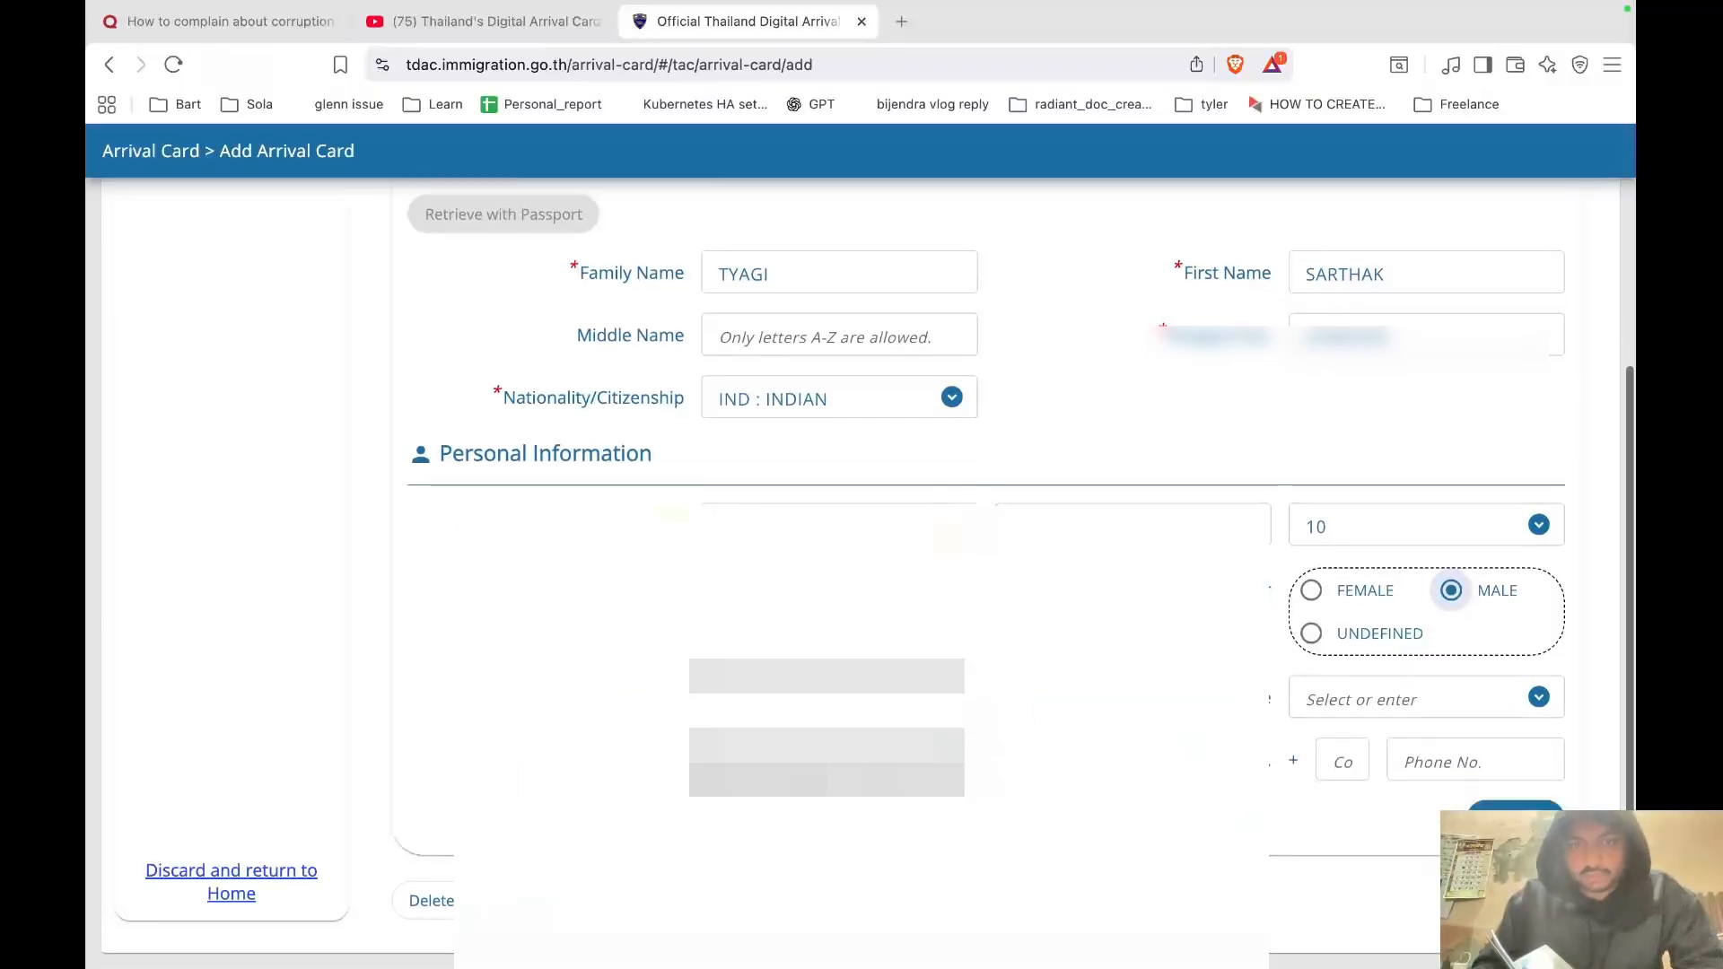
pyautogui.click(1540, 697)
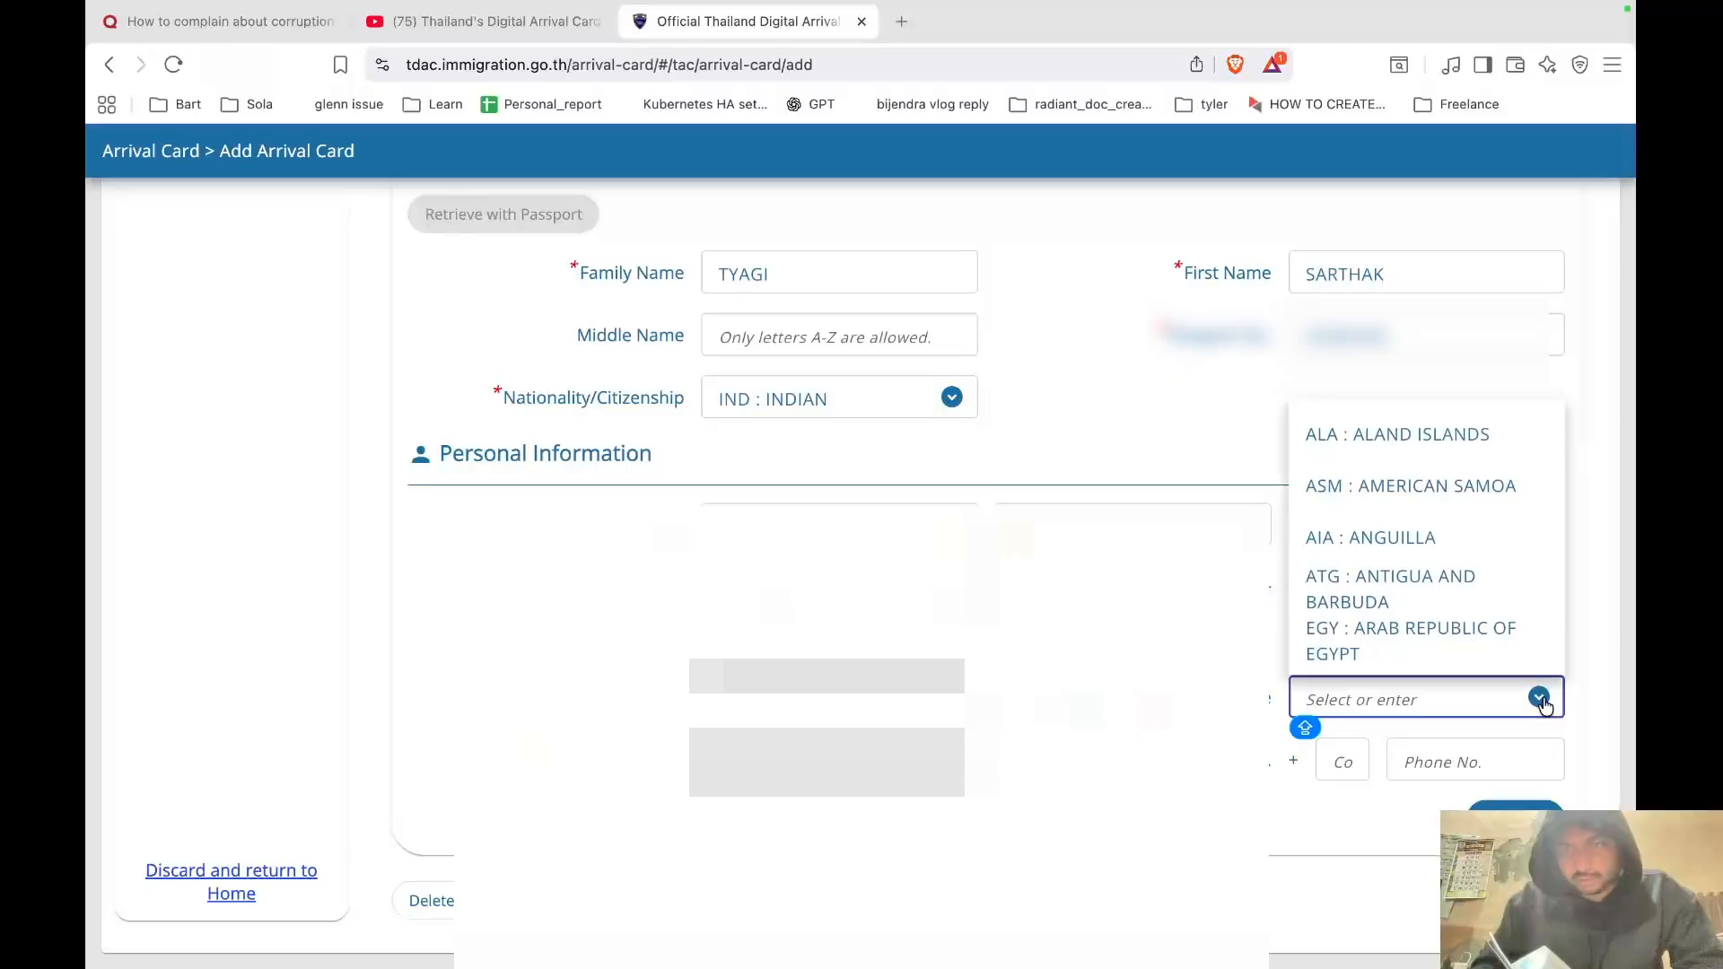
pyautogui.click(1544, 706)
pyautogui.click(1541, 698)
pyautogui.click(1540, 698)
pyautogui.click(1540, 698)
pyautogui.click(1540, 698)
pyautogui.click(1540, 698)
pyautogui.write('IND')
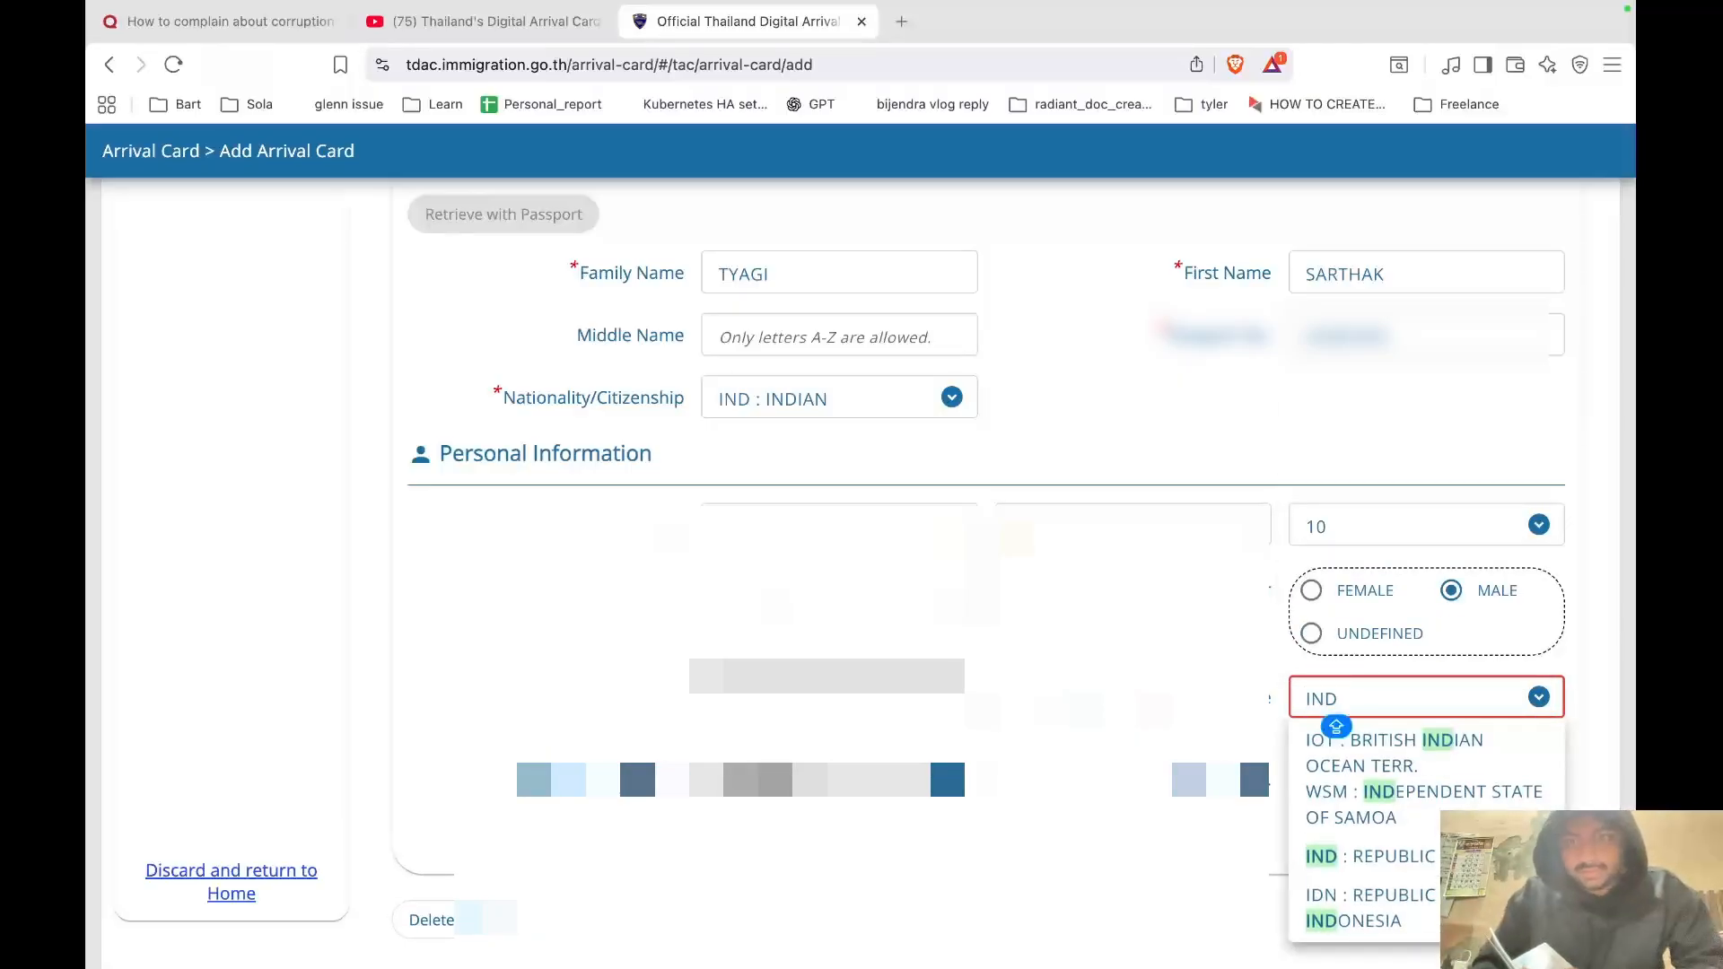
pyautogui.click(1417, 855)
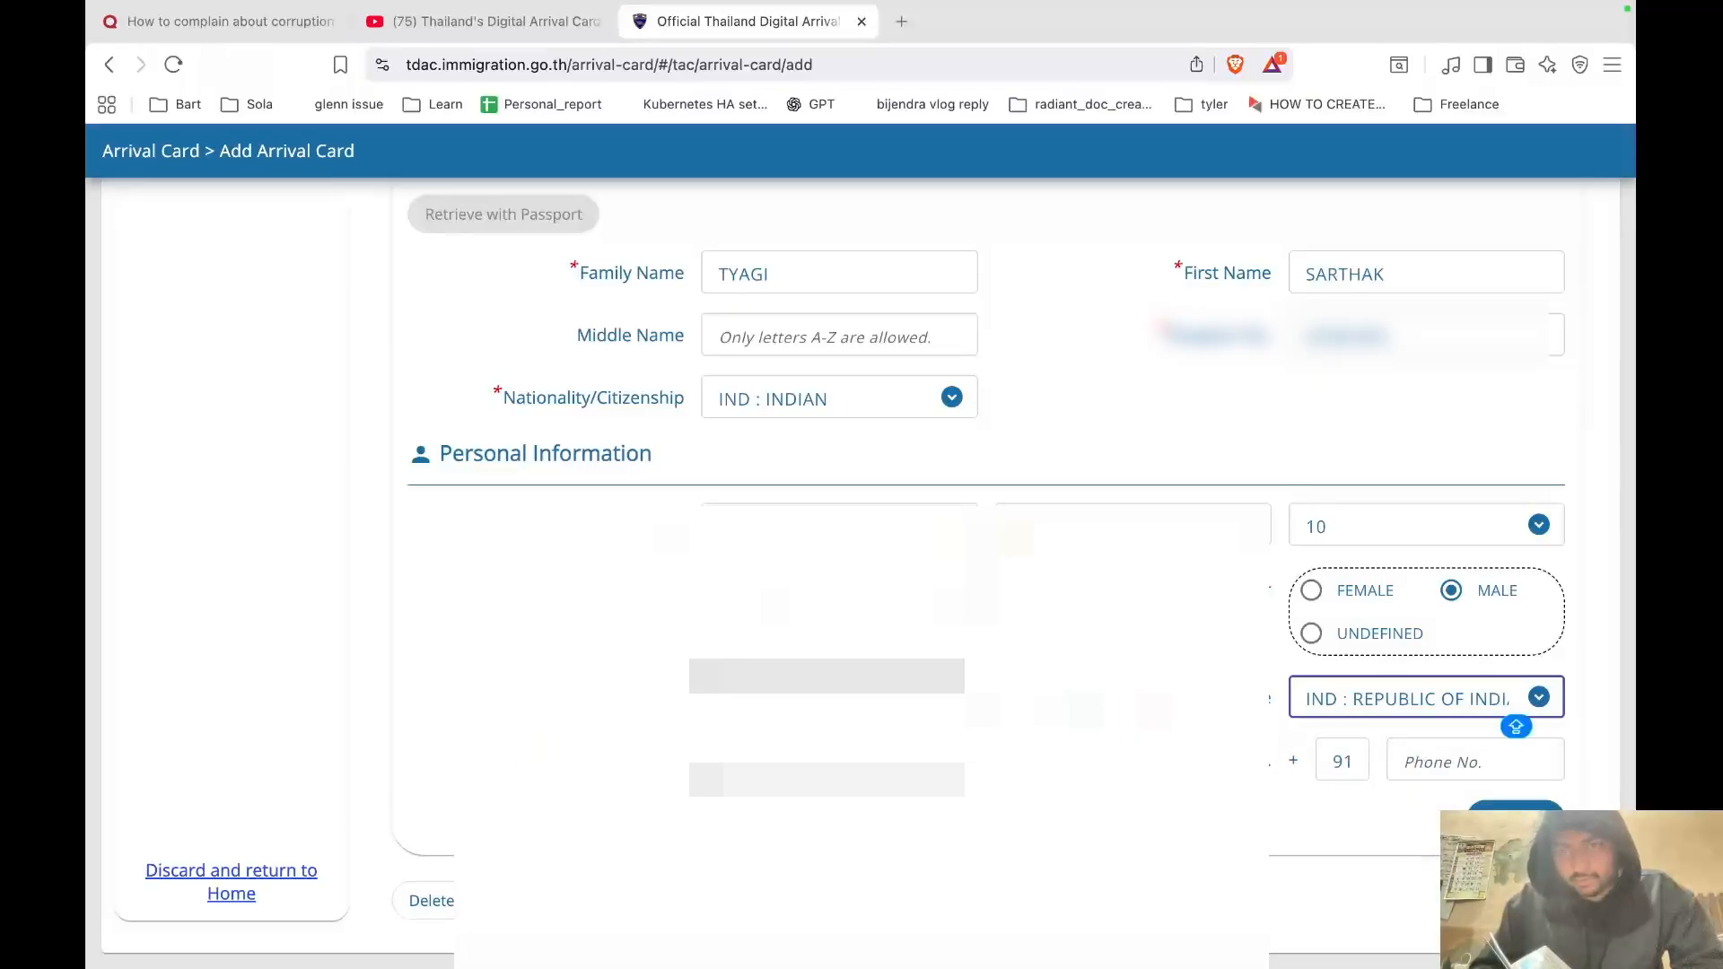
# Pick the City/State matching 'UTT' and continue to Trip & Accommodation.
pyautogui.click(949, 763)
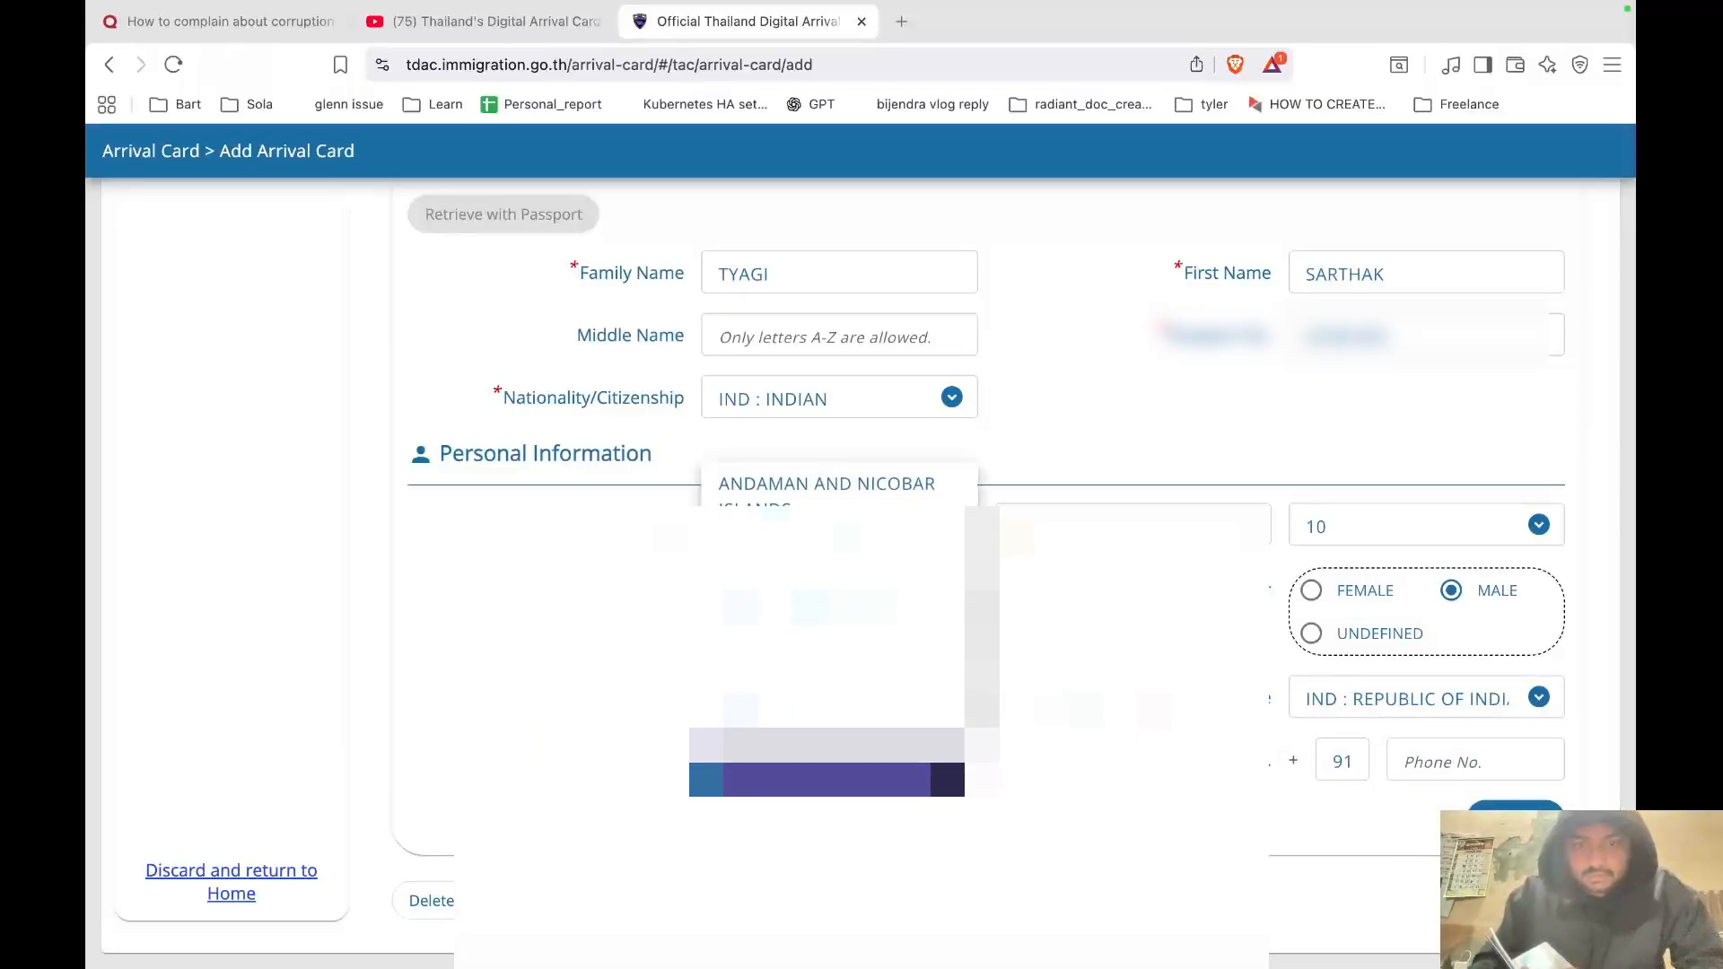
pyautogui.write('UTT')
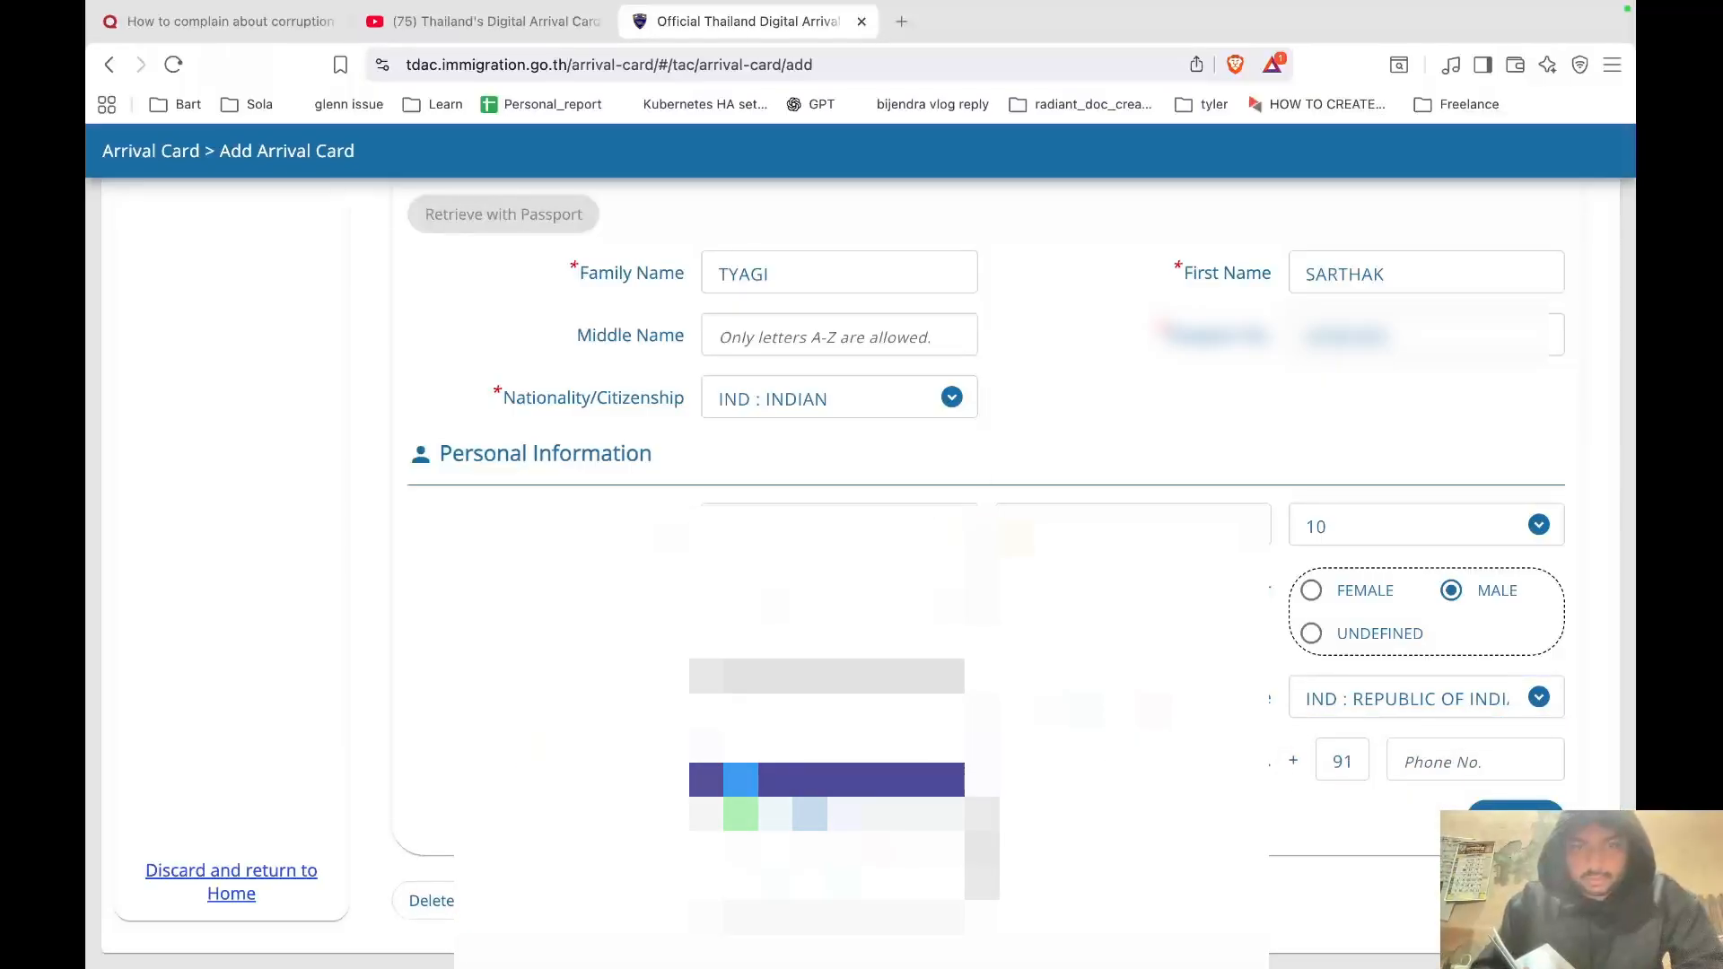
pyautogui.click(786, 812)
pyautogui.click(1471, 760)
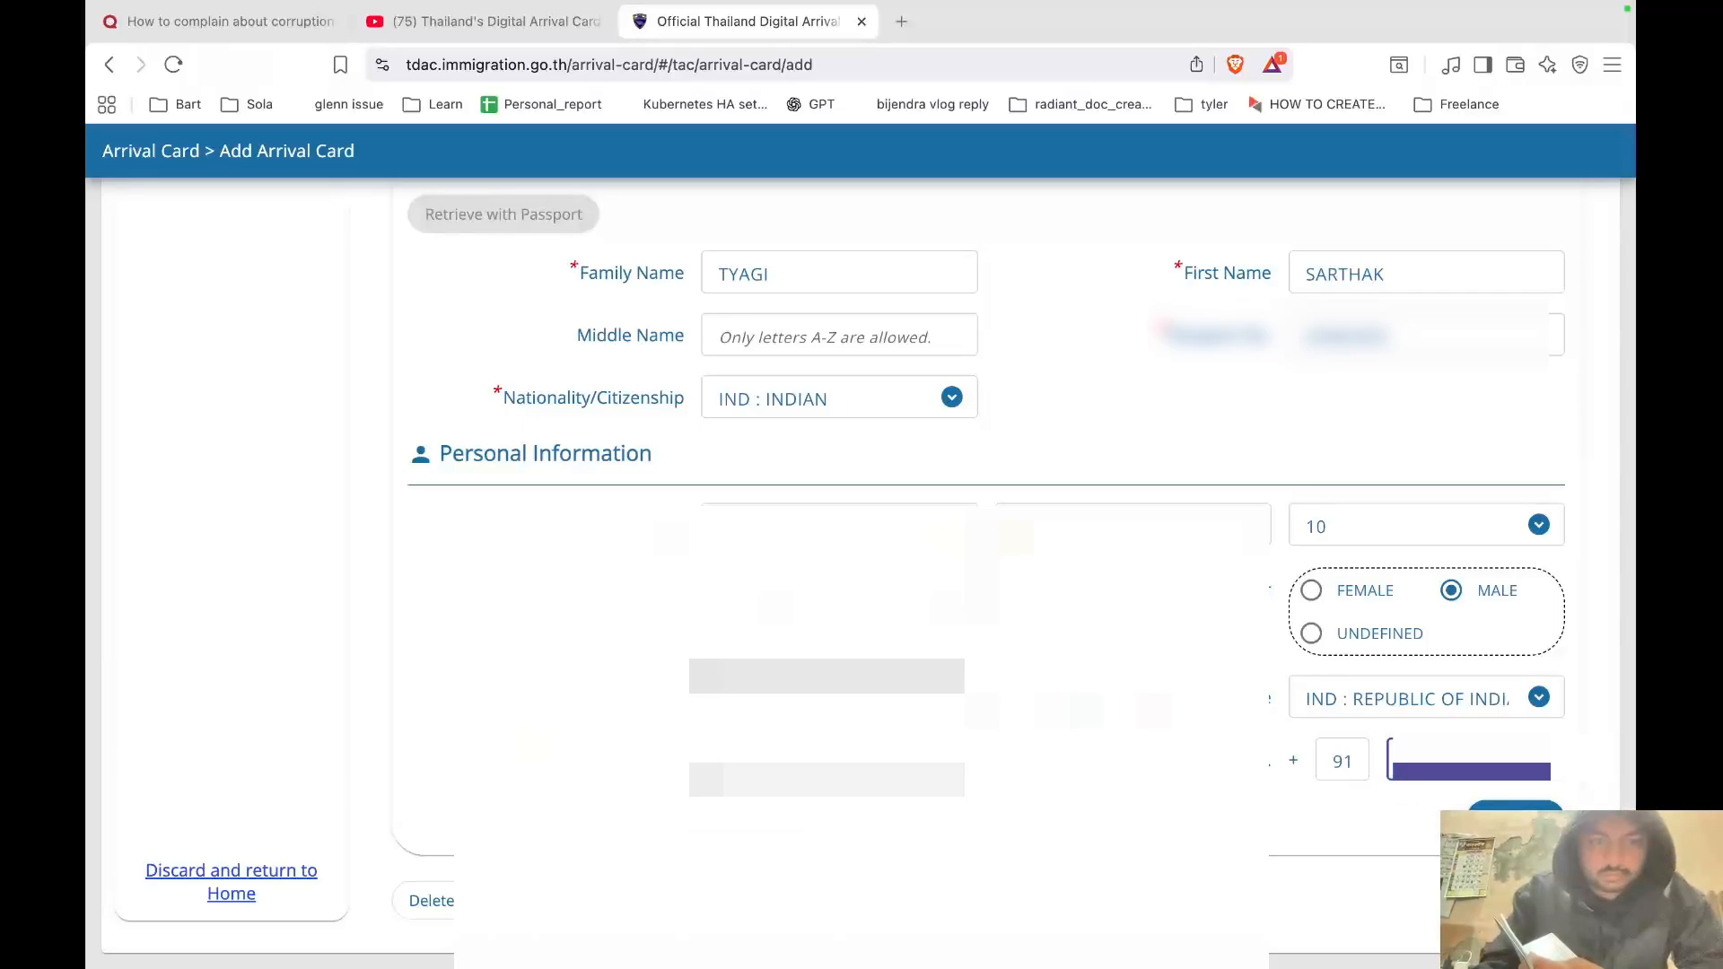
pyautogui.click(1515, 817)
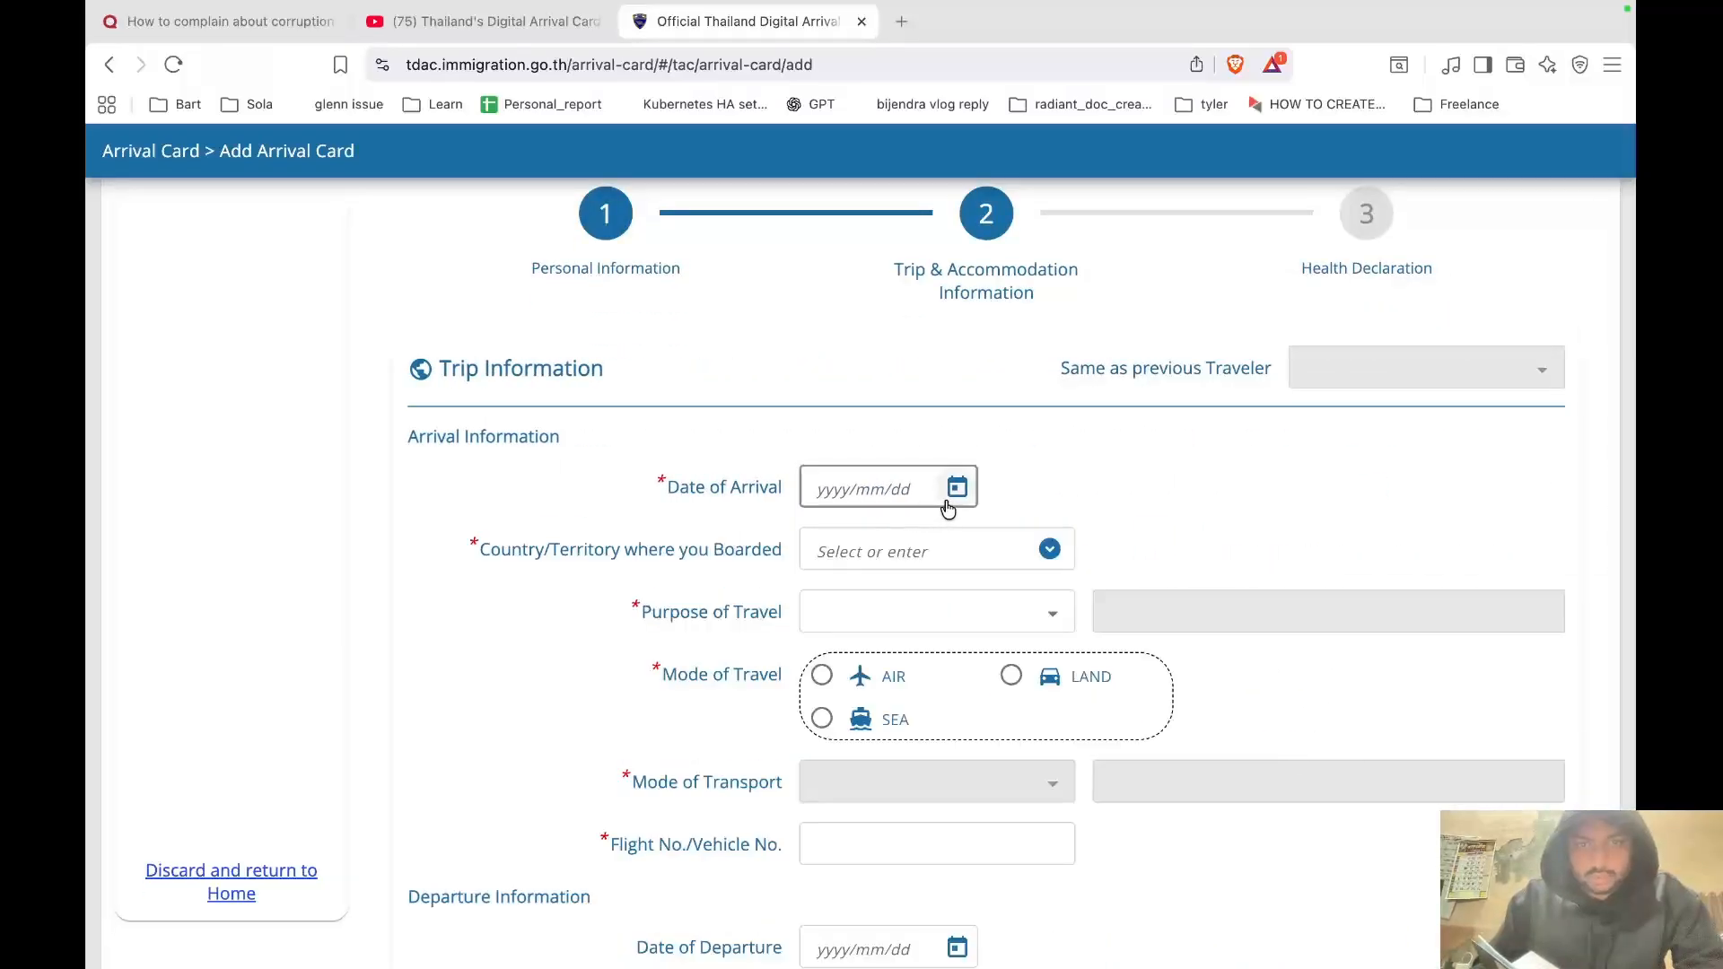
# Bring up the date picker for the Date of Arrival.
pyautogui.click(955, 489)
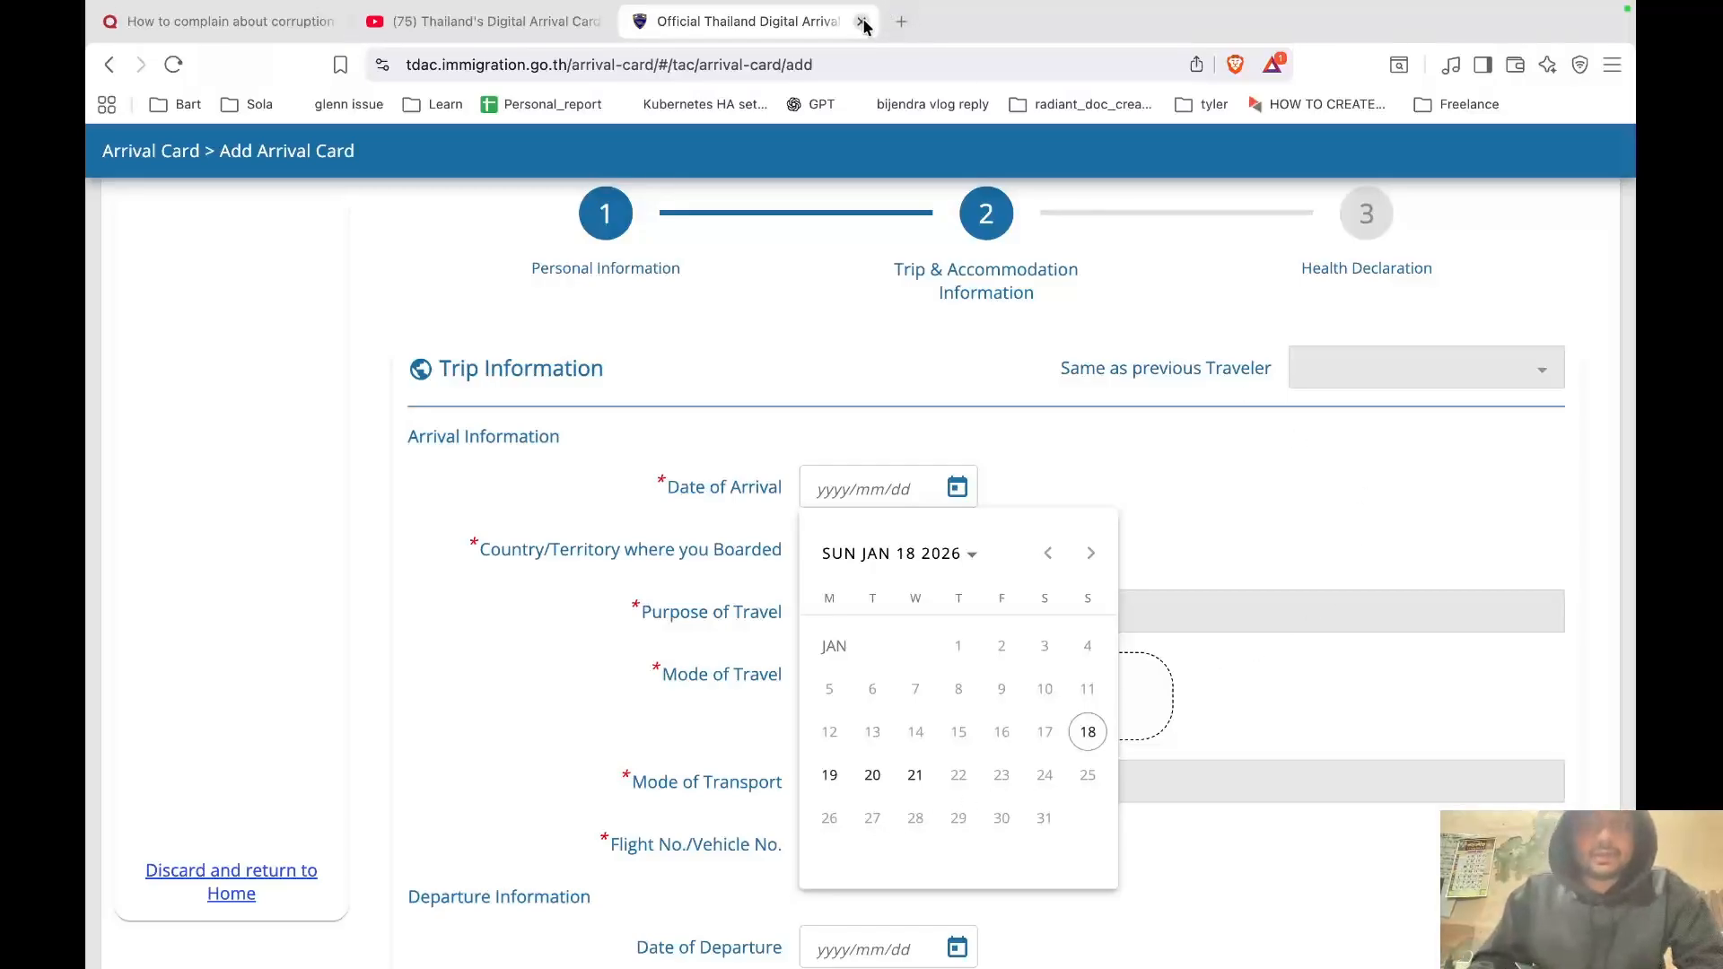
# Set arrival date 2026/01/21 and country boarded IND : REPUBLIC OF INDIA.
pyautogui.click(1239, 447)
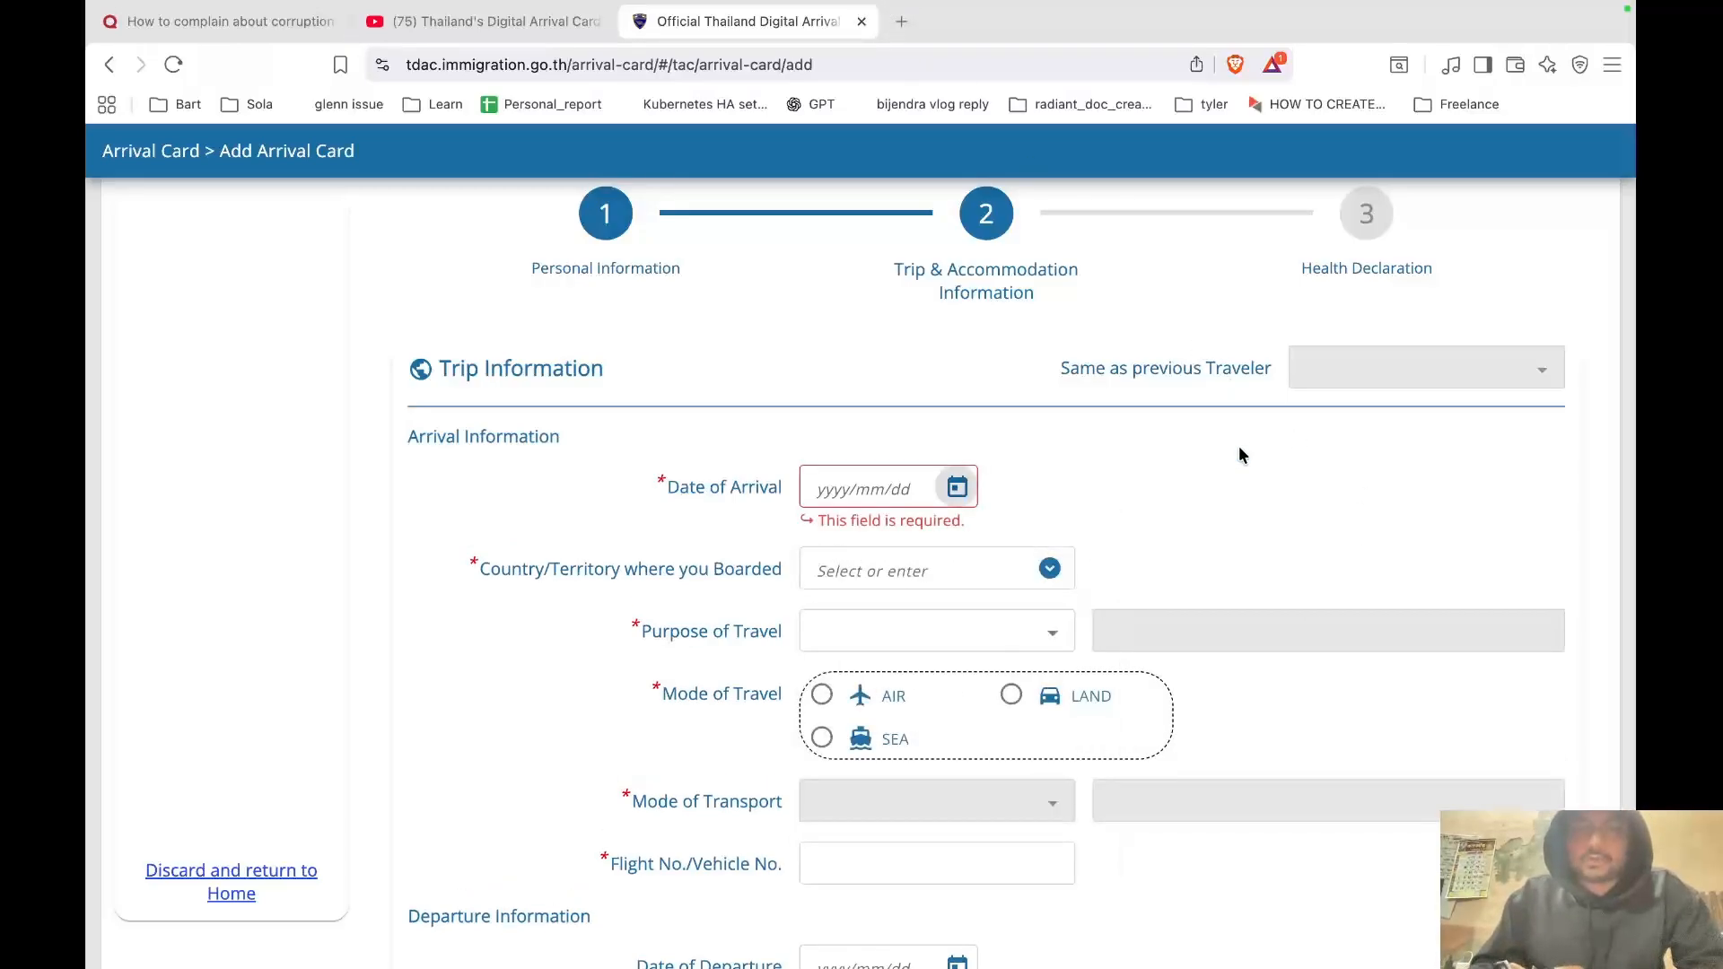
pyautogui.click(957, 501)
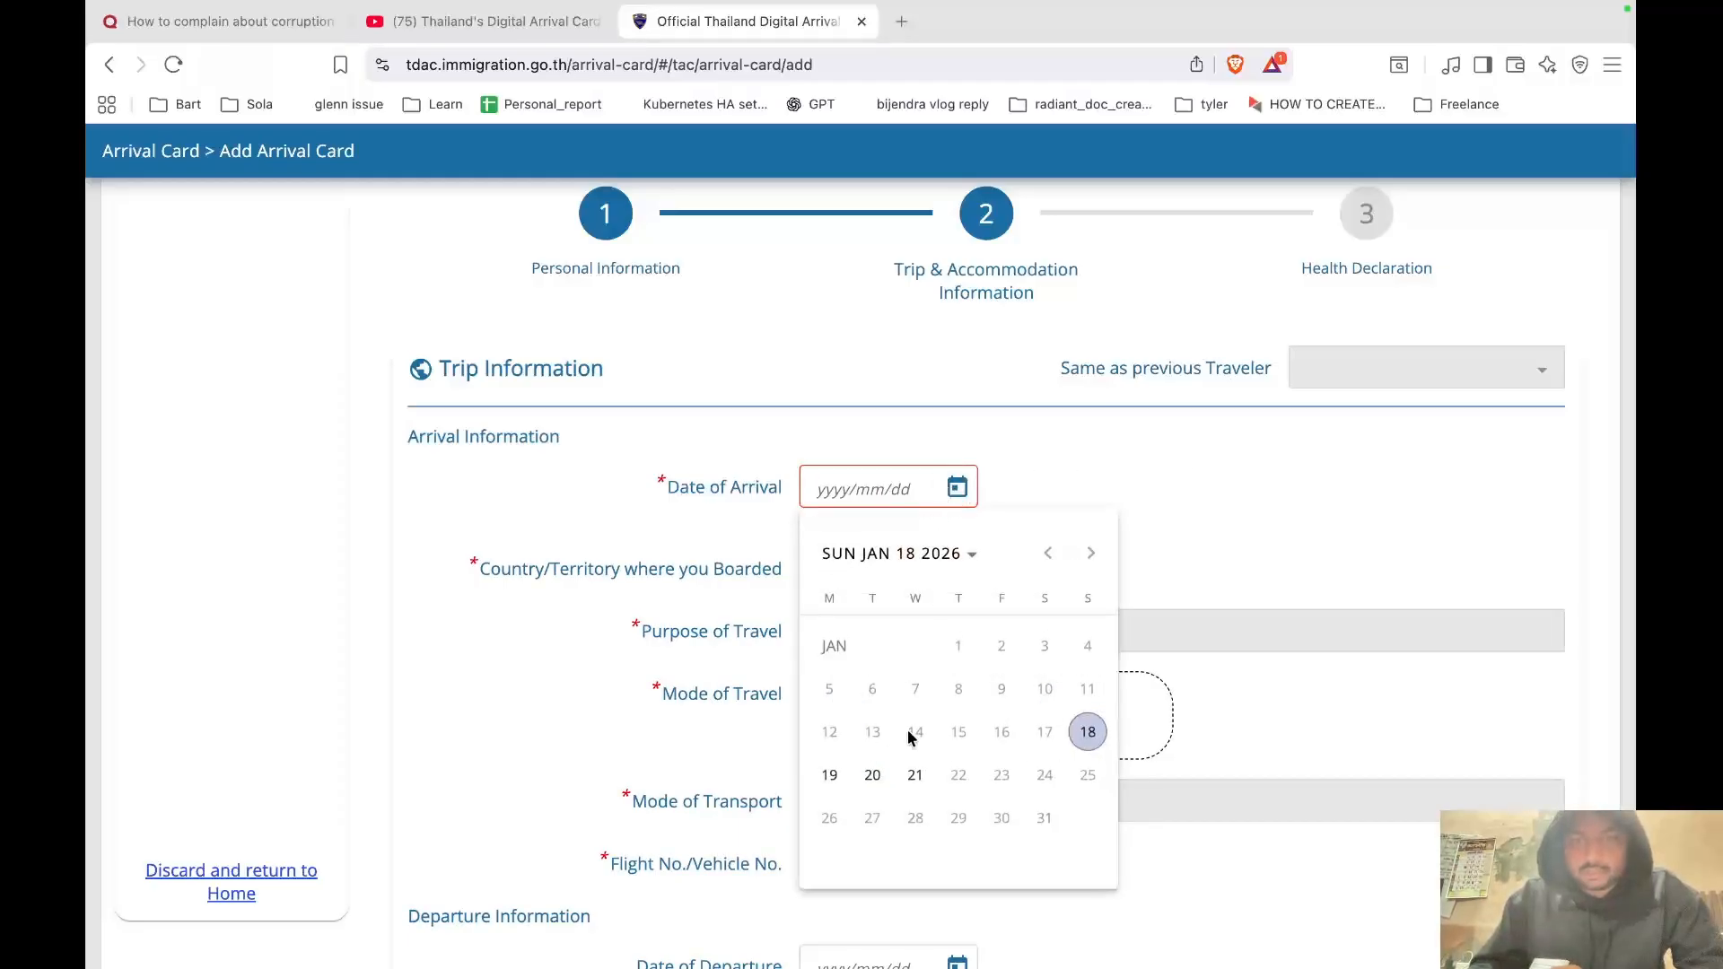
pyautogui.click(914, 773)
pyautogui.scroll(-2, 1116, 596)
pyautogui.click(922, 490)
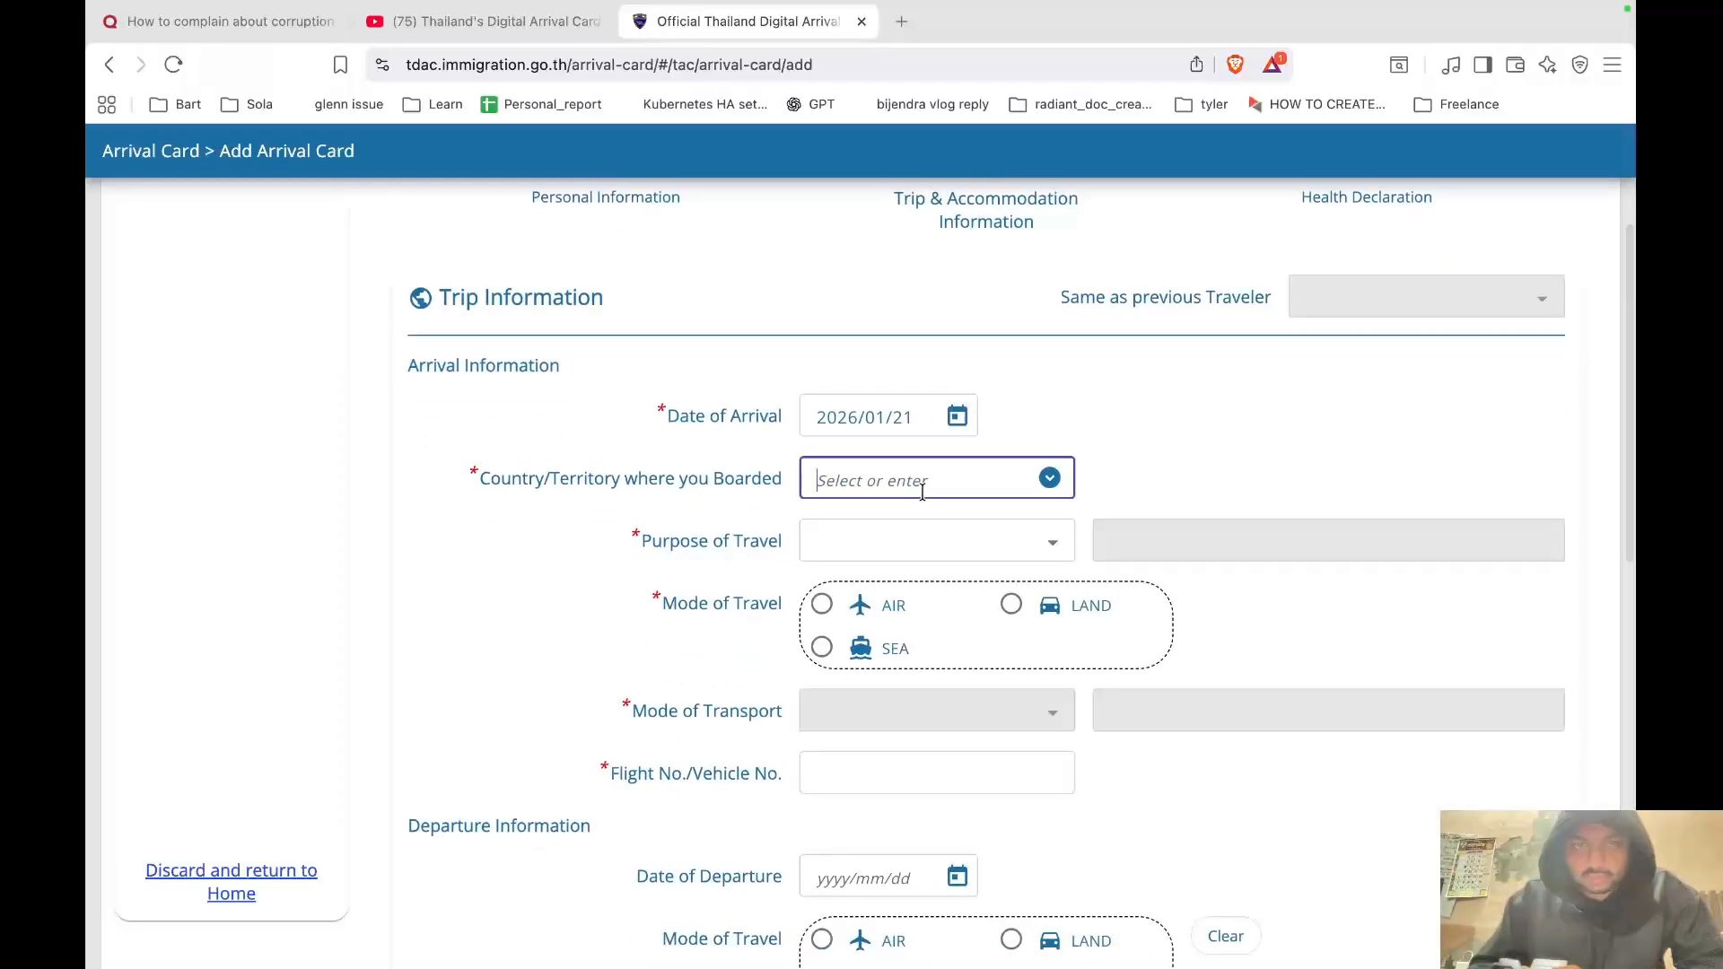
pyautogui.click(1049, 478)
pyautogui.write('IND : REPUBLIC OF INDI')
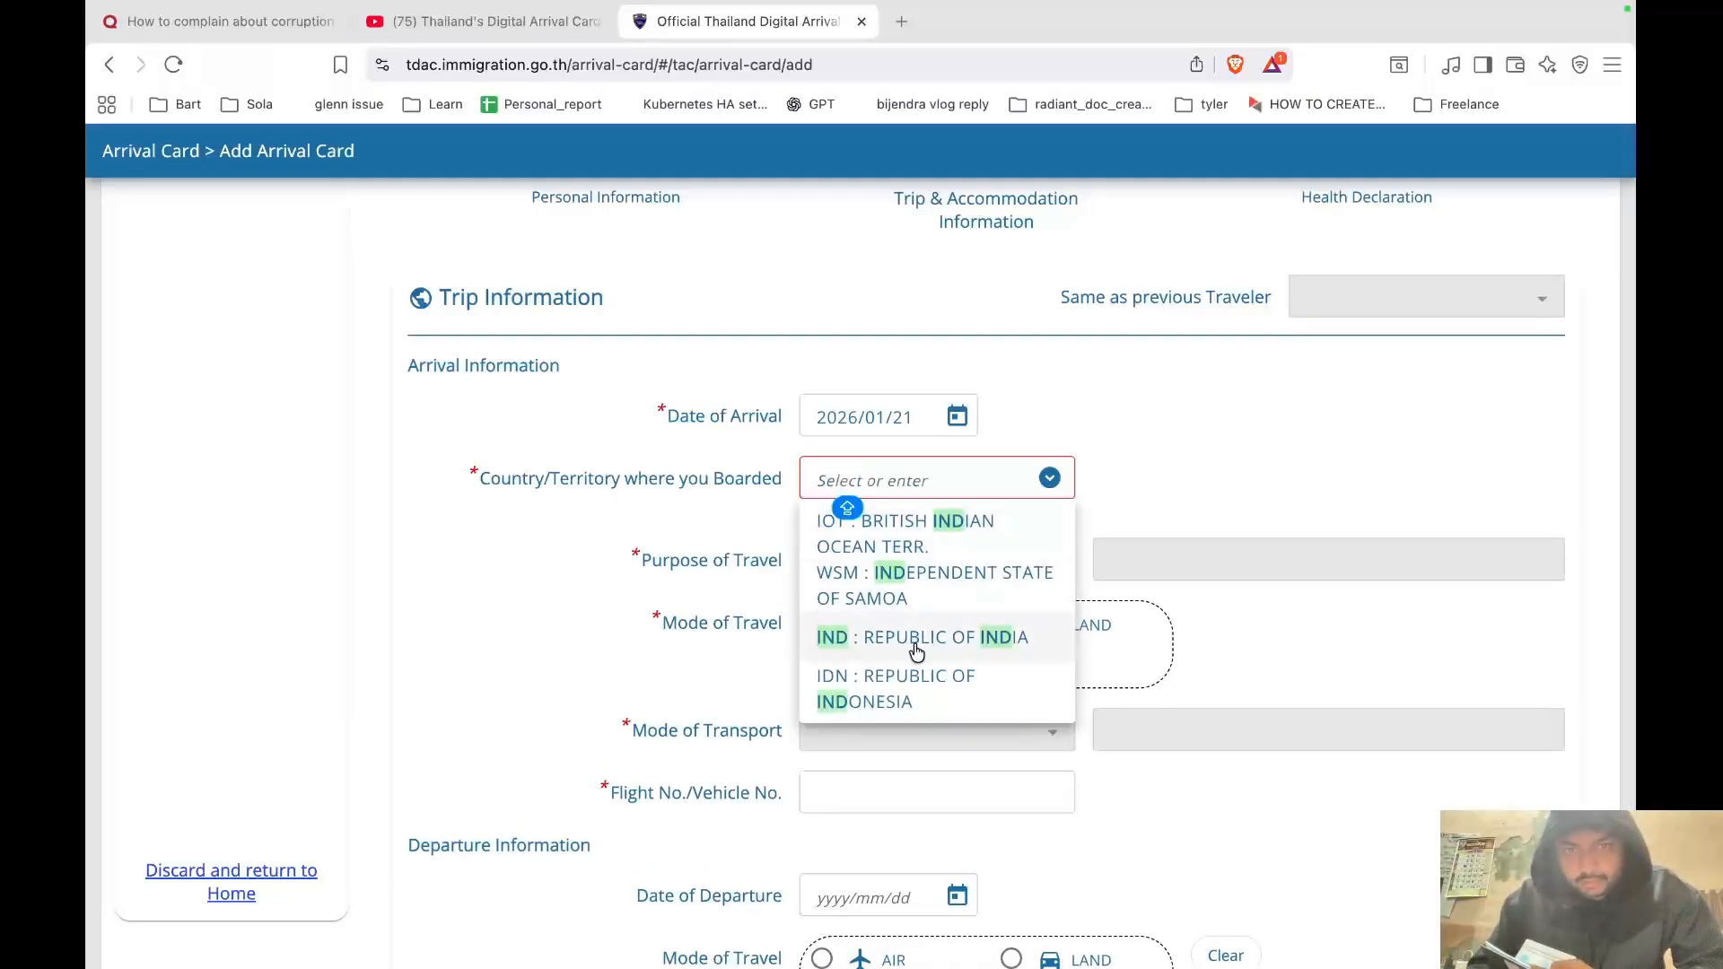
pyautogui.click(908, 638)
# Set purpose HOLIDAY, arrival by AIR on COMMERCIAL FLIGHT, flight number GGHGF.
pyautogui.click(914, 537)
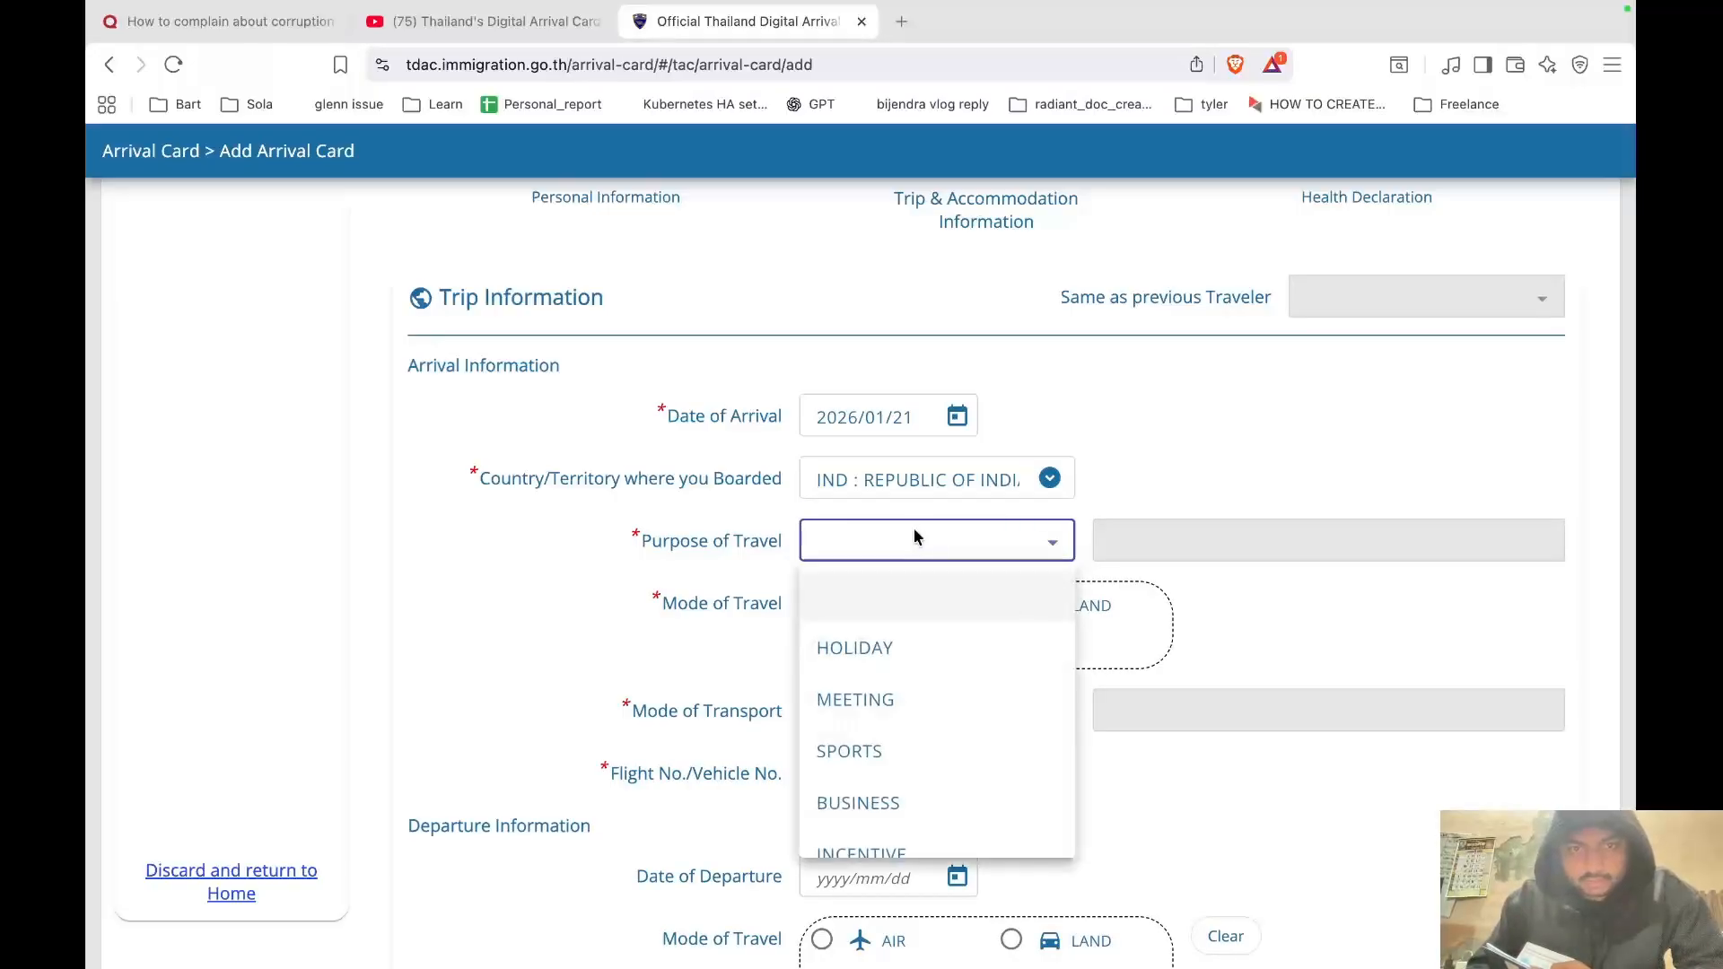
pyautogui.click(892, 664)
pyautogui.scroll(-3, 892, 670)
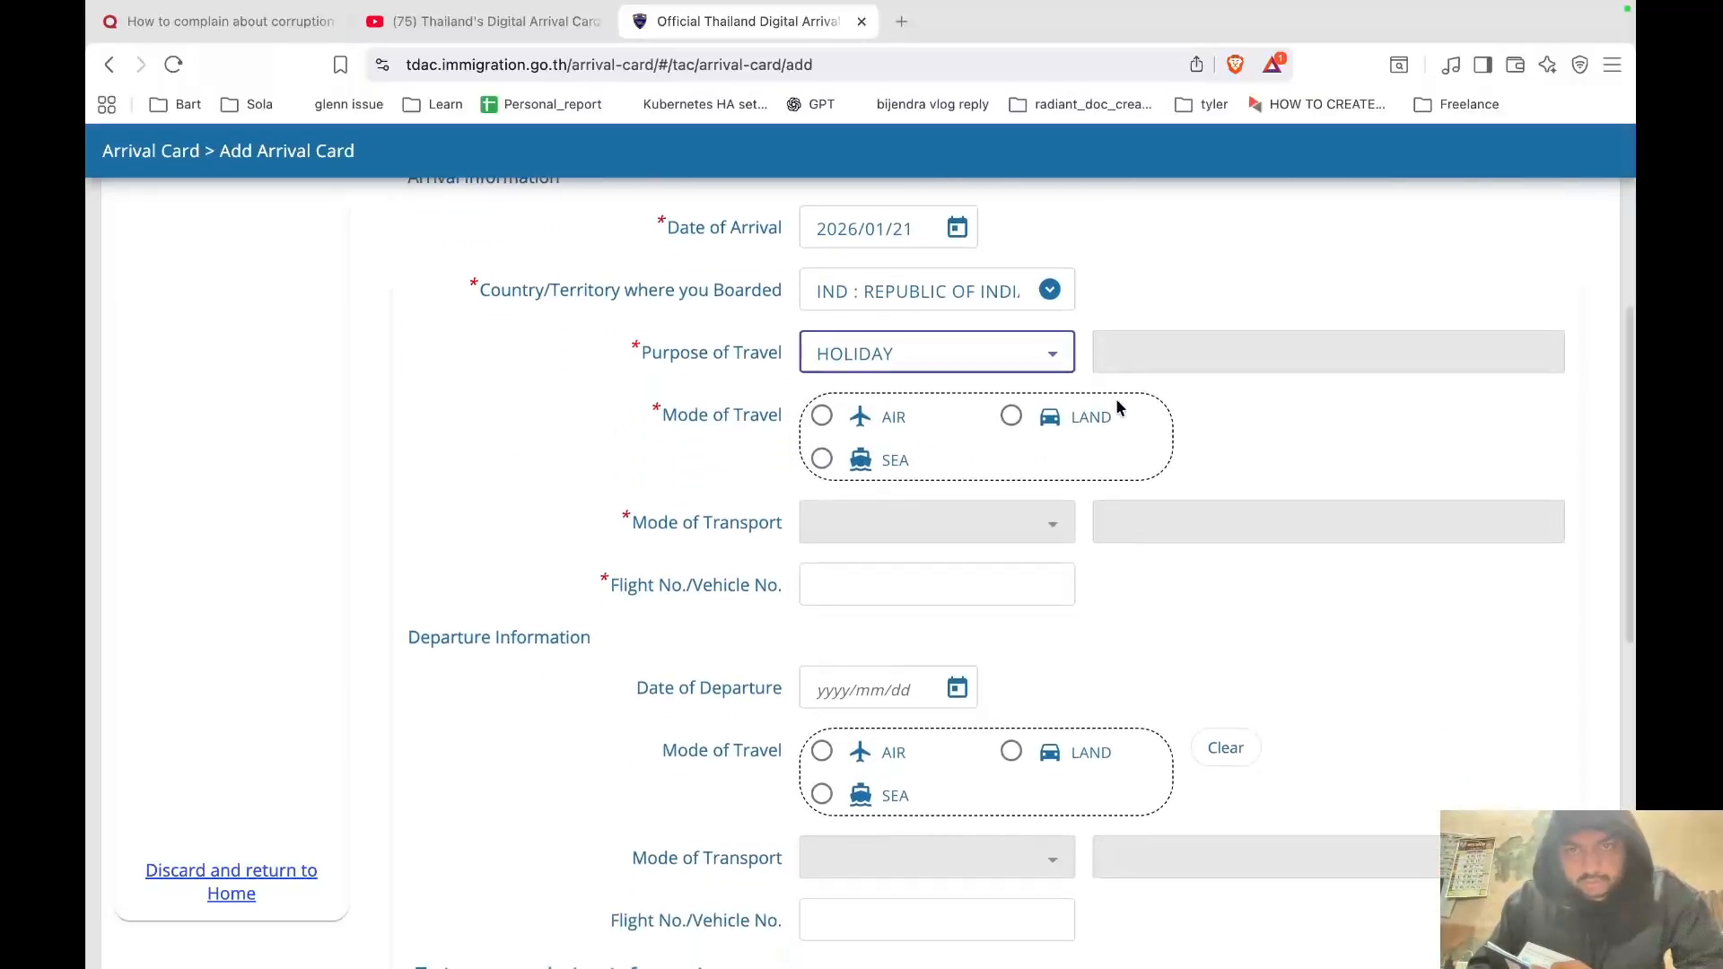
pyautogui.click(822, 416)
pyautogui.scroll(-2, 913, 567)
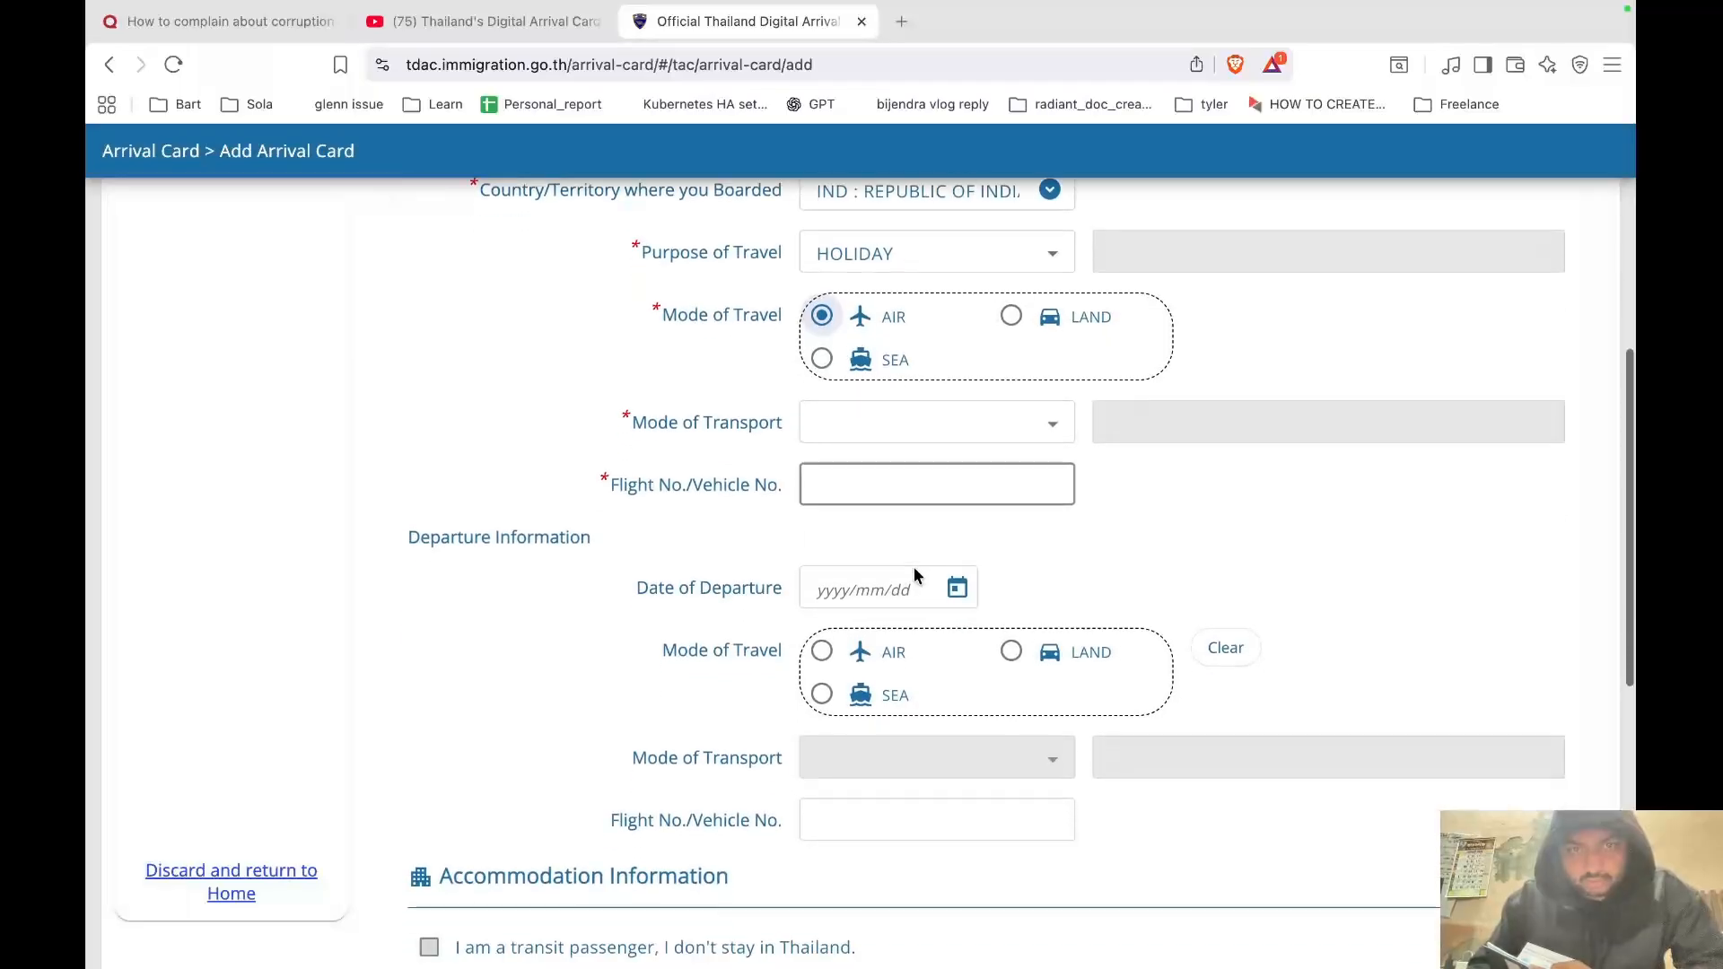
pyautogui.click(930, 435)
pyautogui.click(936, 549)
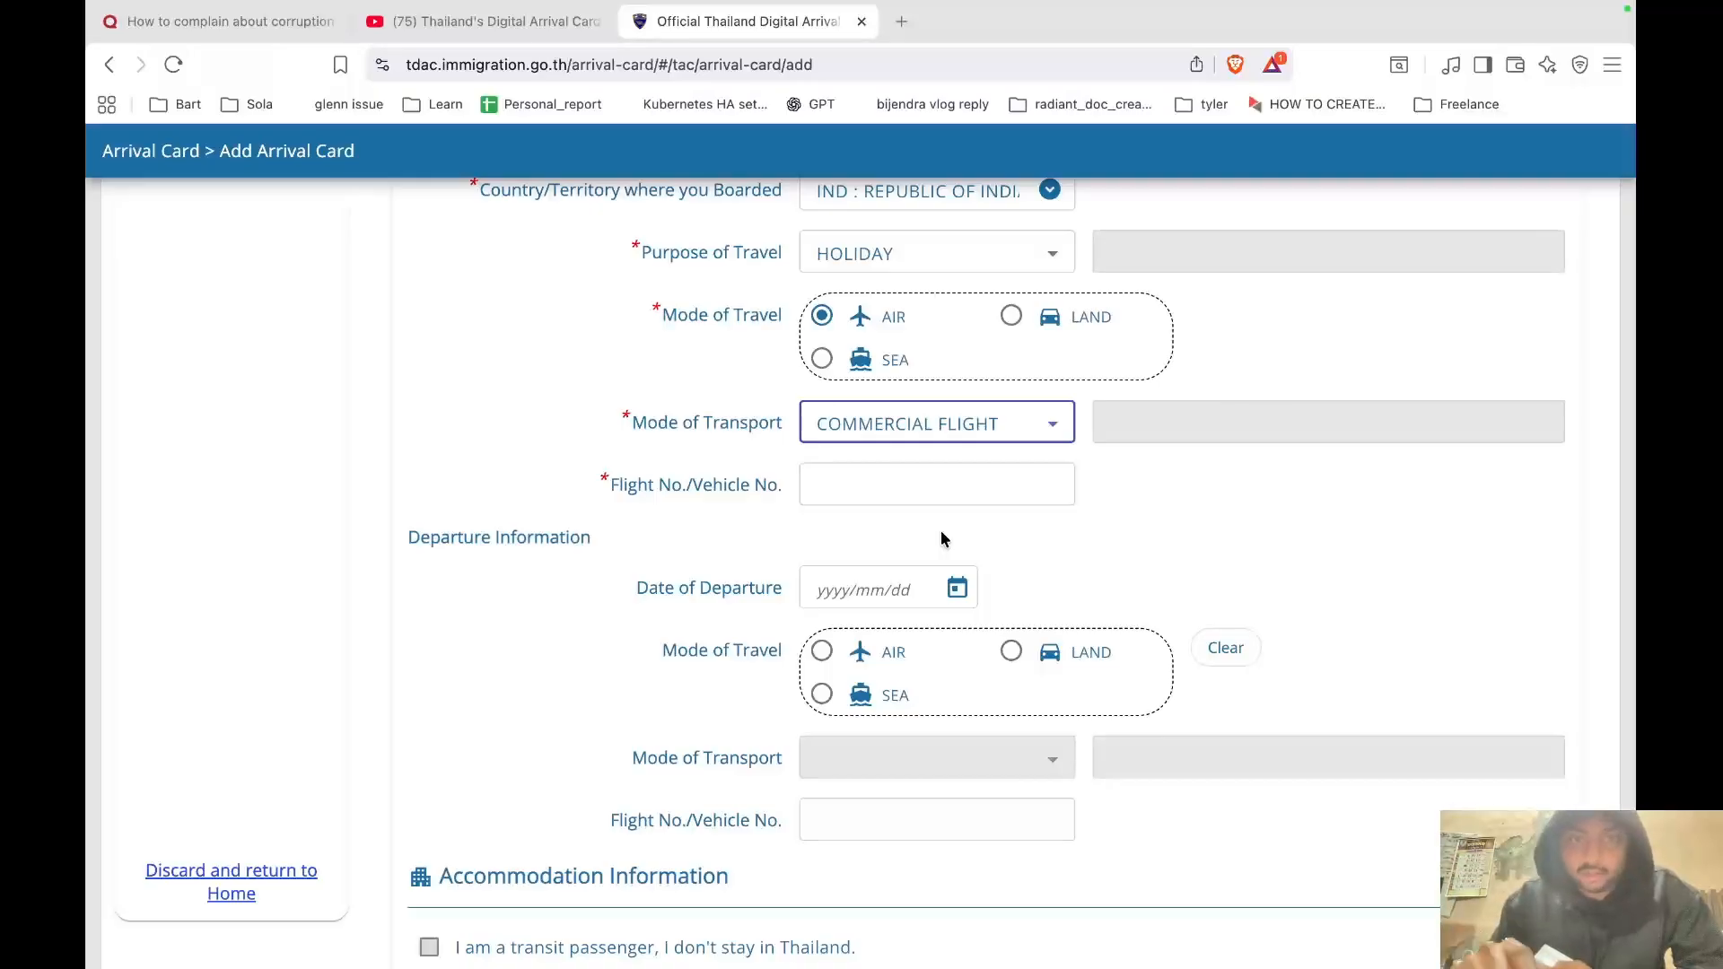
pyautogui.click(1020, 424)
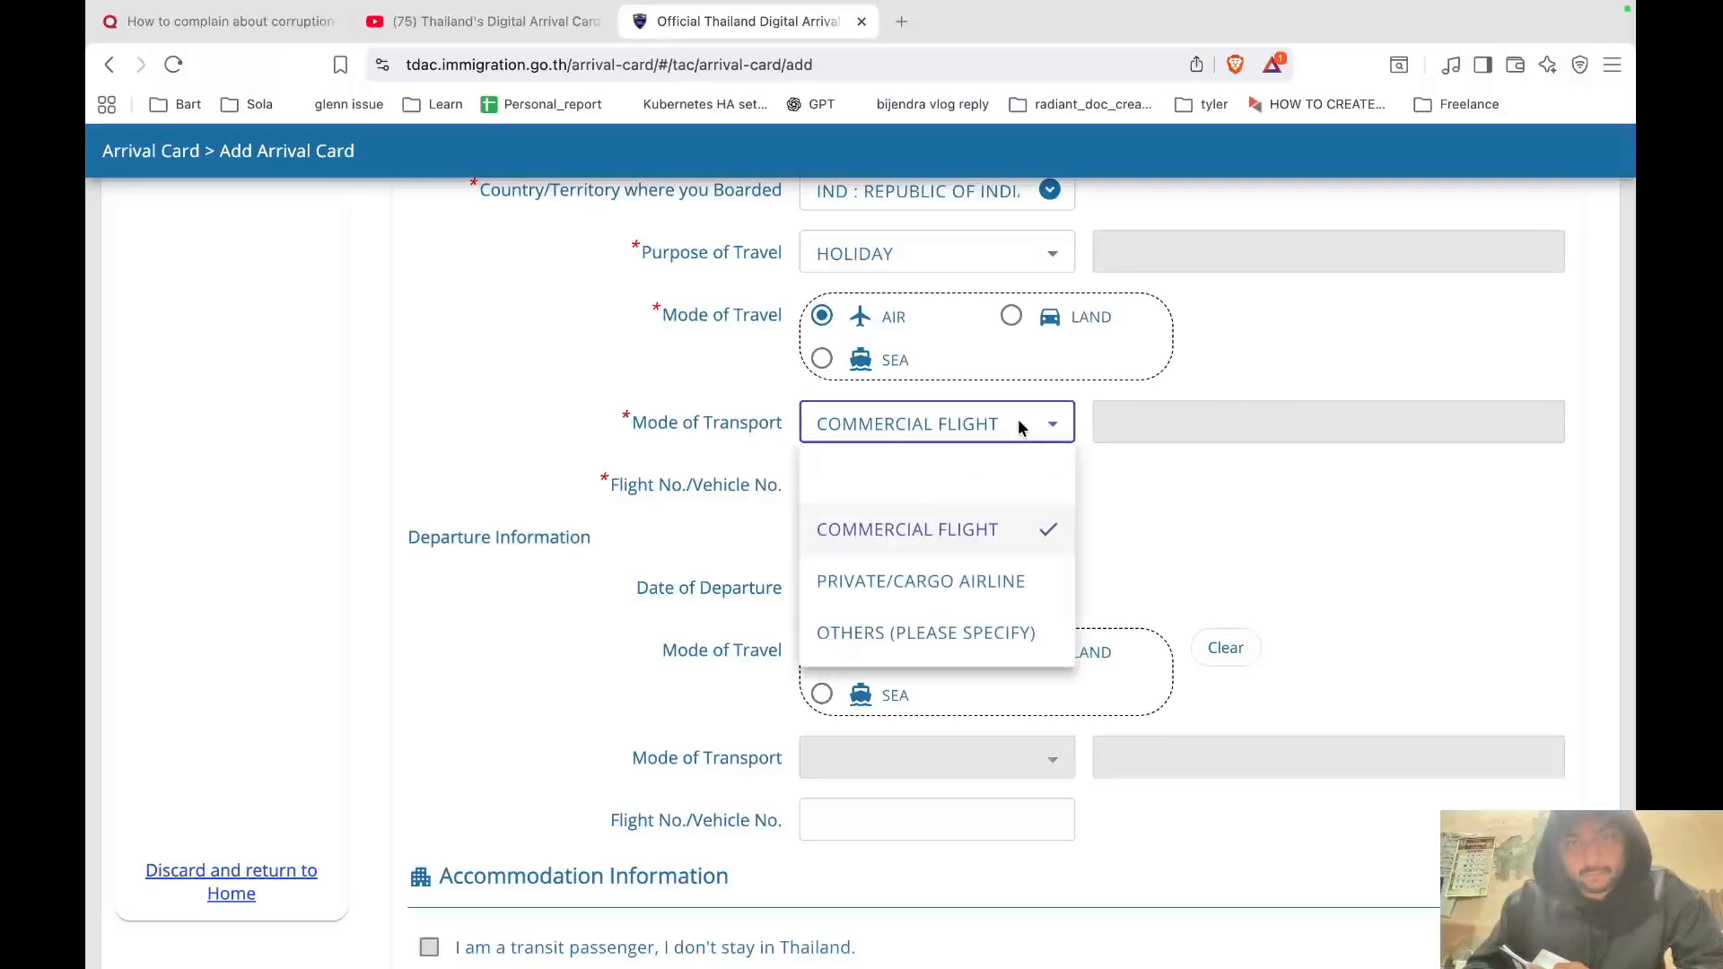
pyautogui.click(1405, 425)
pyautogui.click(973, 474)
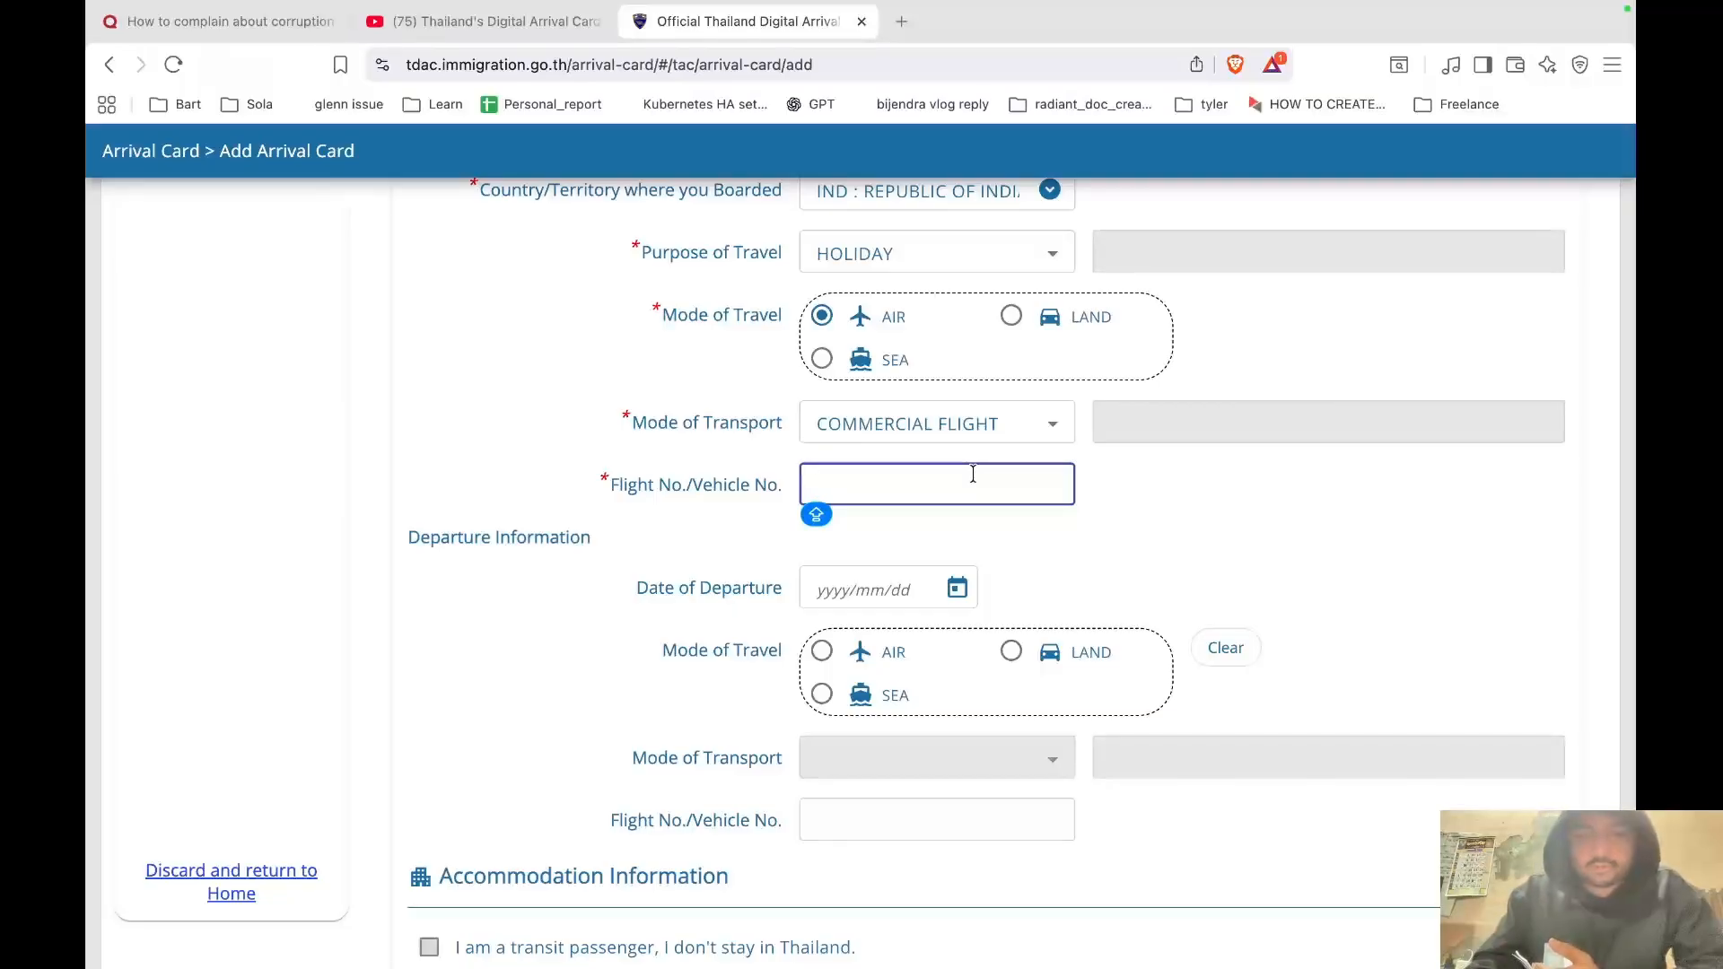
pyautogui.write('GGHGF')
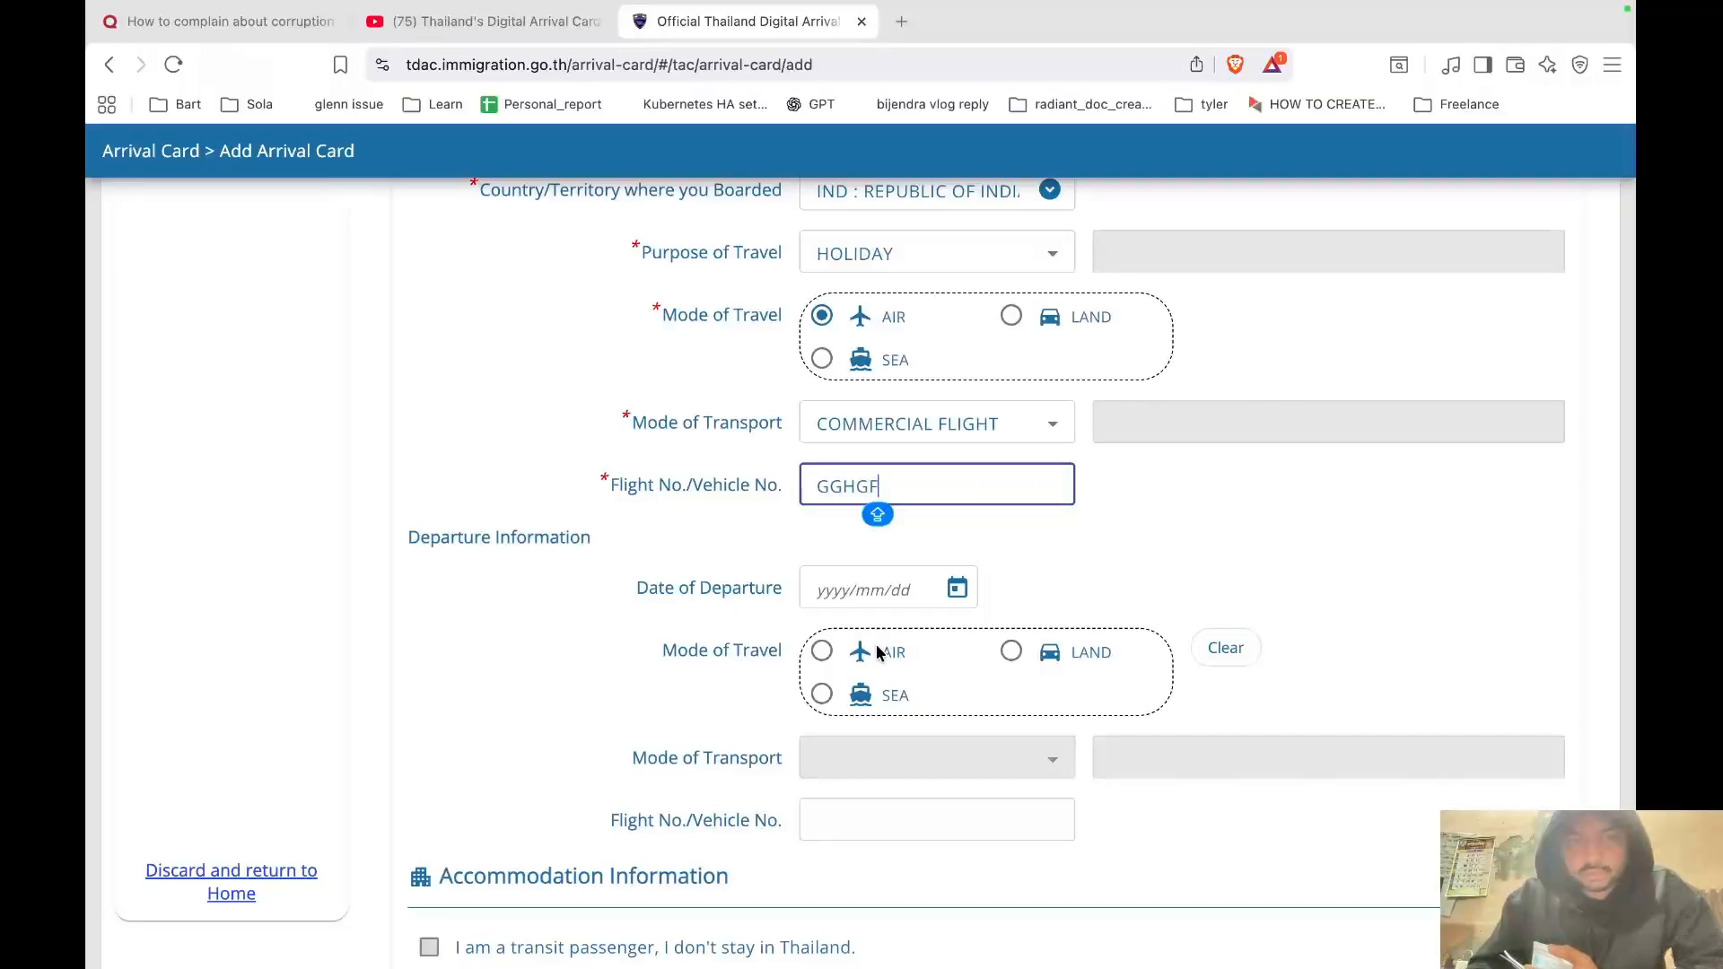
pyautogui.click(957, 588)
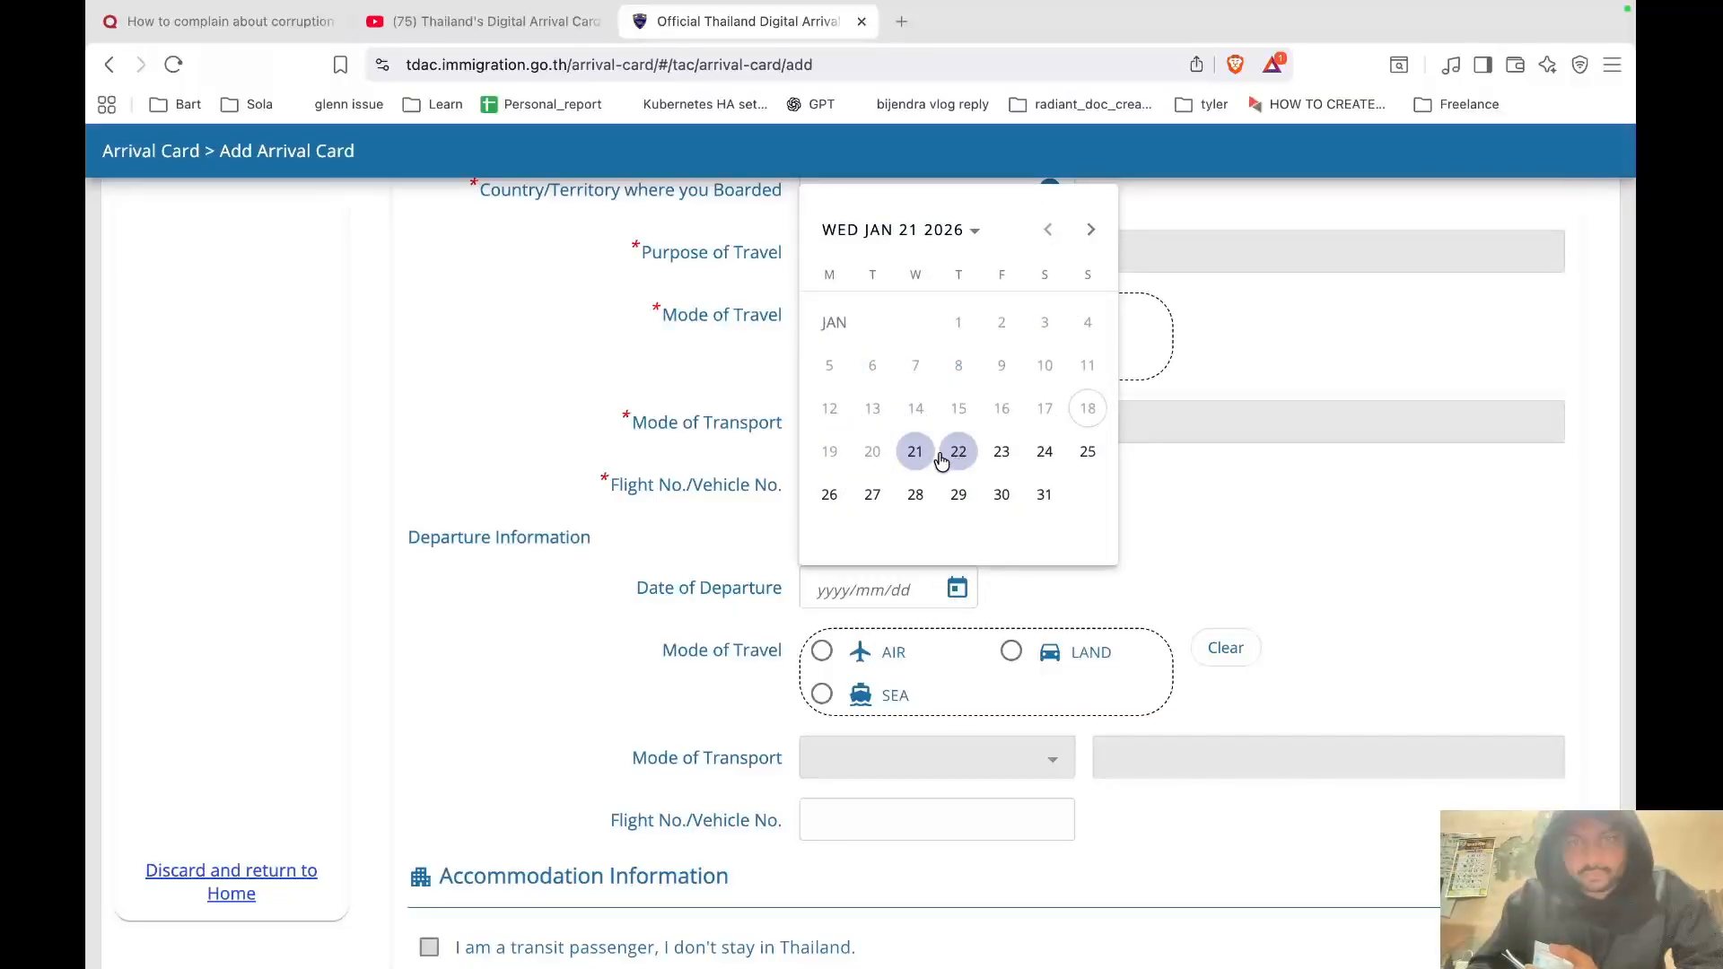
pyautogui.click(1165, 499)
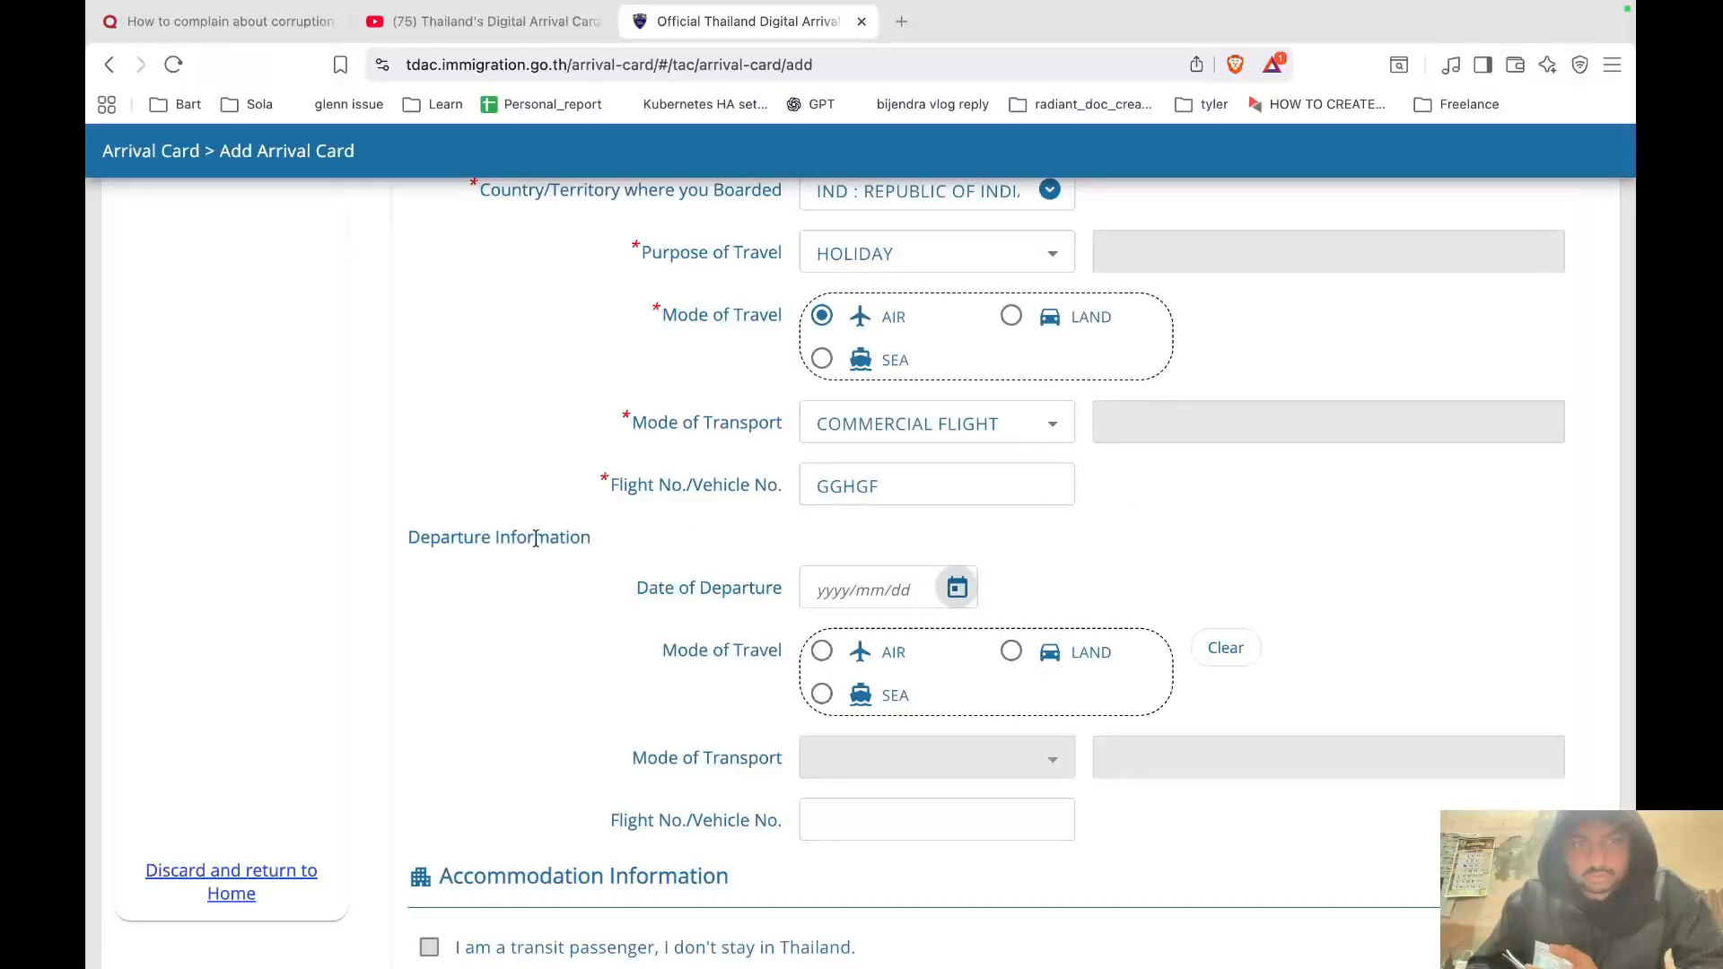
# Set departure on 2026/01/31 by AIR, COMMERCIAL FLIGHT, flight number YGJHGY.
pyautogui.scroll(2, 773, 535)
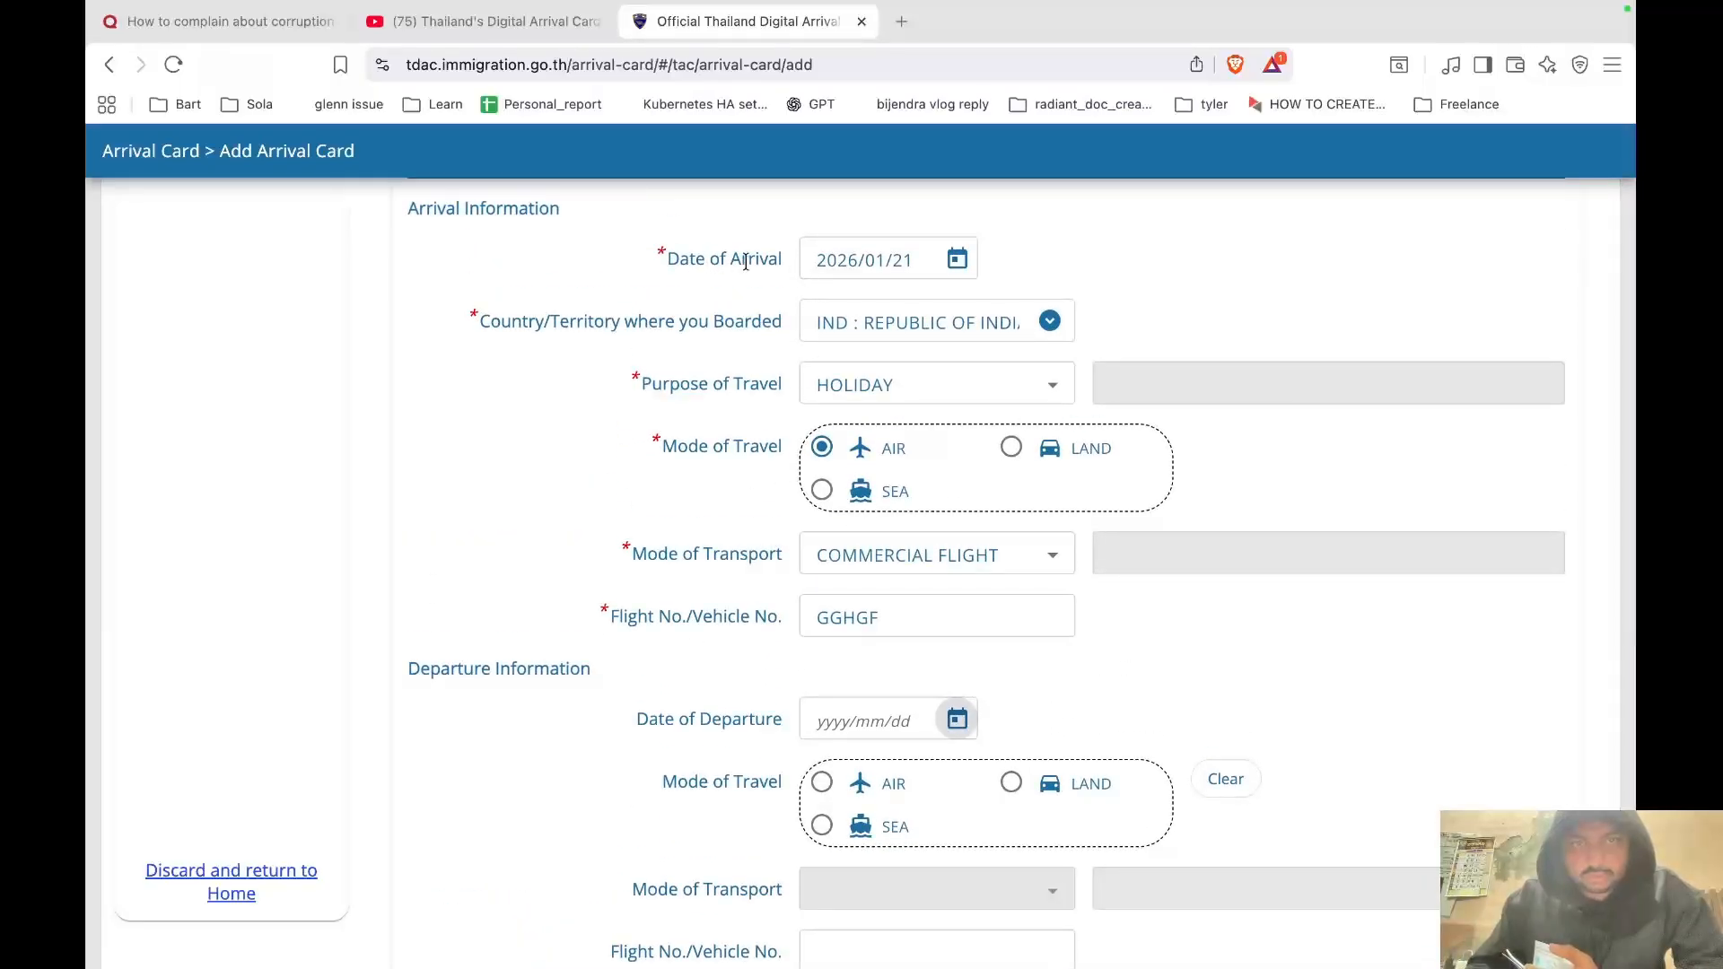
pyautogui.scroll(-3, 601, 579)
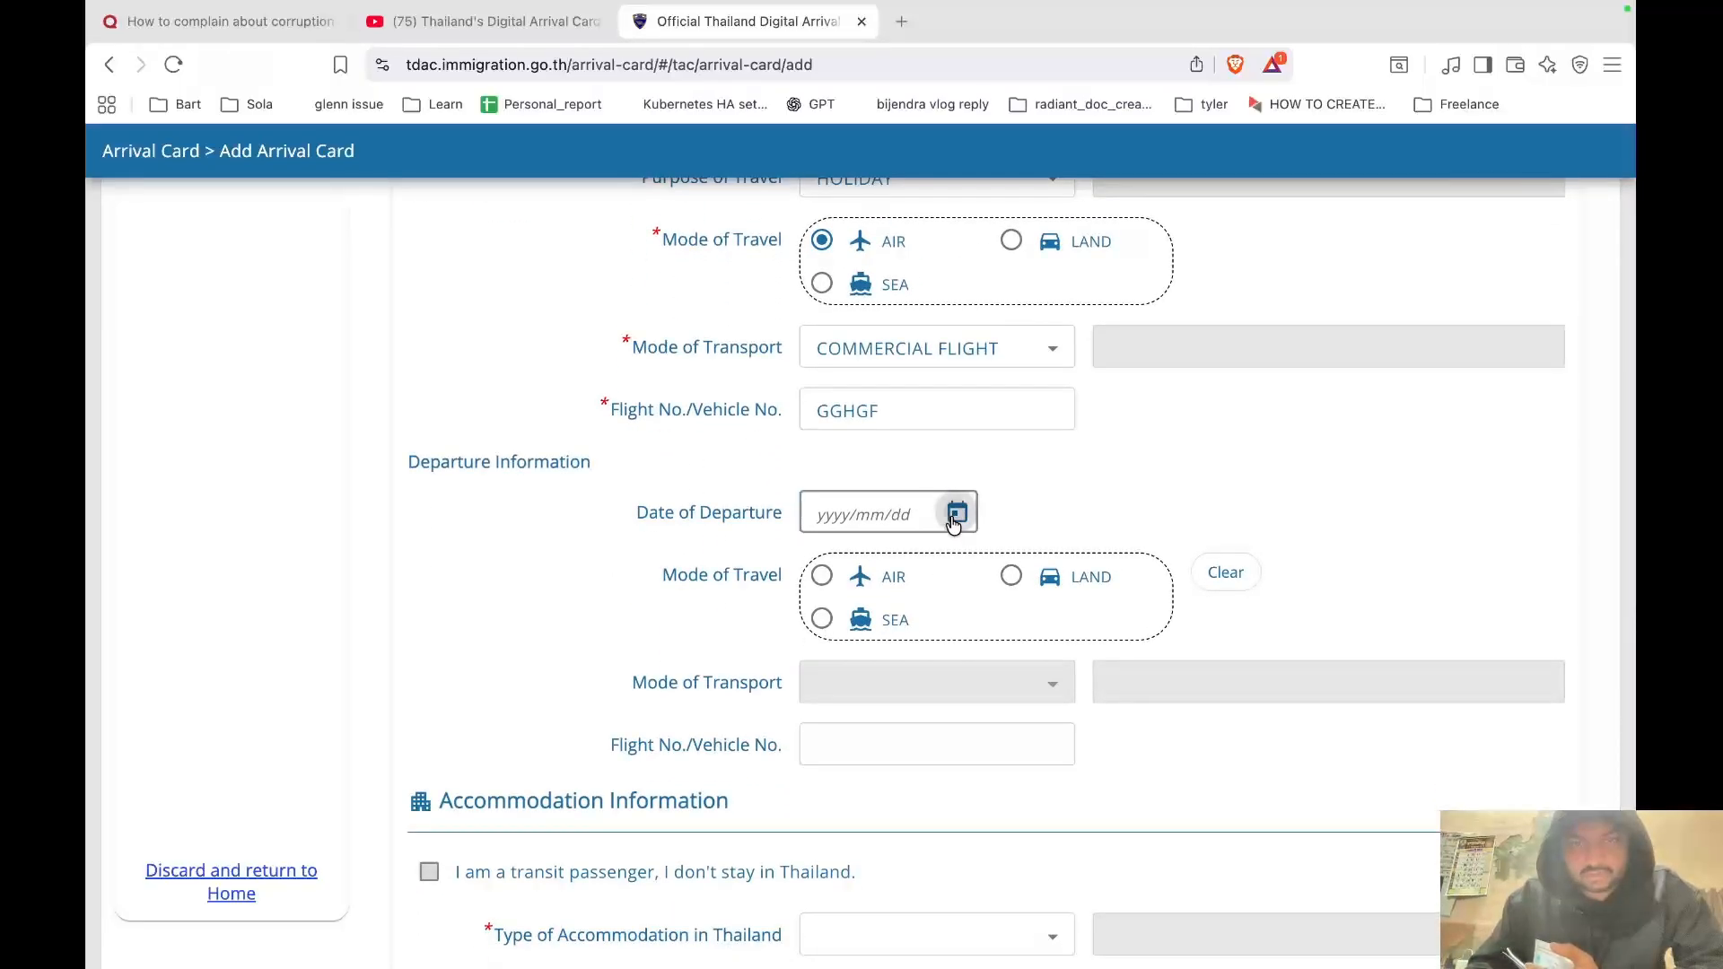
pyautogui.click(957, 512)
pyautogui.click(1044, 843)
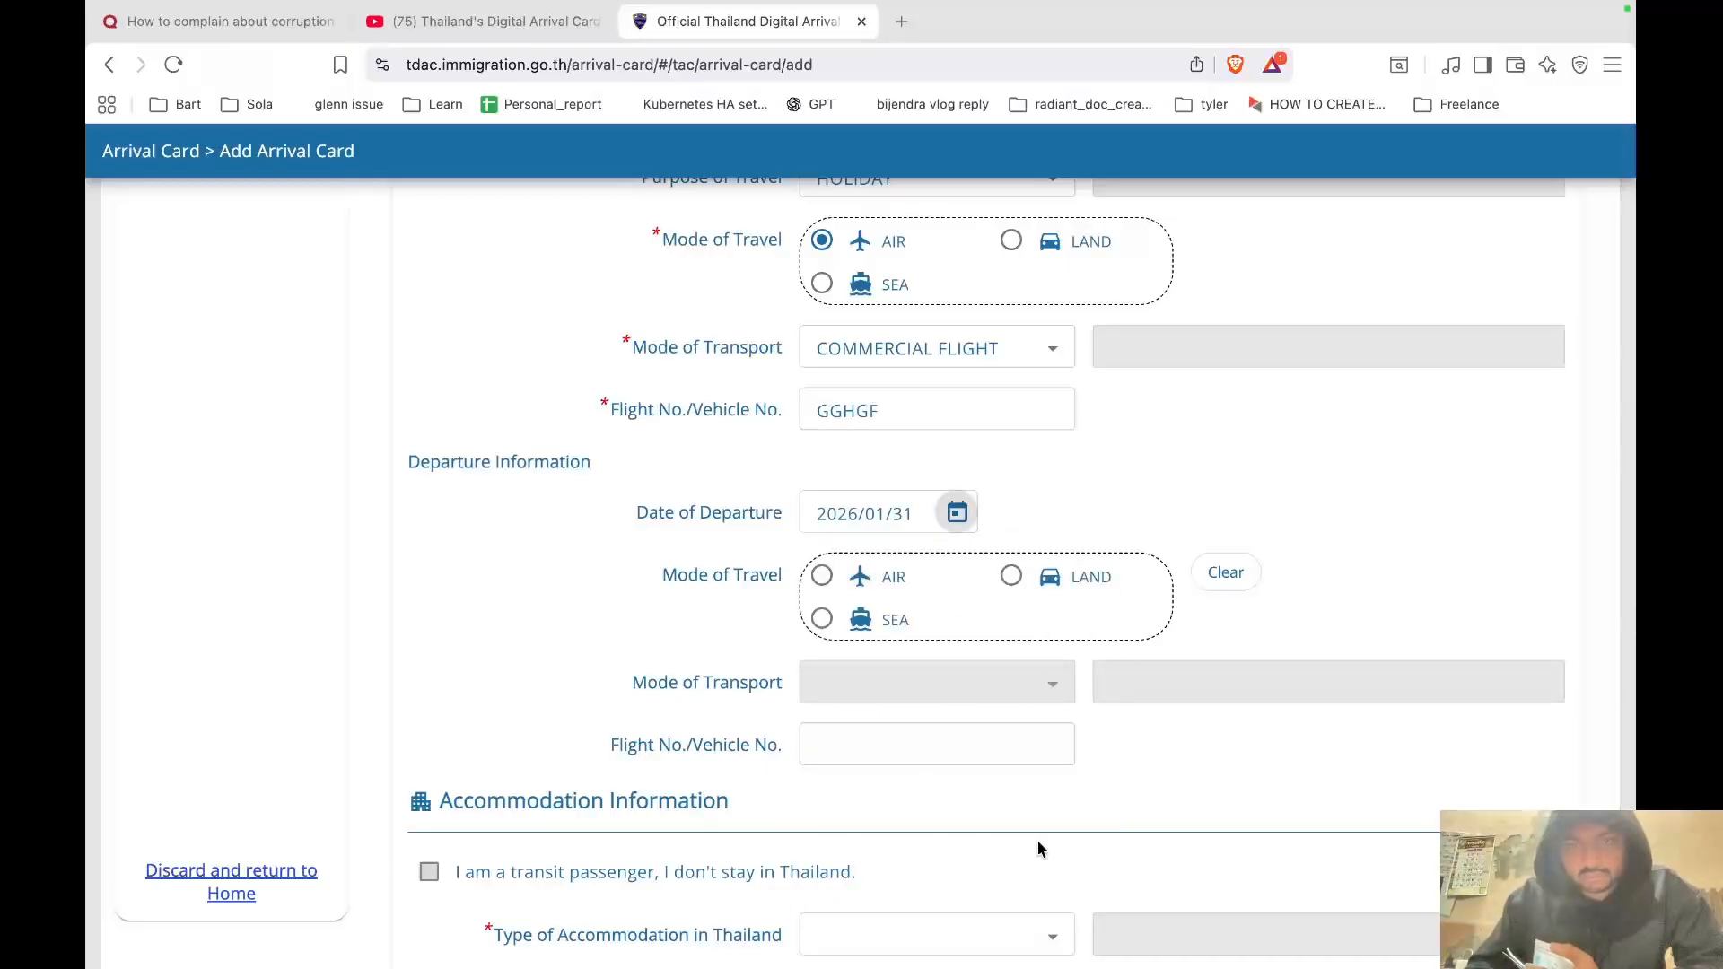
pyautogui.scroll(-2, 1154, 662)
pyautogui.click(814, 431)
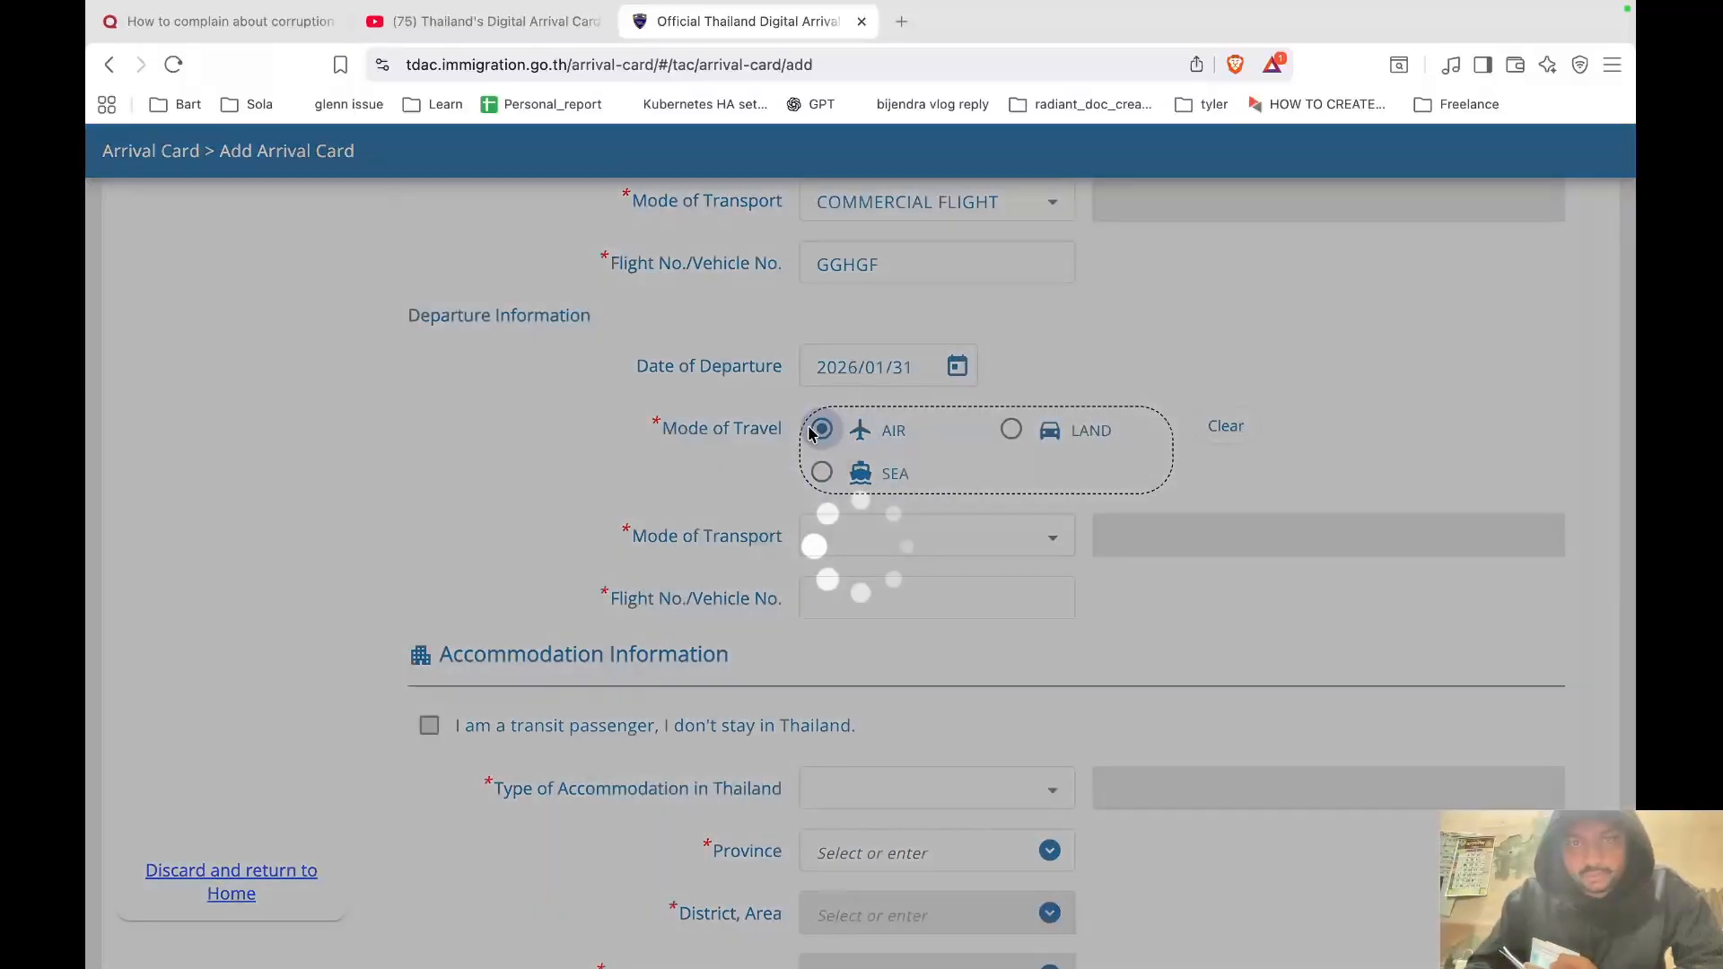
pyautogui.click(1041, 538)
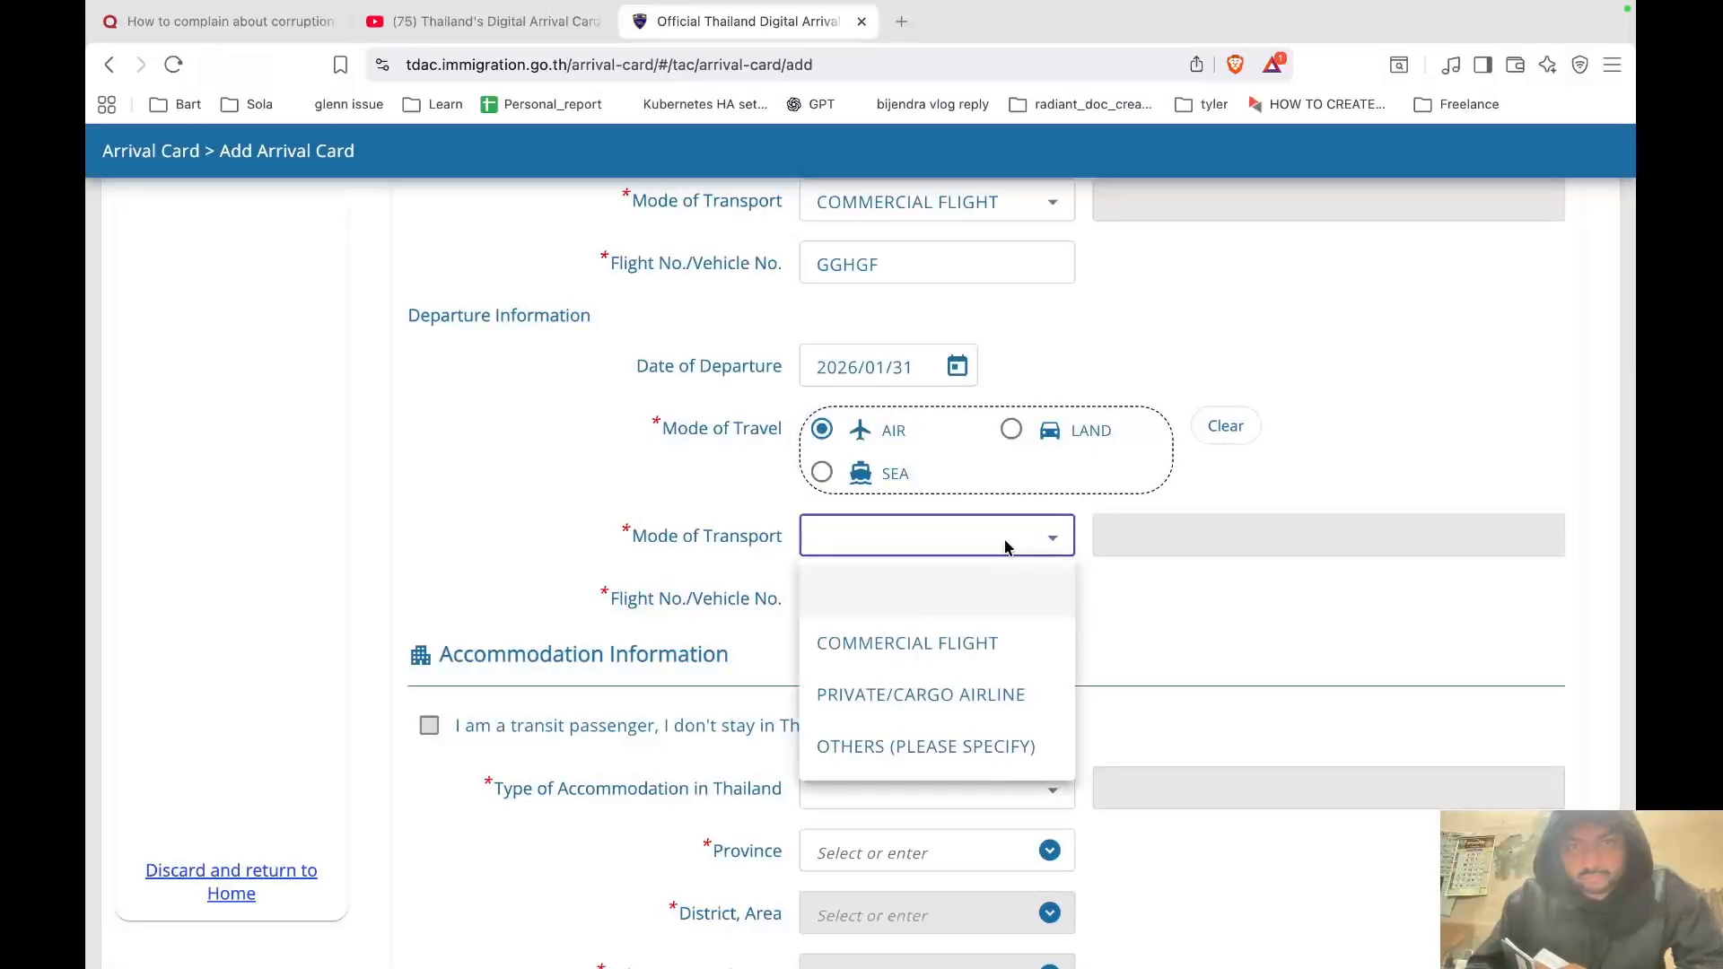
pyautogui.click(968, 652)
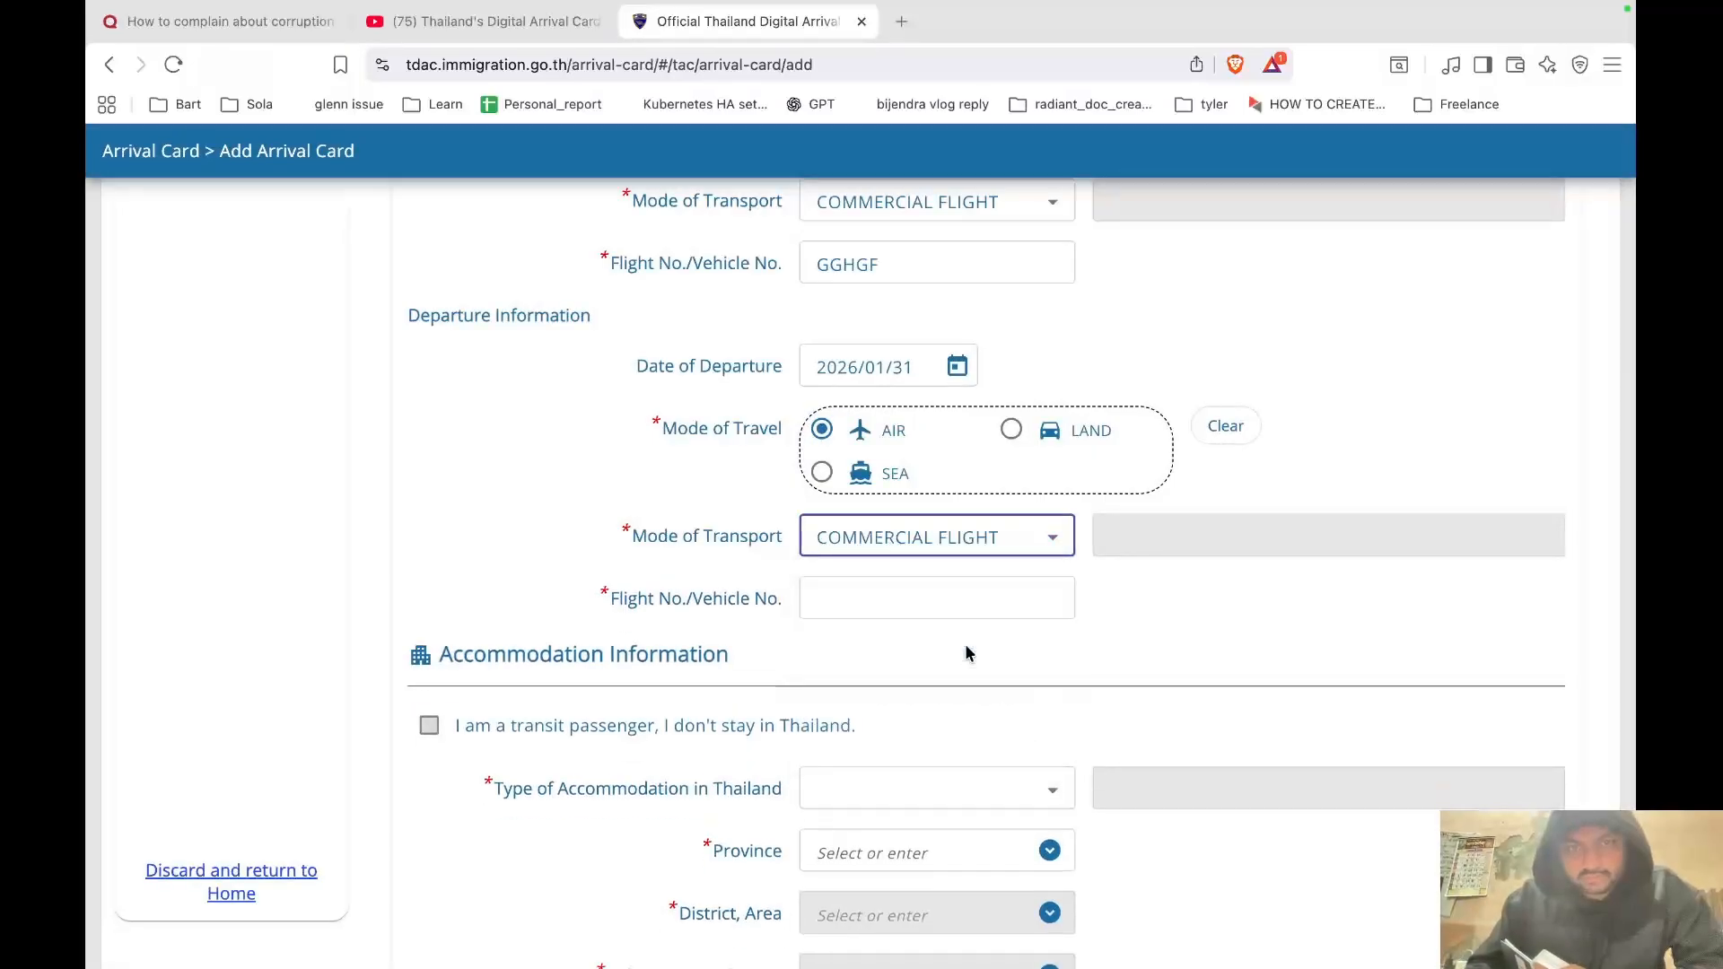
pyautogui.scroll(-3, 965, 652)
pyautogui.click(924, 366)
pyautogui.write('YGJHGY')
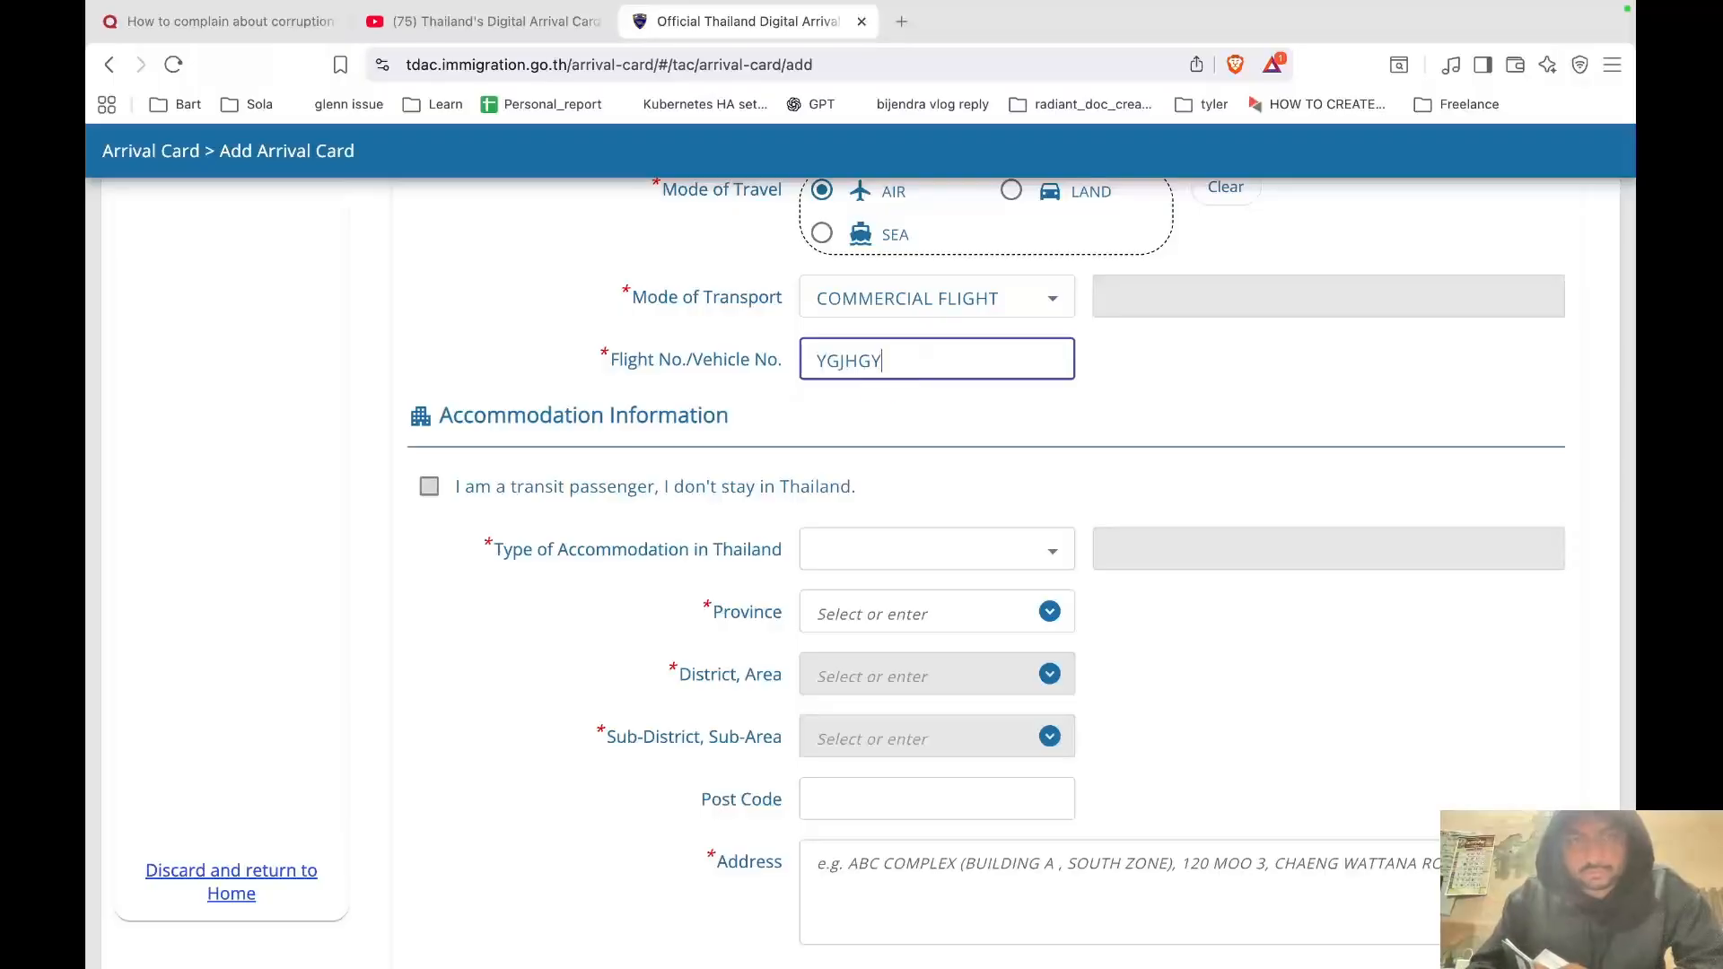
pyautogui.scroll(-2, 685, 368)
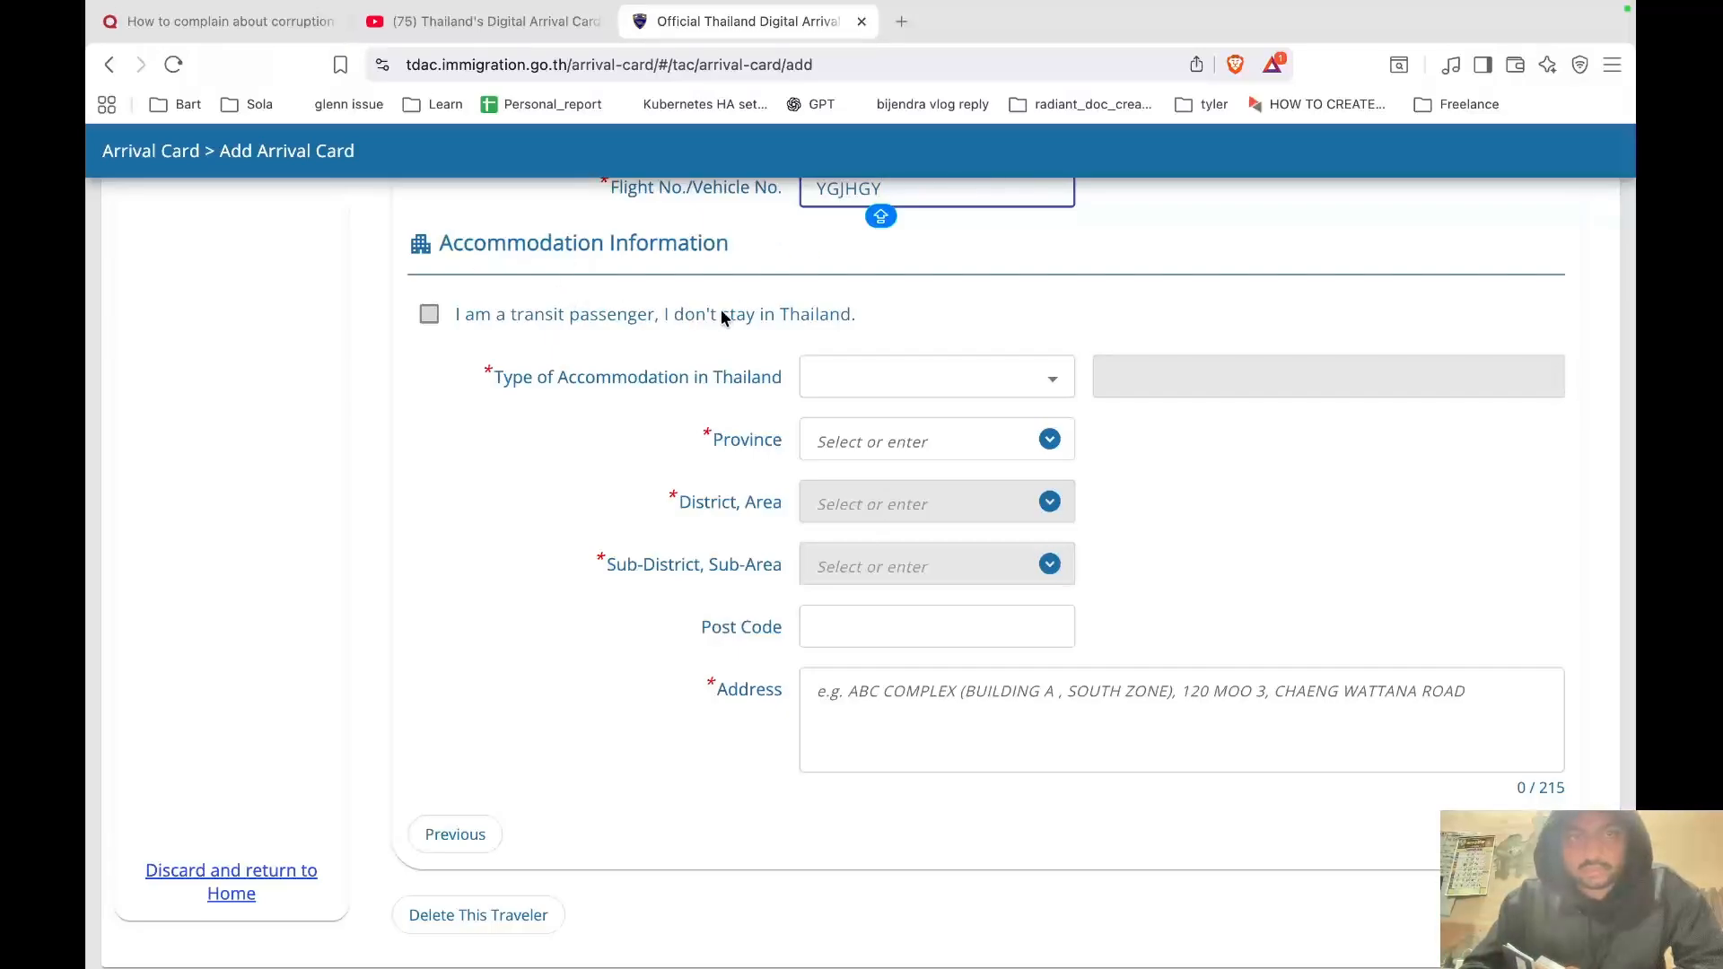
# Choose accommodation type HOTEL in BANGKOK, BANG KAPI, HUA MAK.
pyautogui.click(941, 384)
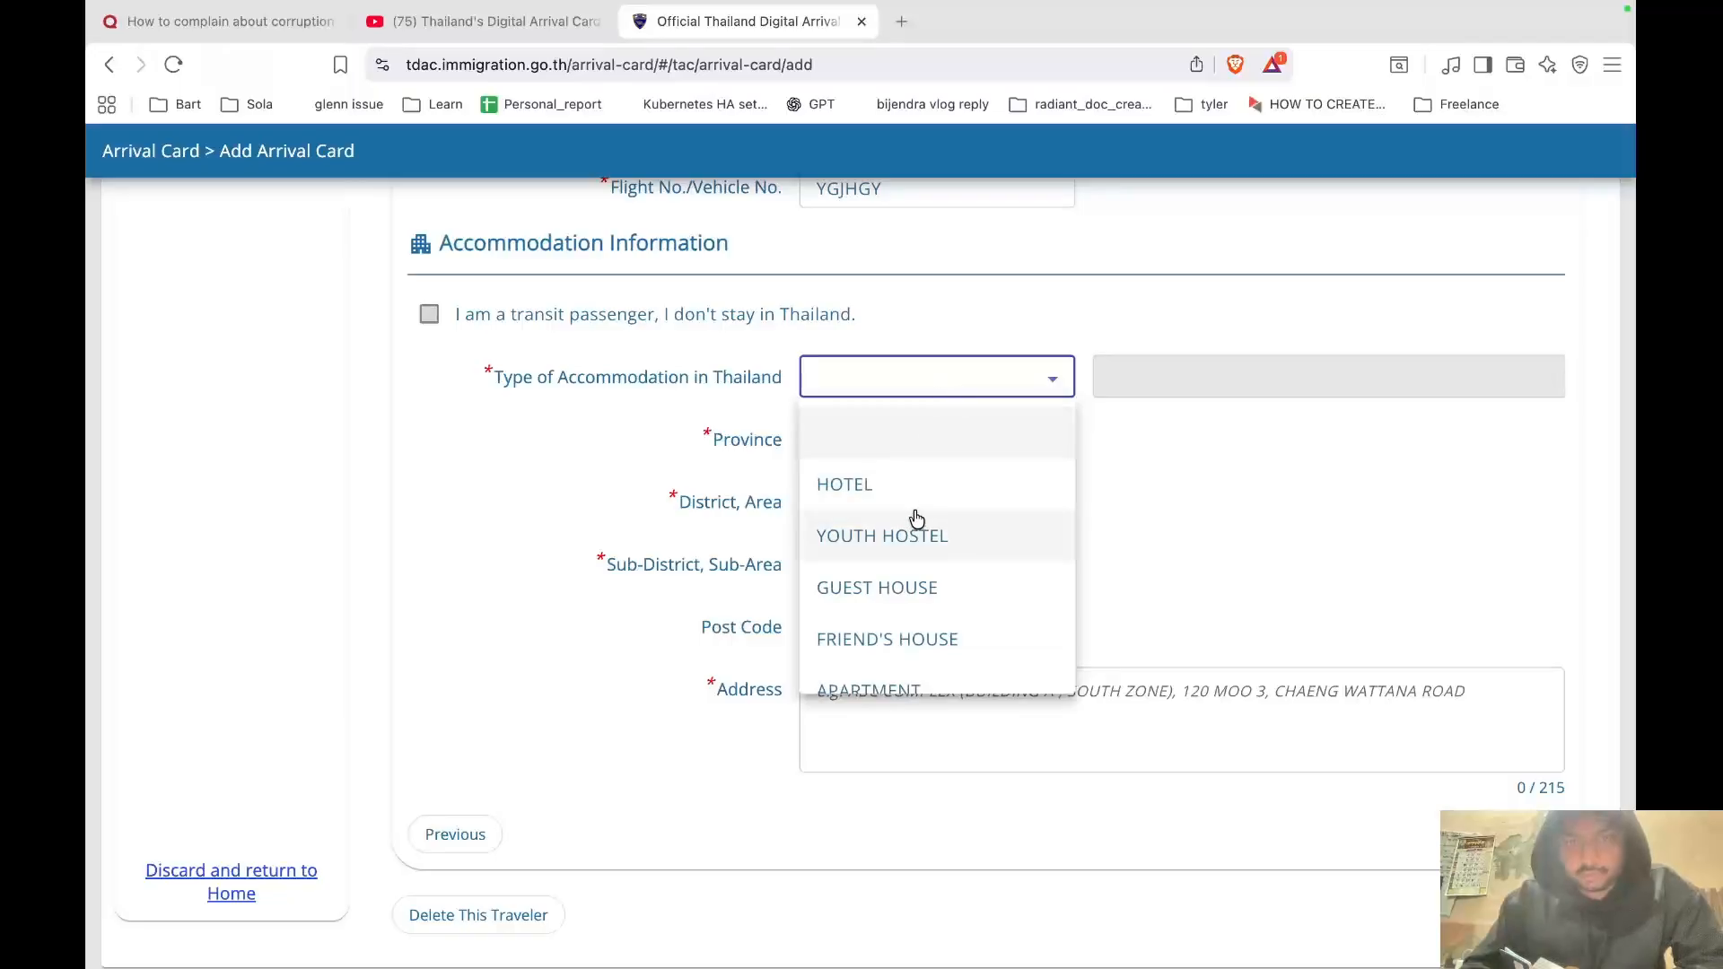
pyautogui.click(906, 484)
pyautogui.scroll(-1, 946, 489)
pyautogui.click(1051, 440)
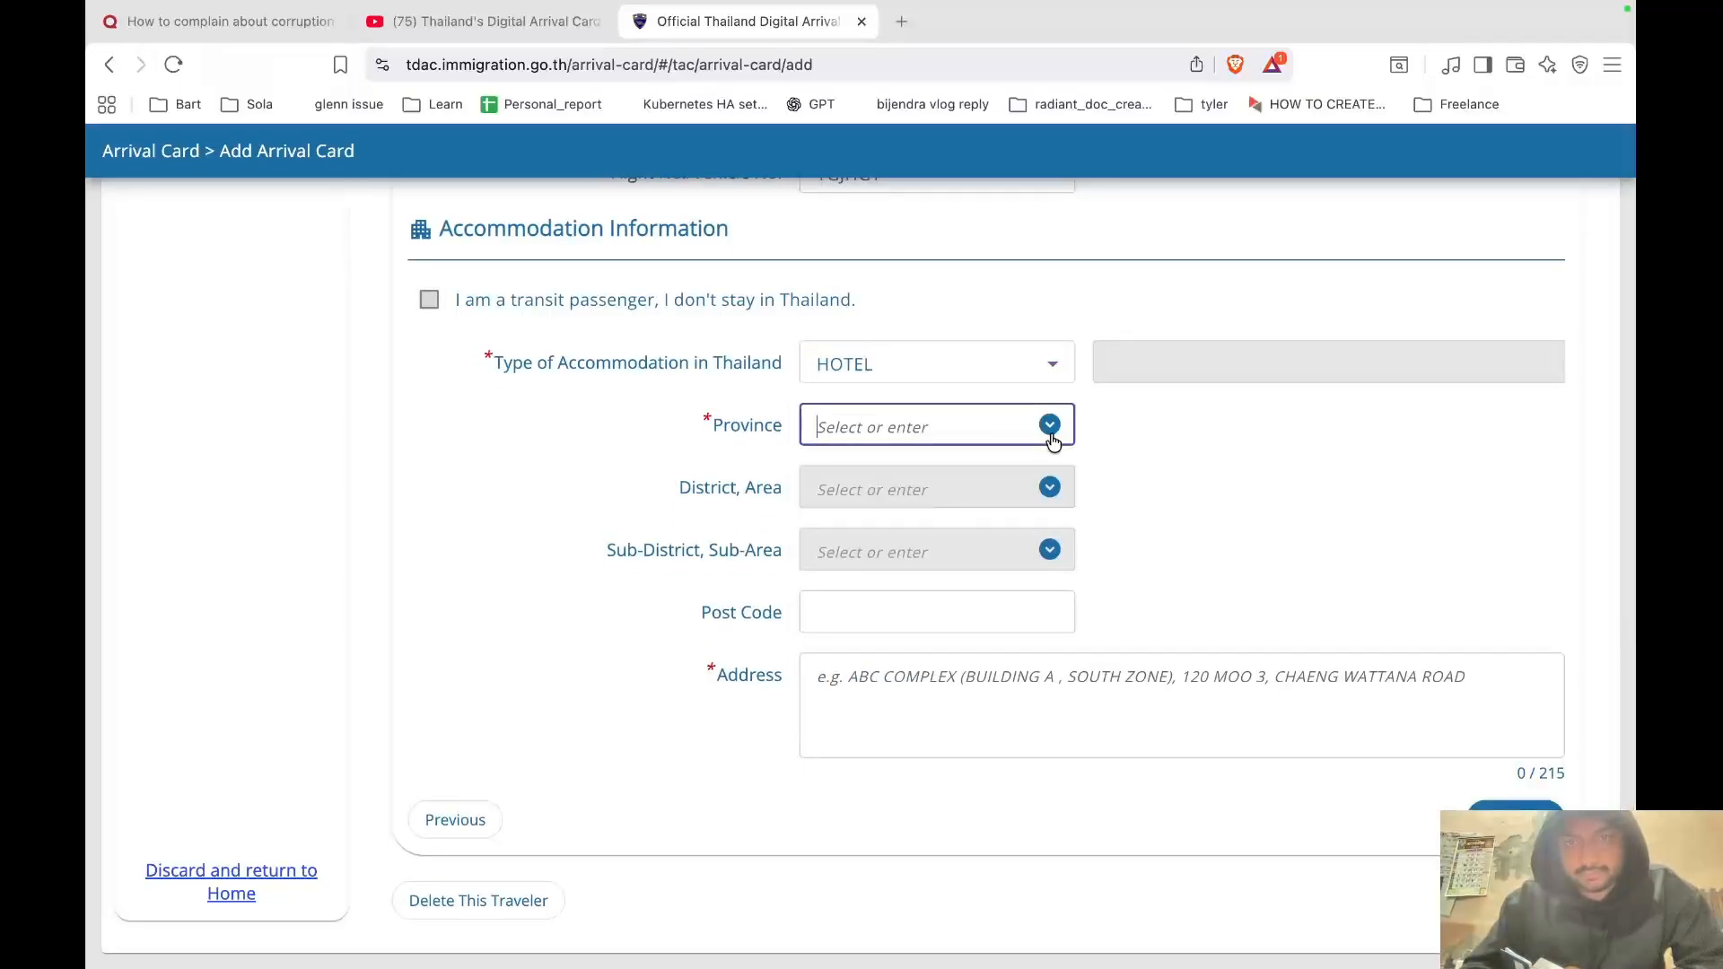
pyautogui.click(1050, 438)
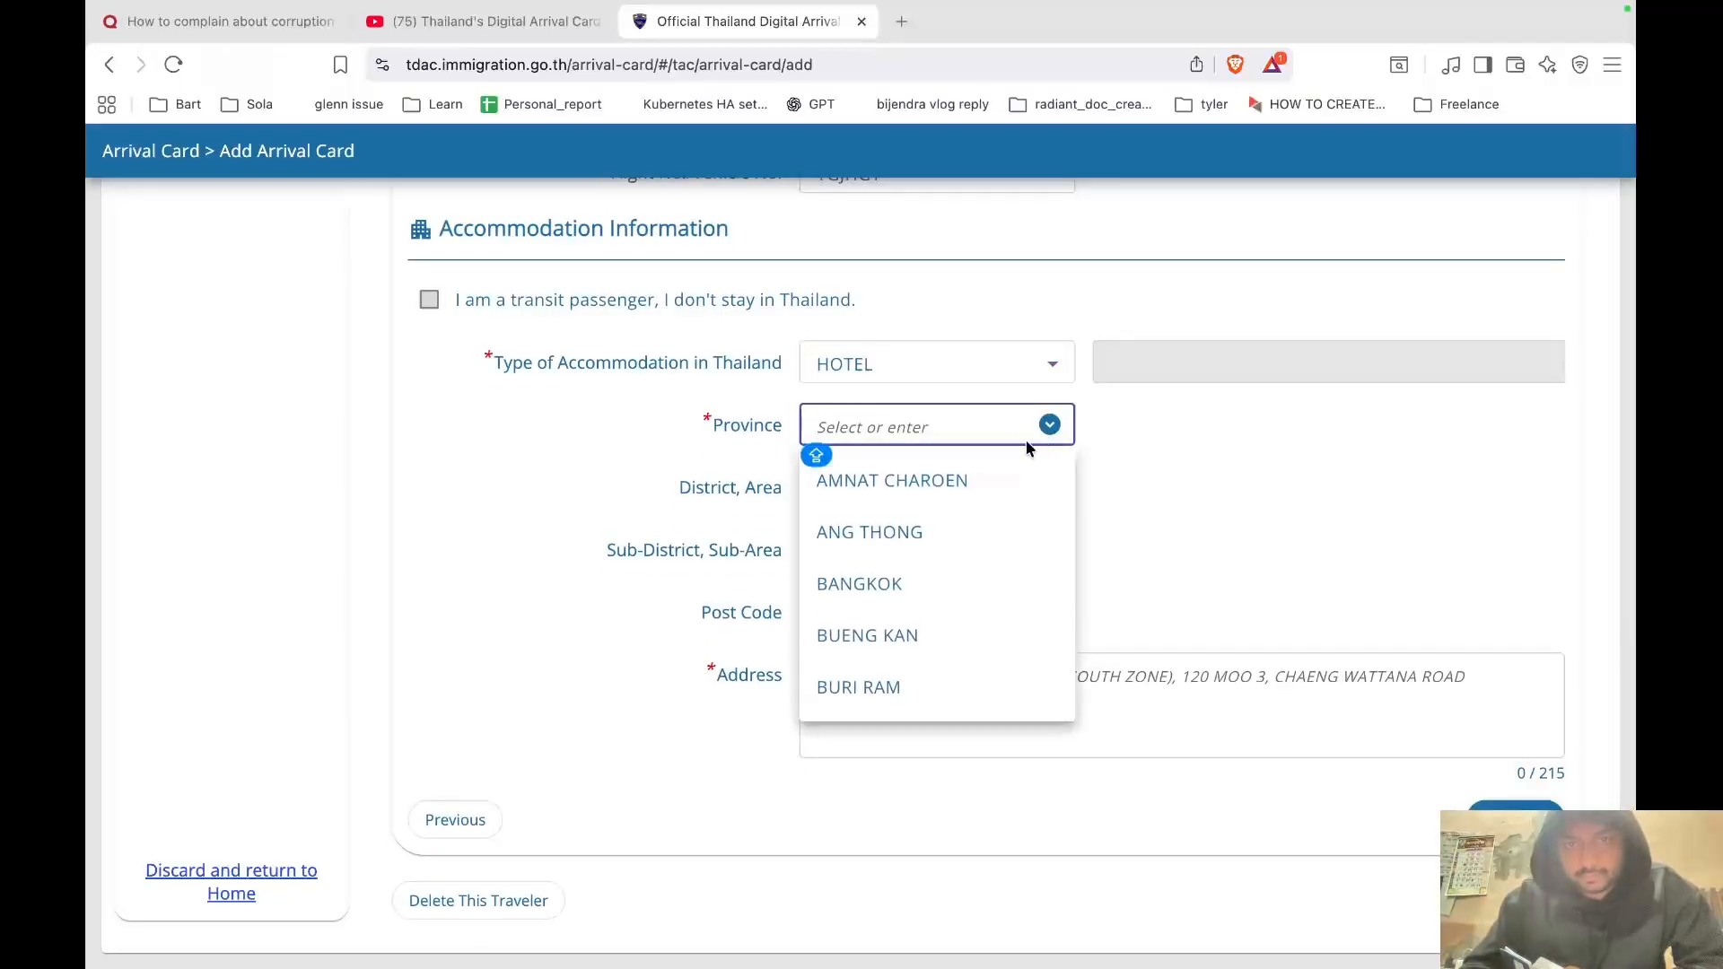
pyautogui.click(927, 584)
pyautogui.click(1041, 492)
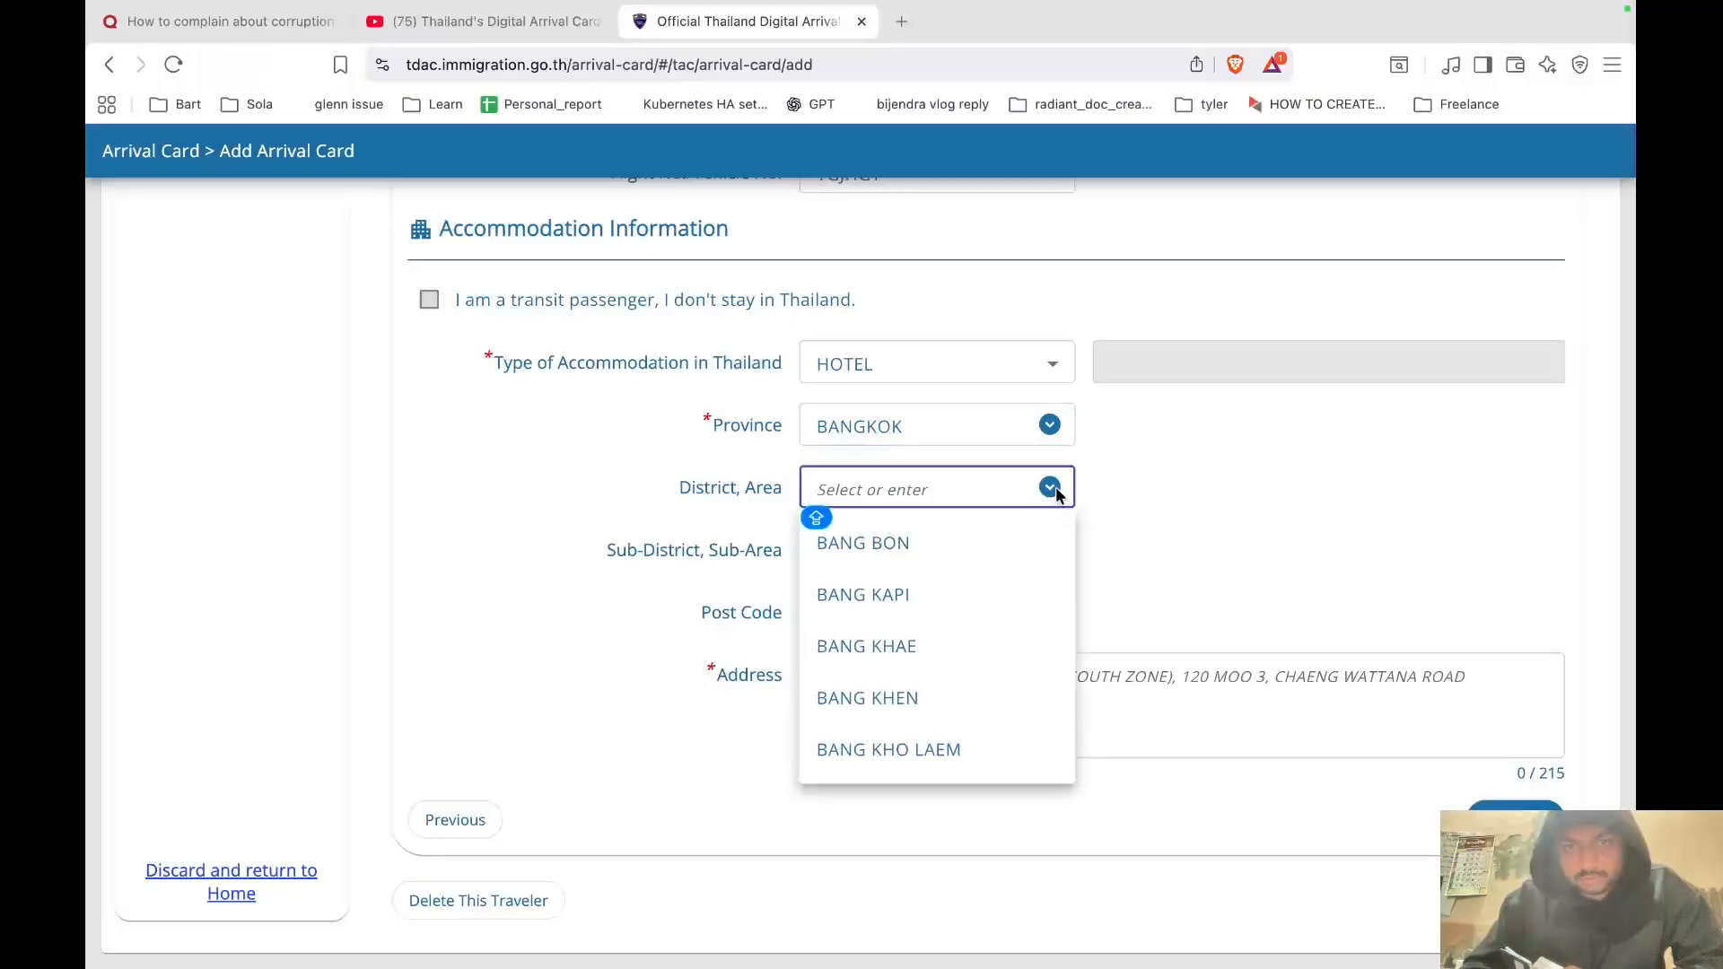
pyautogui.click(915, 596)
pyautogui.click(1048, 550)
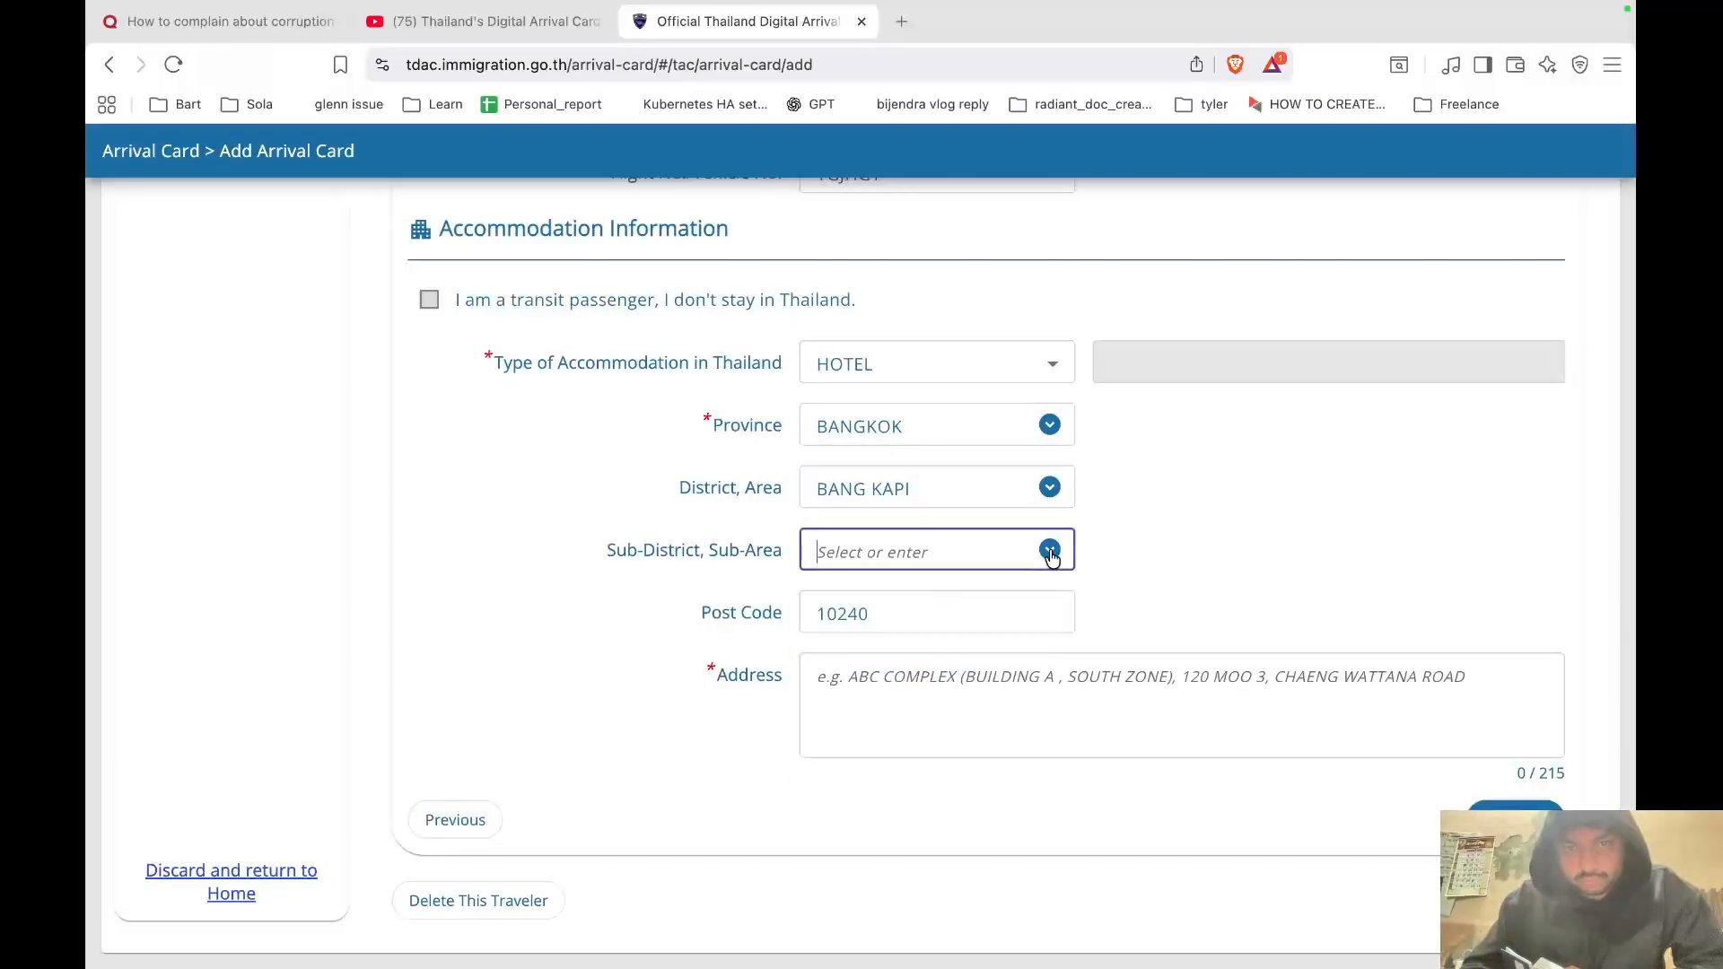
pyautogui.click(944, 608)
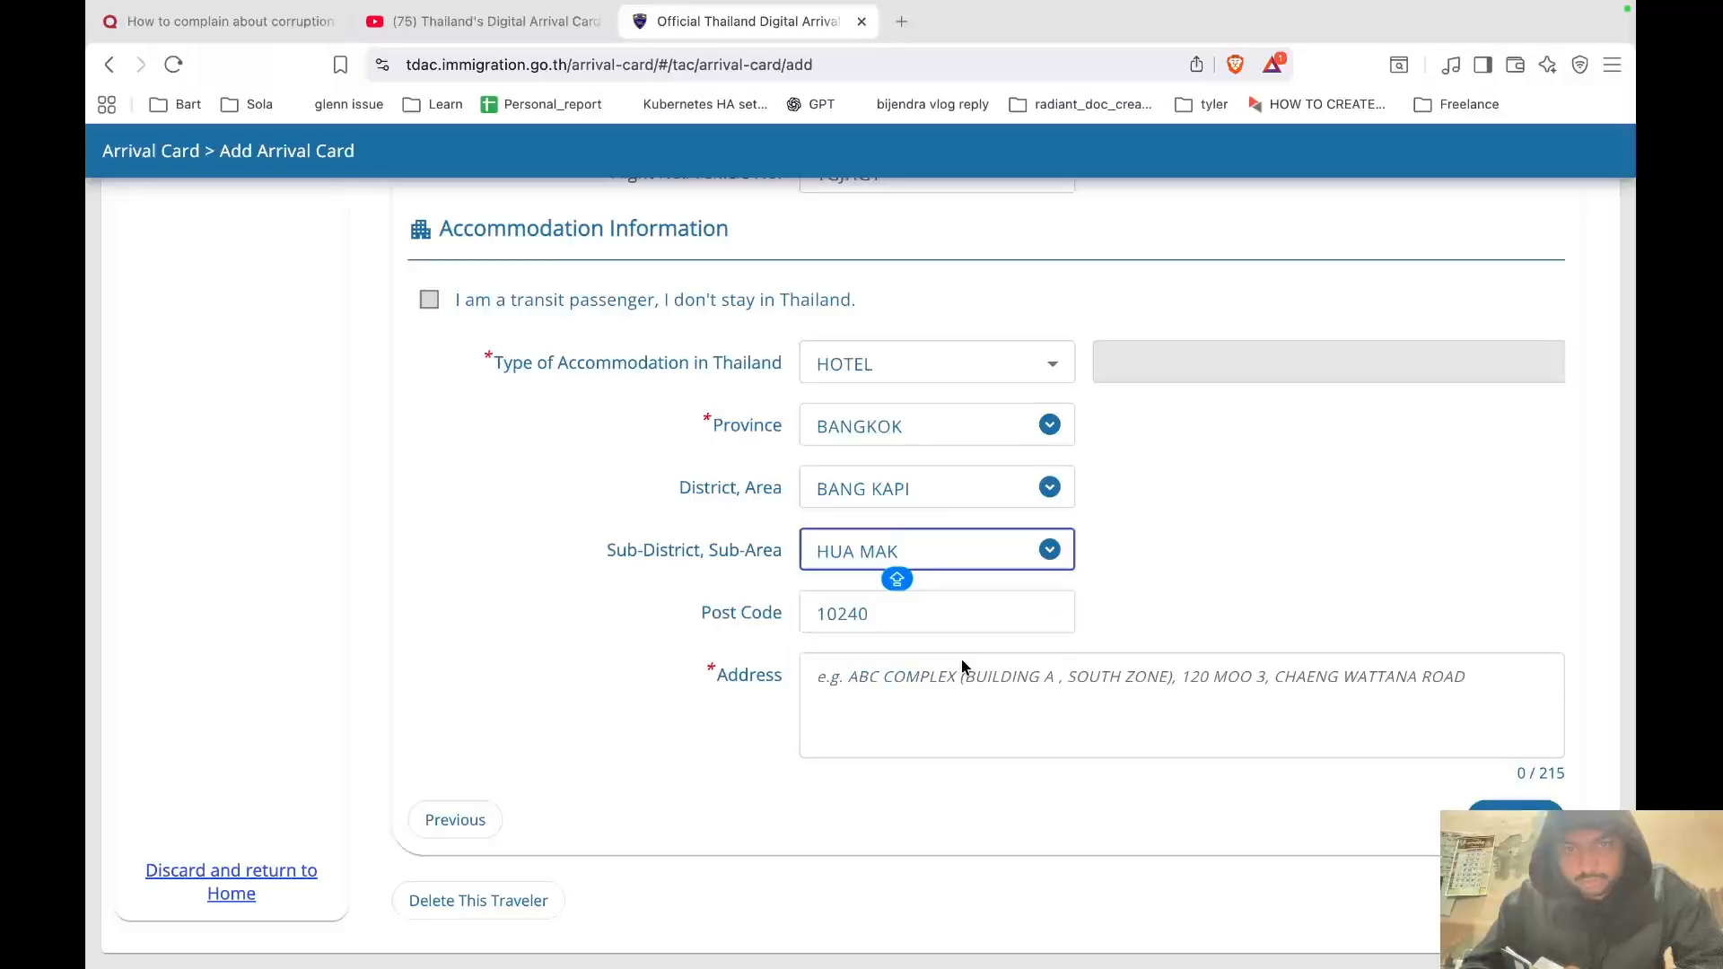
# Enter XYZ as the accommodation address and go on to Health Declaration.
pyautogui.click(943, 703)
pyautogui.write('XY')
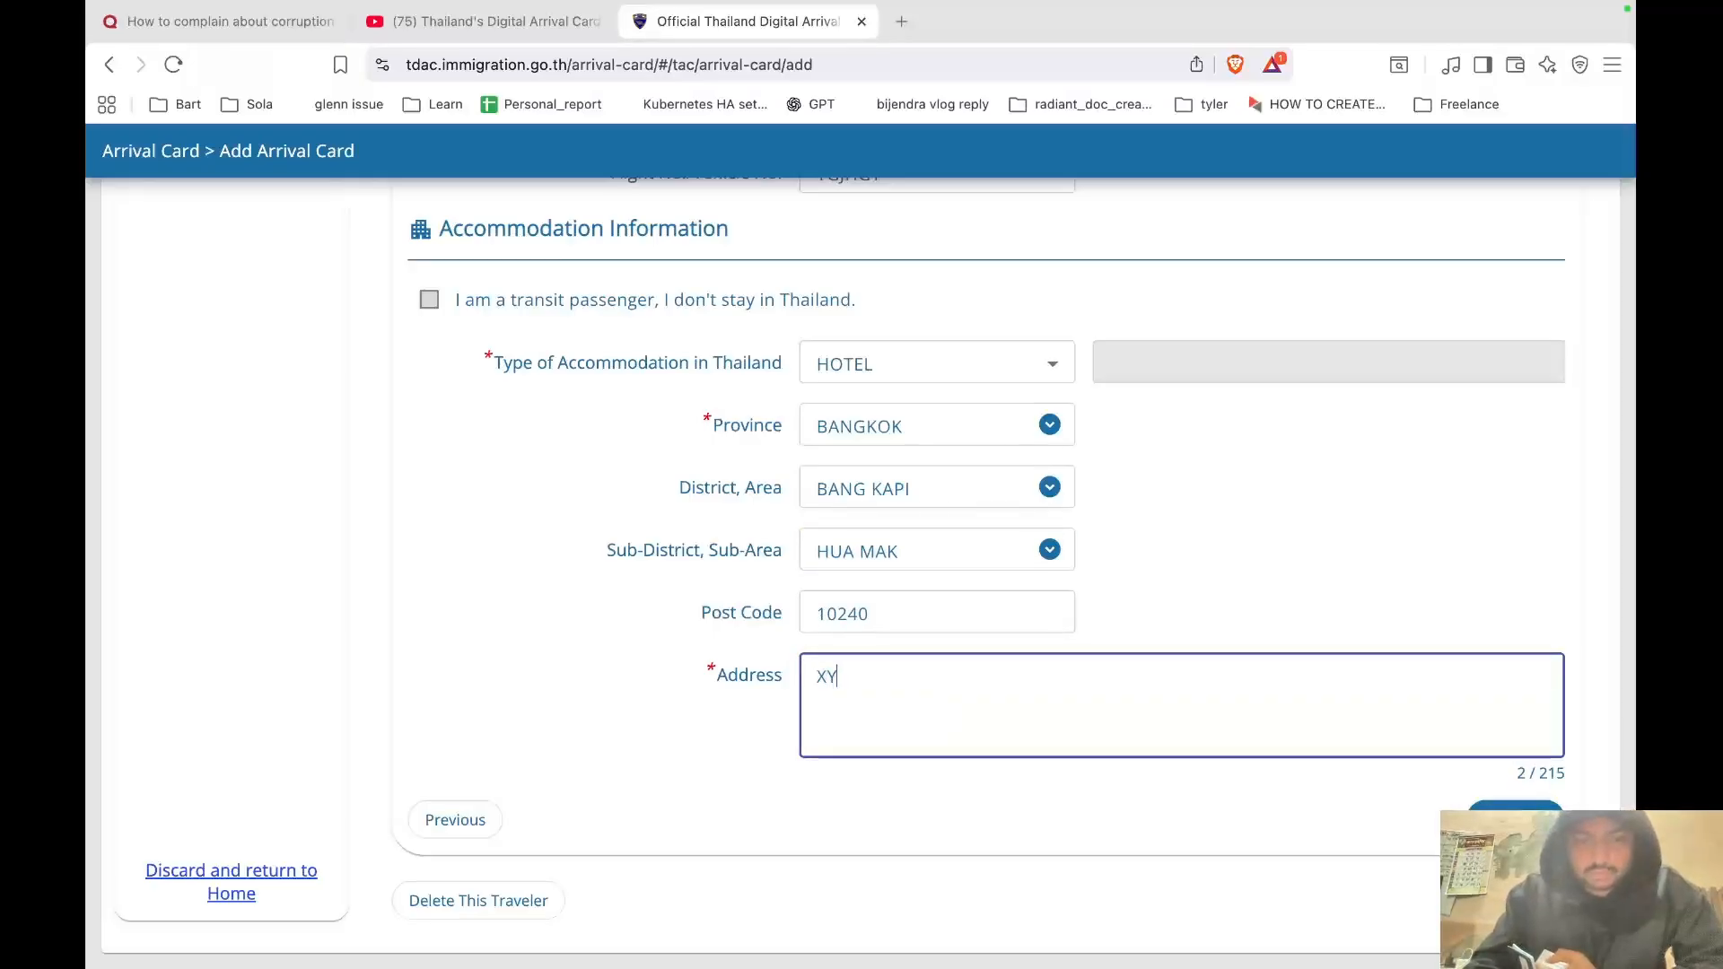
pyautogui.write('Z')
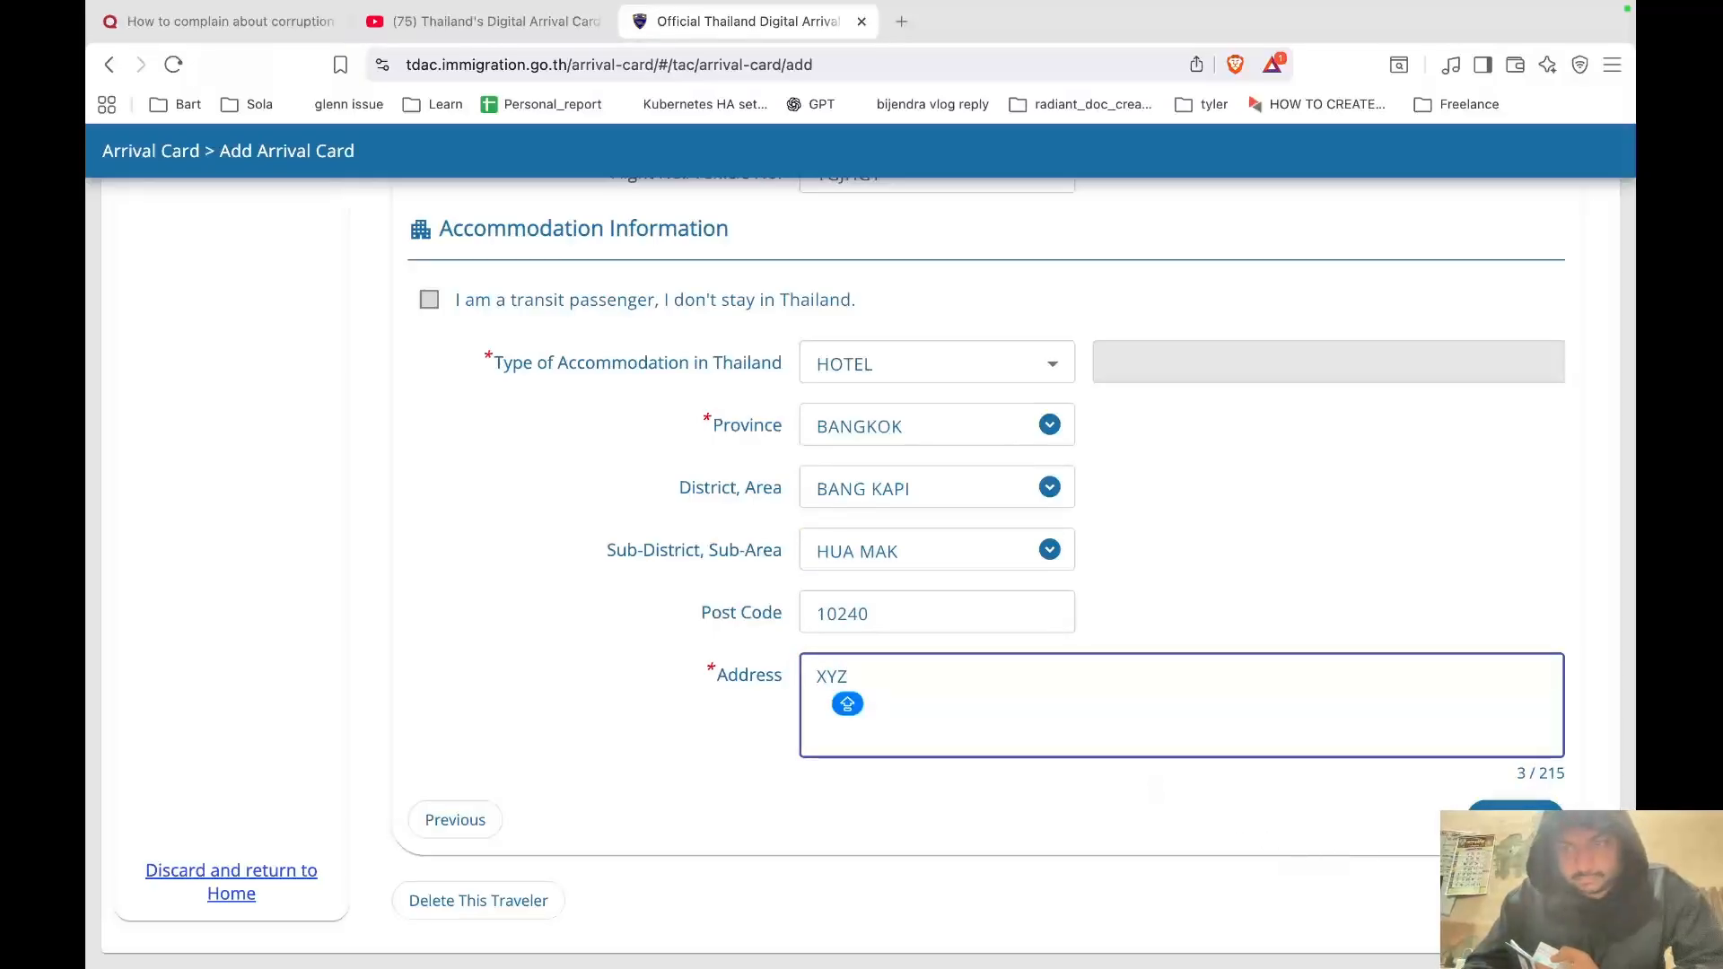
pyautogui.click(1515, 819)
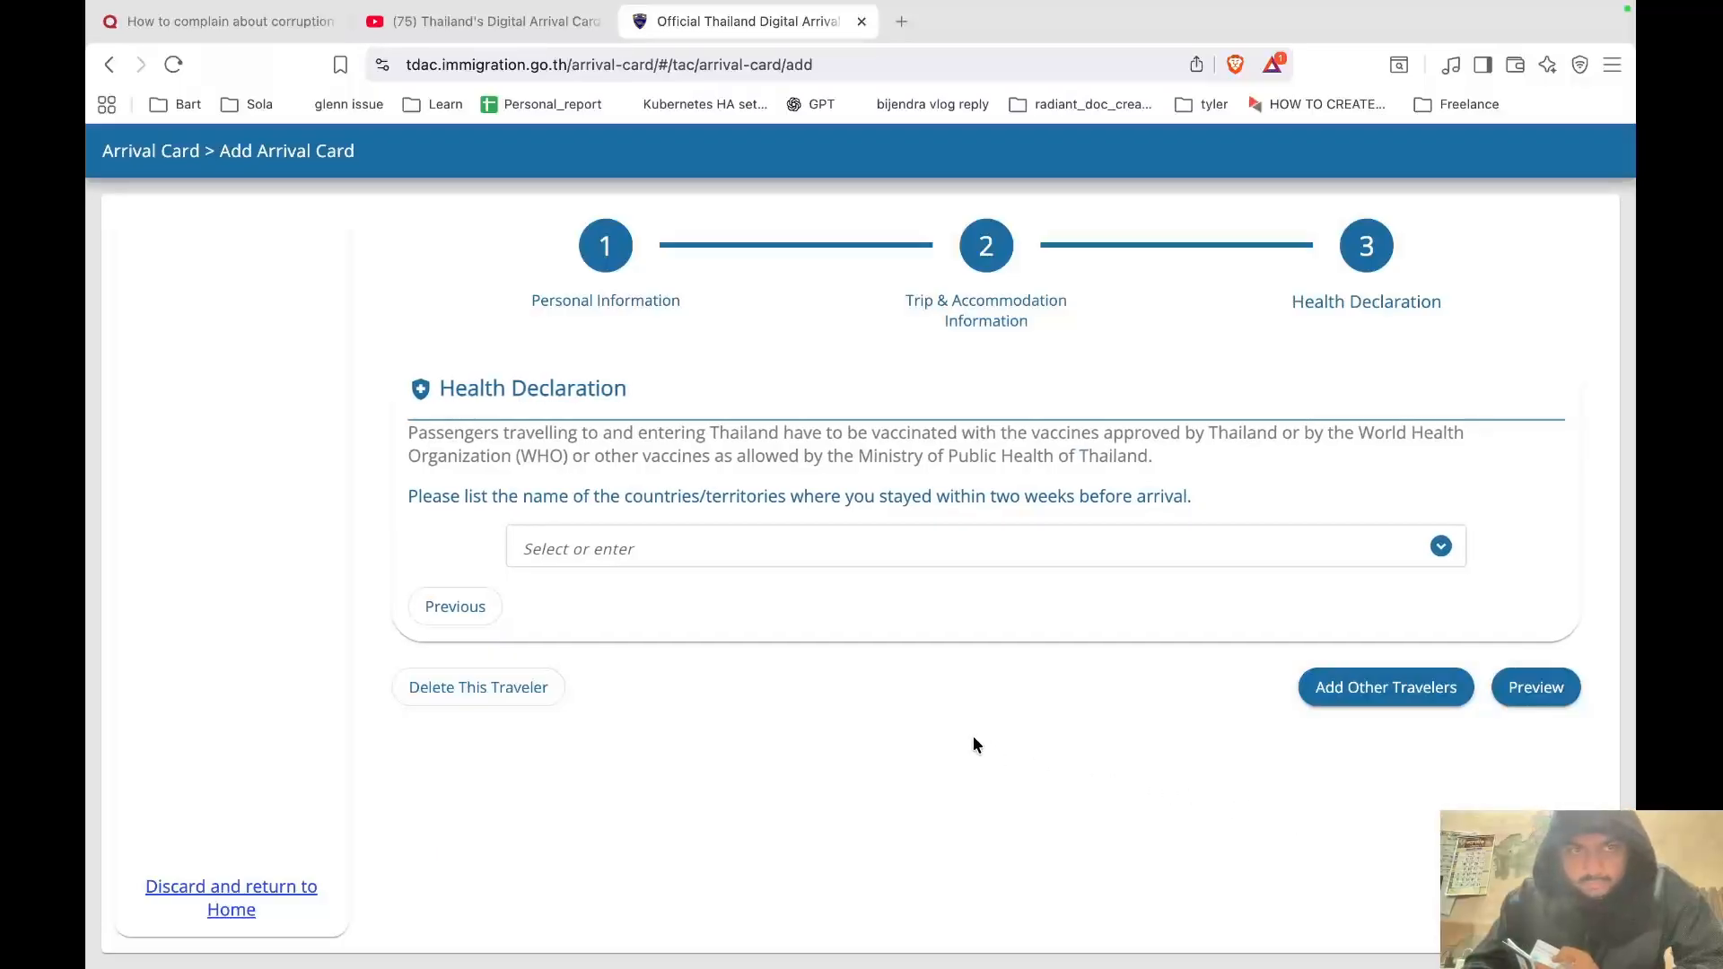
# Add IND : REPUBLIC OF INDIA as the country stayed in before arrival.
pyautogui.click(716, 557)
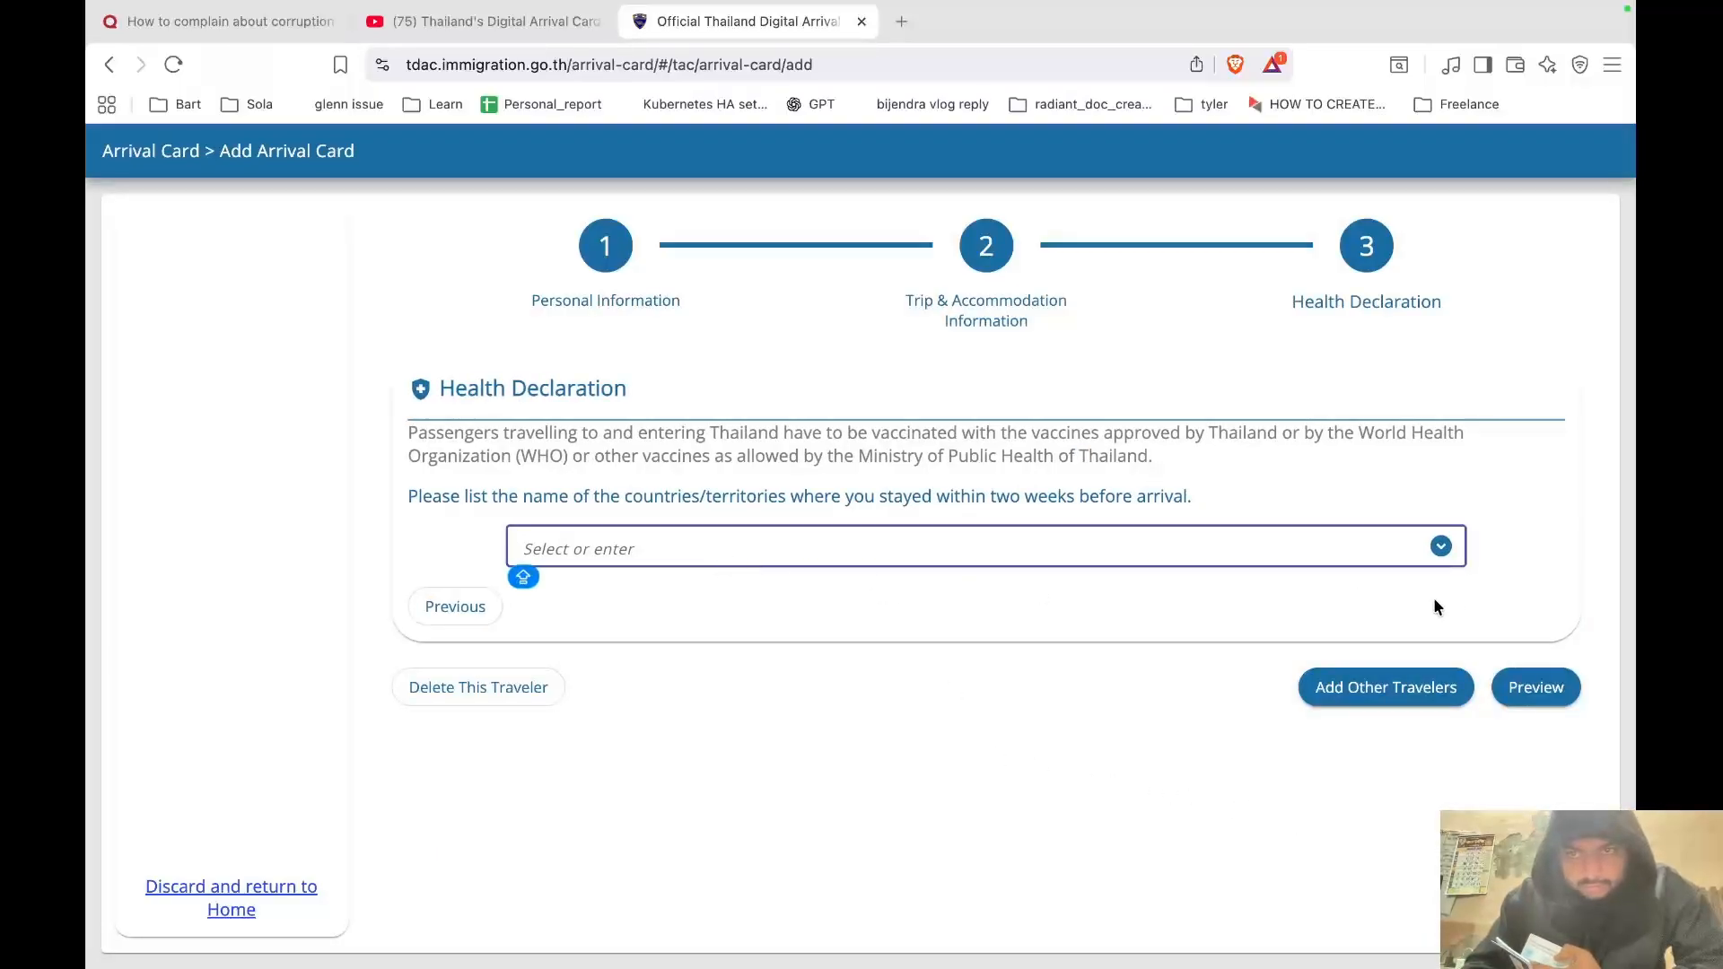
pyautogui.click(1441, 549)
pyautogui.click(1442, 550)
pyautogui.click(1441, 549)
pyautogui.click(1442, 549)
pyautogui.click(1441, 550)
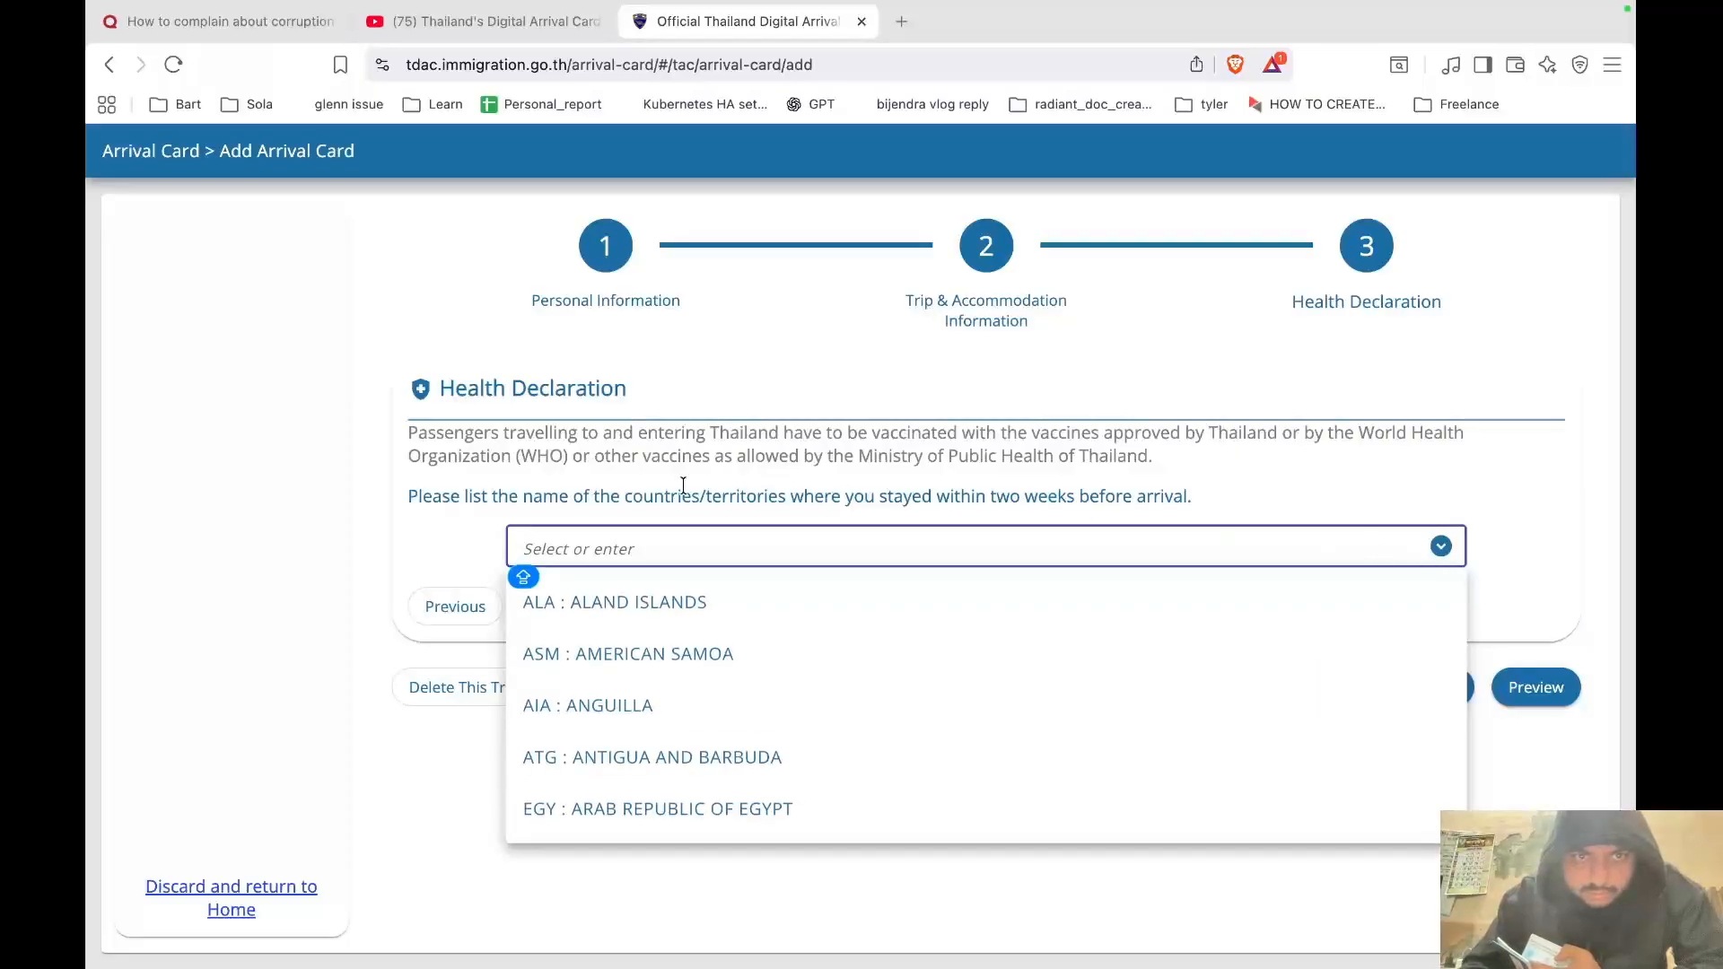
pyautogui.write('IND')
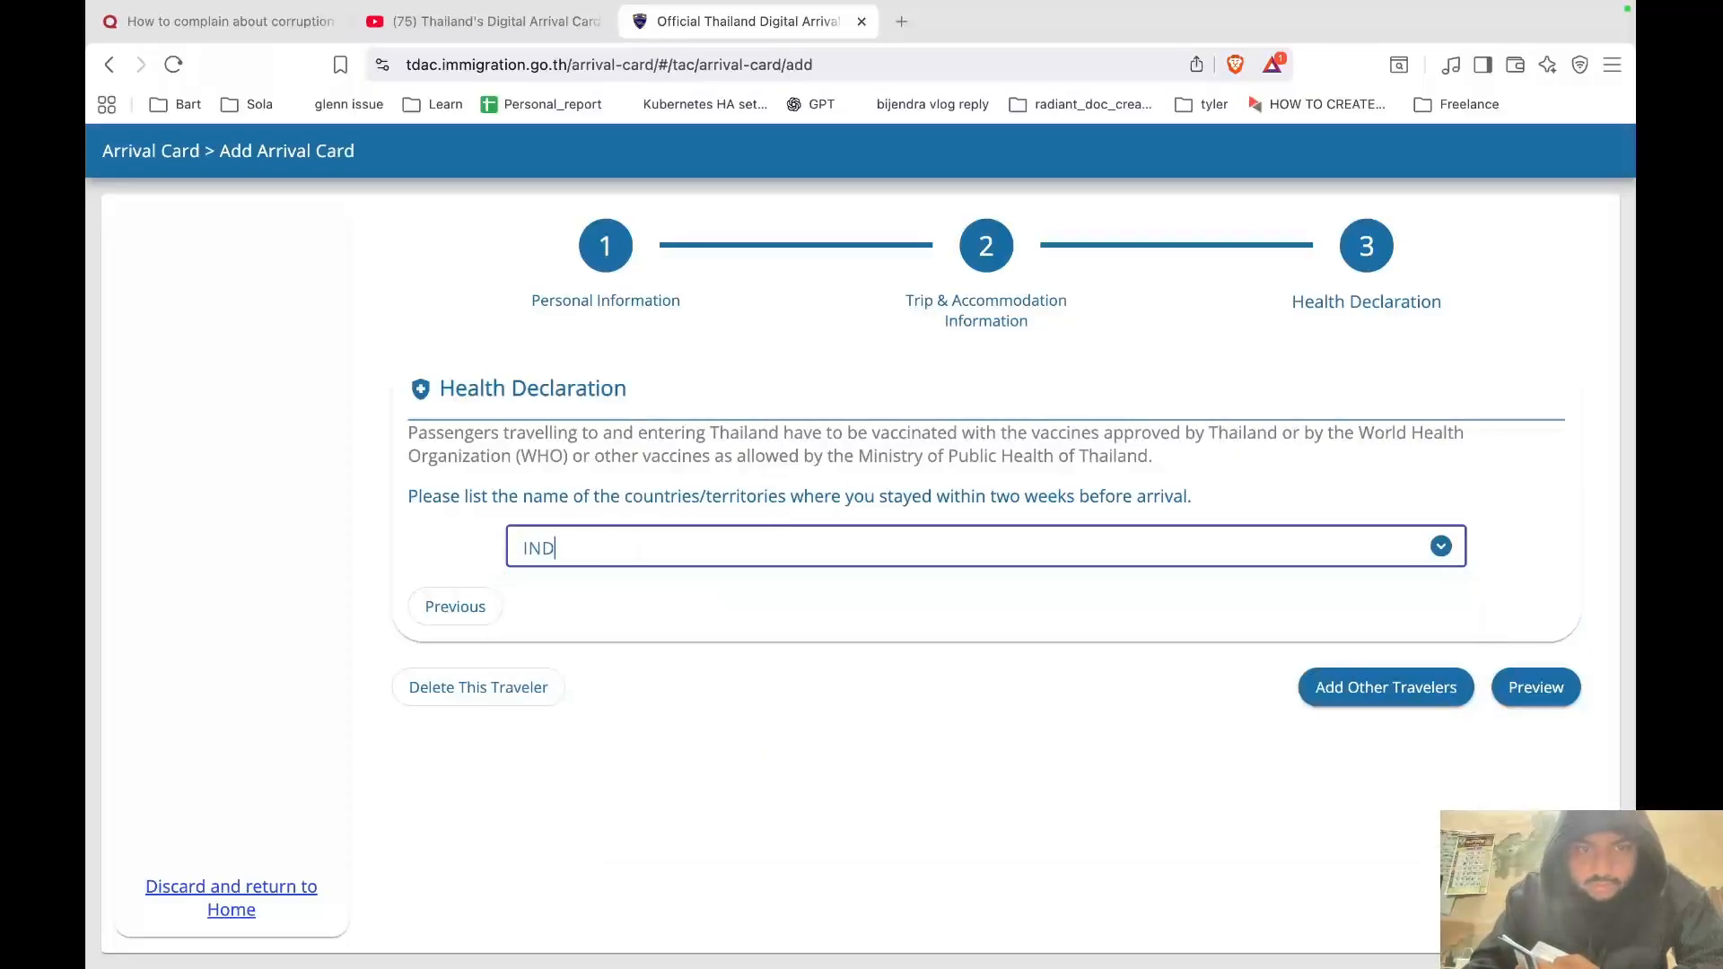
pyautogui.click(686, 705)
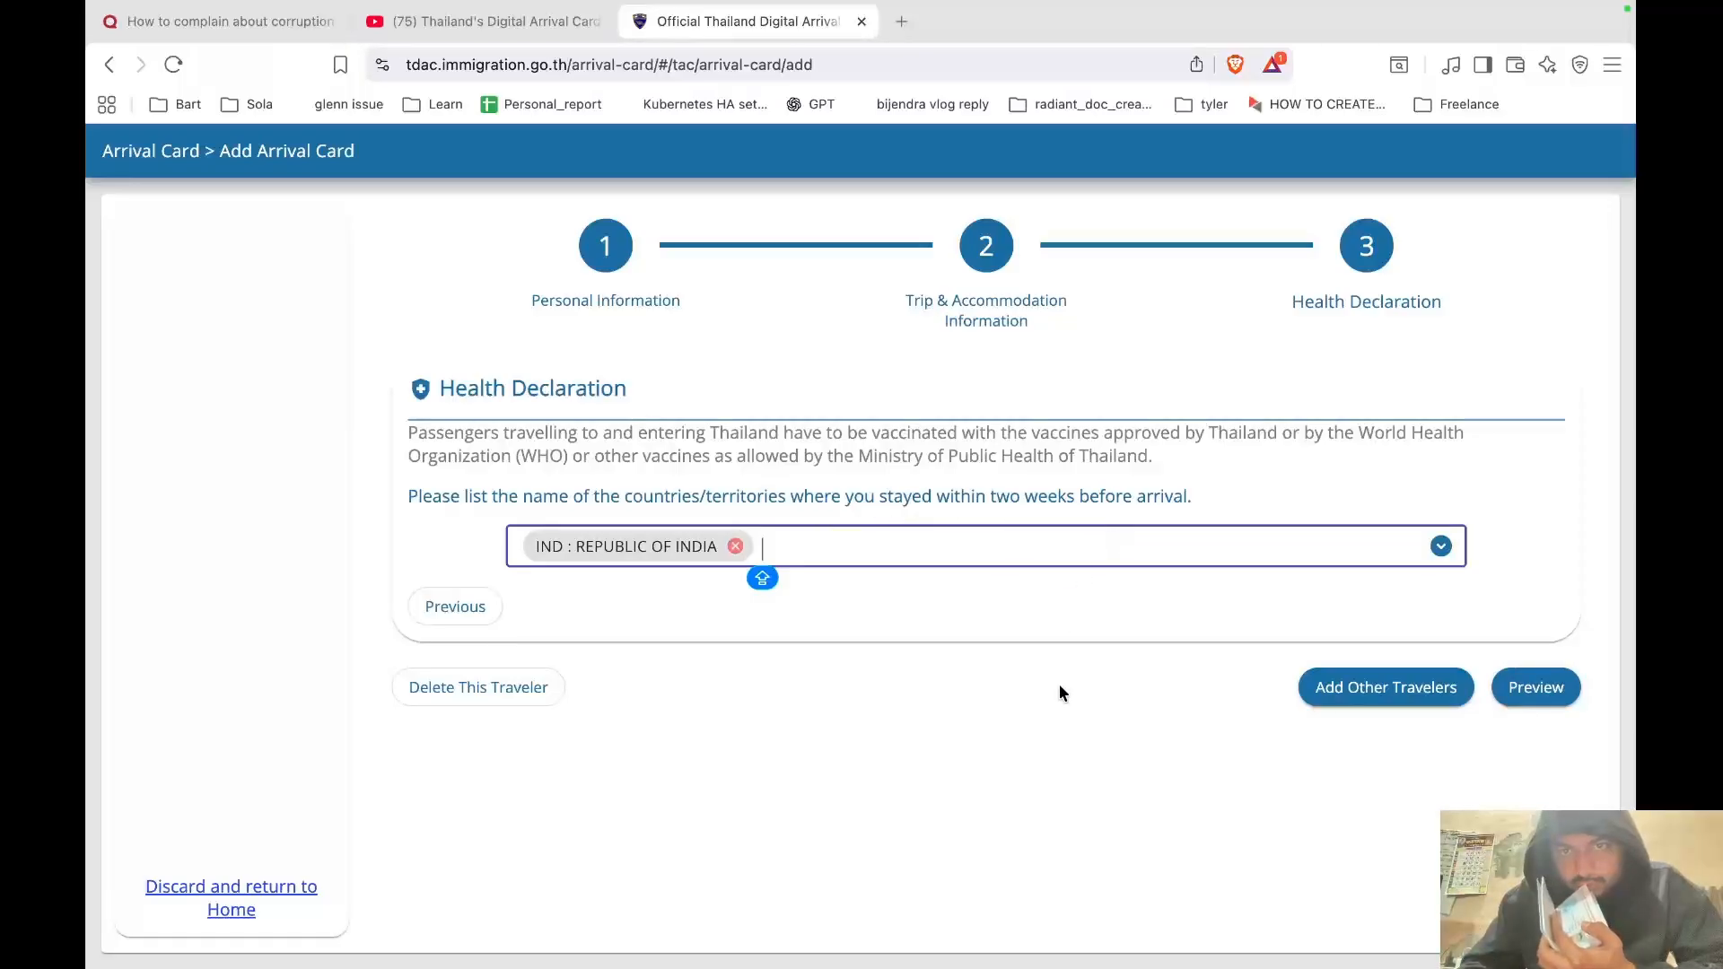
# Preview the completed arrival card, scroll through all sections, then return to the desktop.
pyautogui.click(1534, 688)
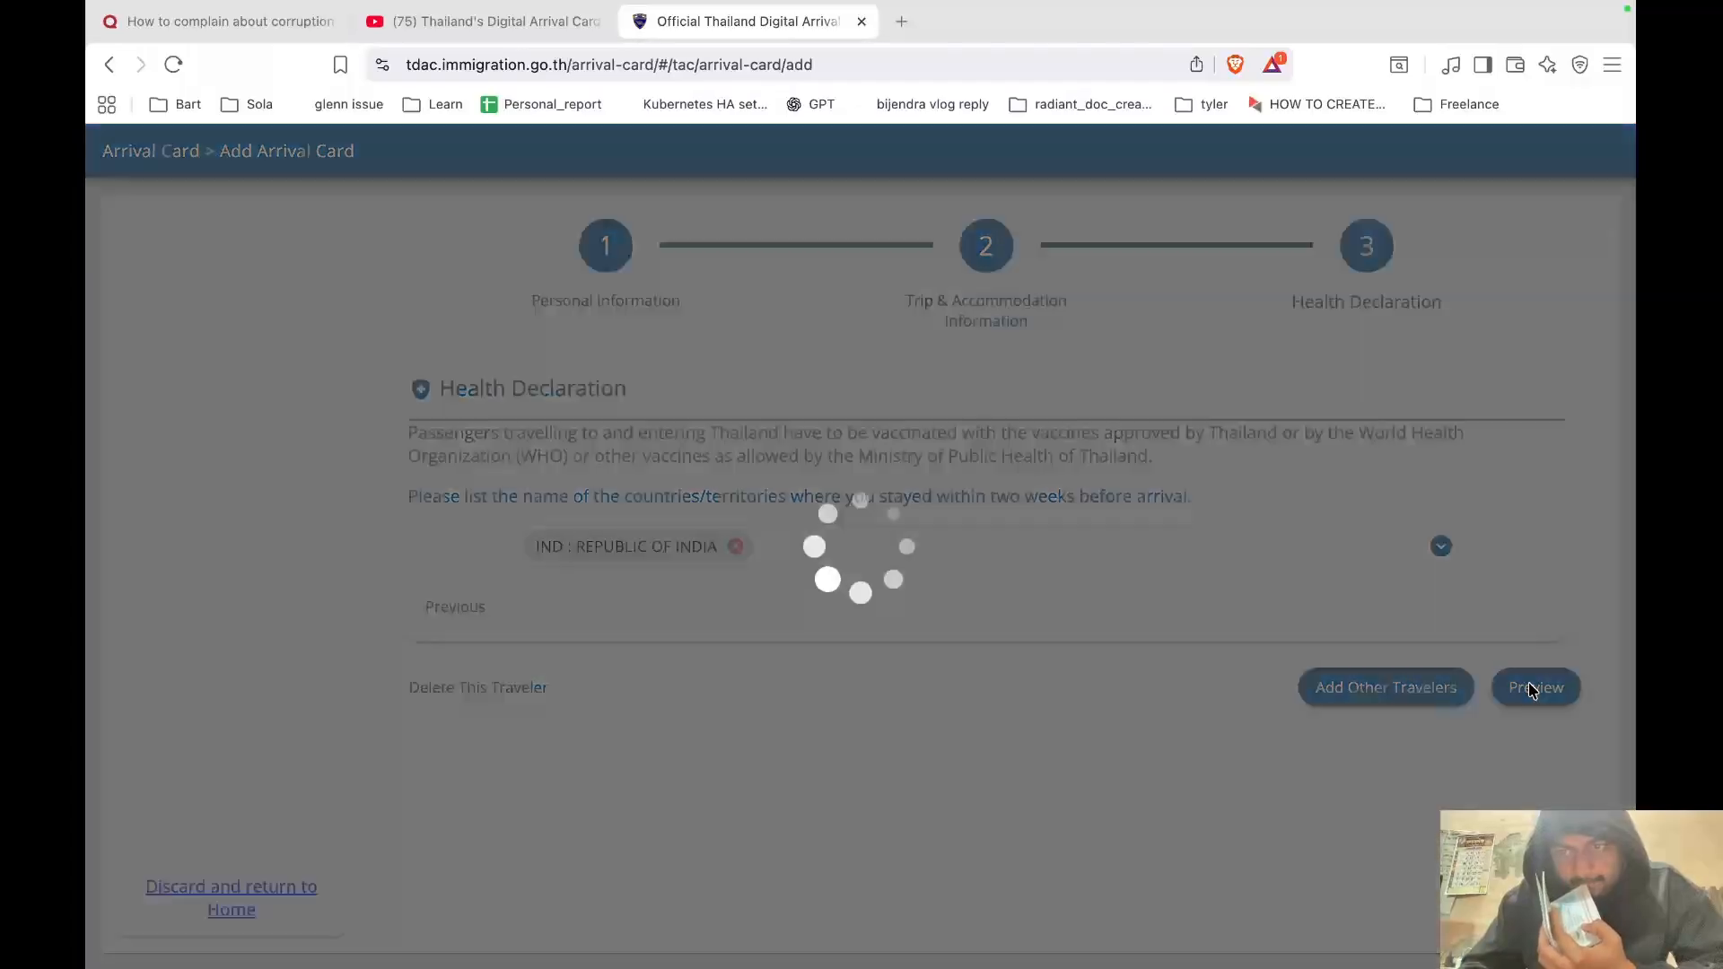
pyautogui.scroll(-7, 977, 804)
pyautogui.scroll(2, 977, 805)
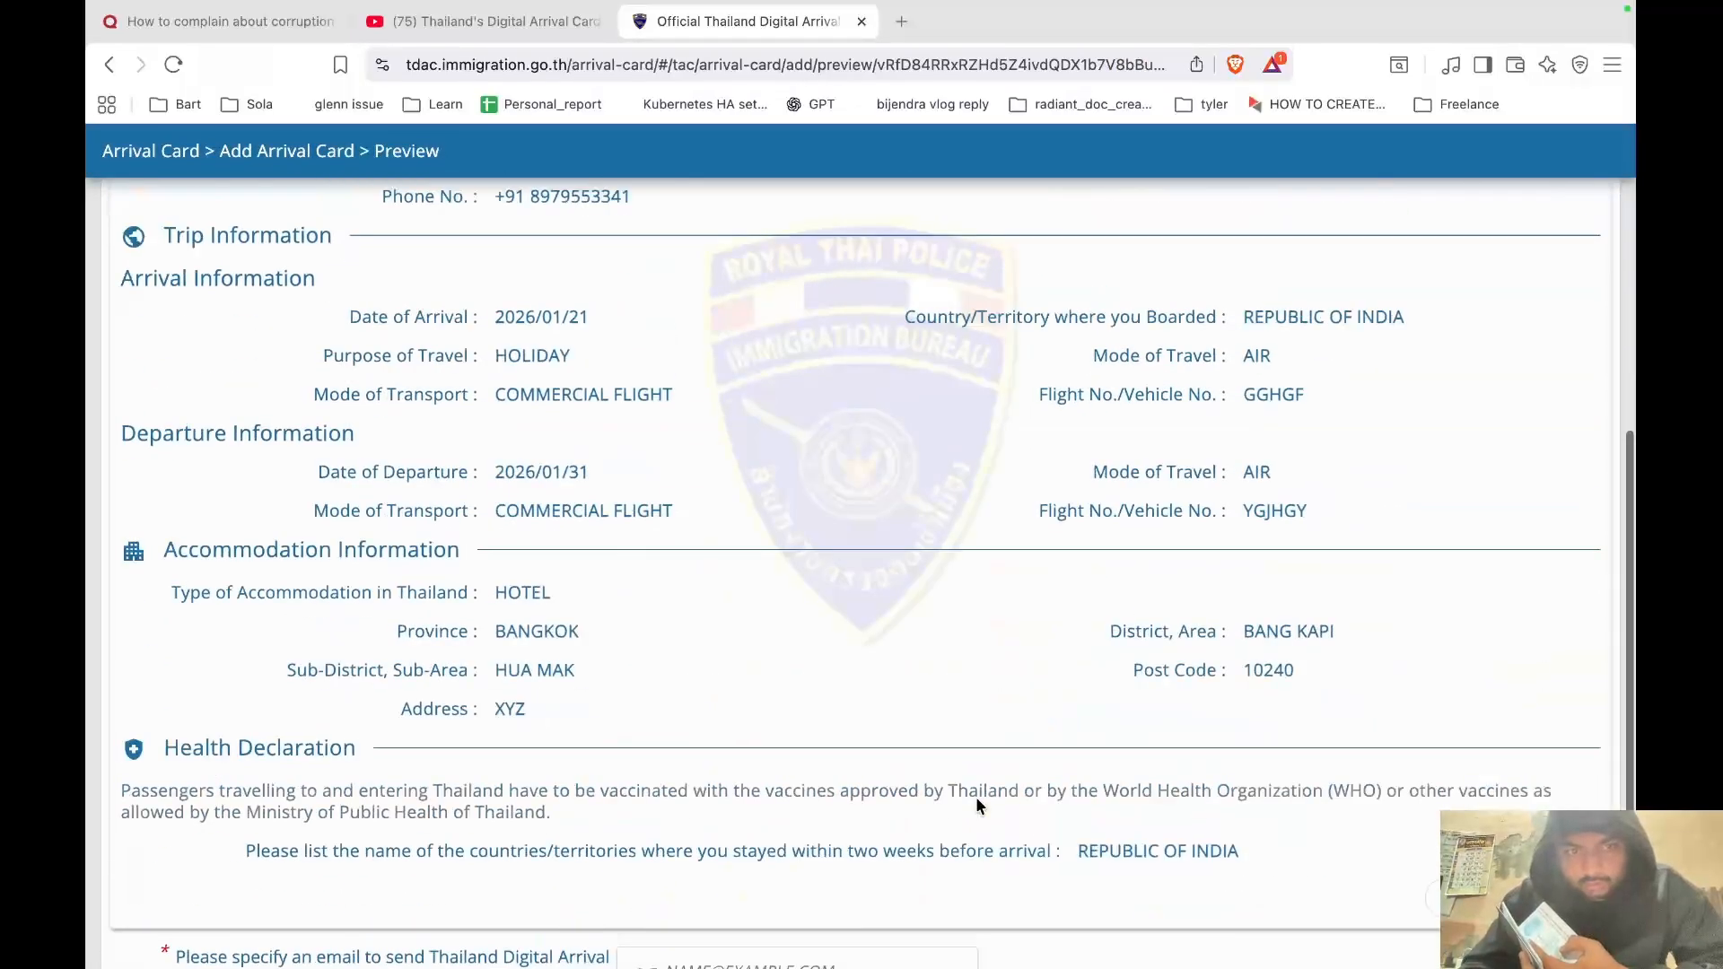
pyautogui.scroll(-2, 977, 804)
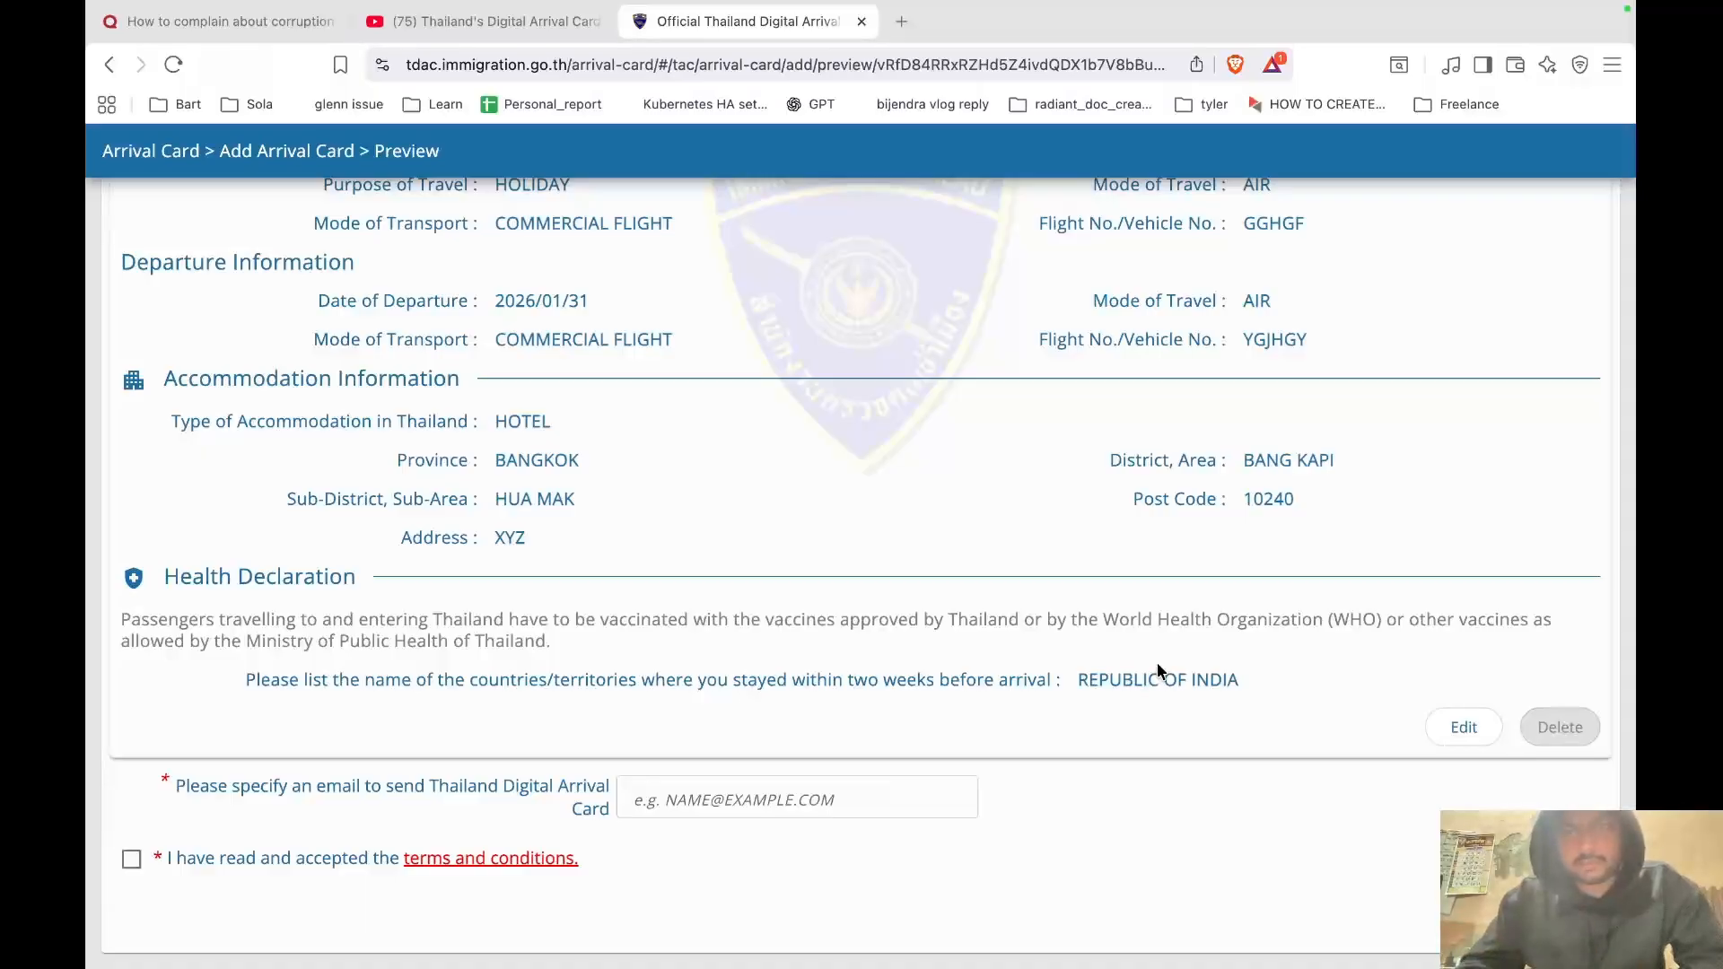
pyautogui.scroll(7, 1192, 411)
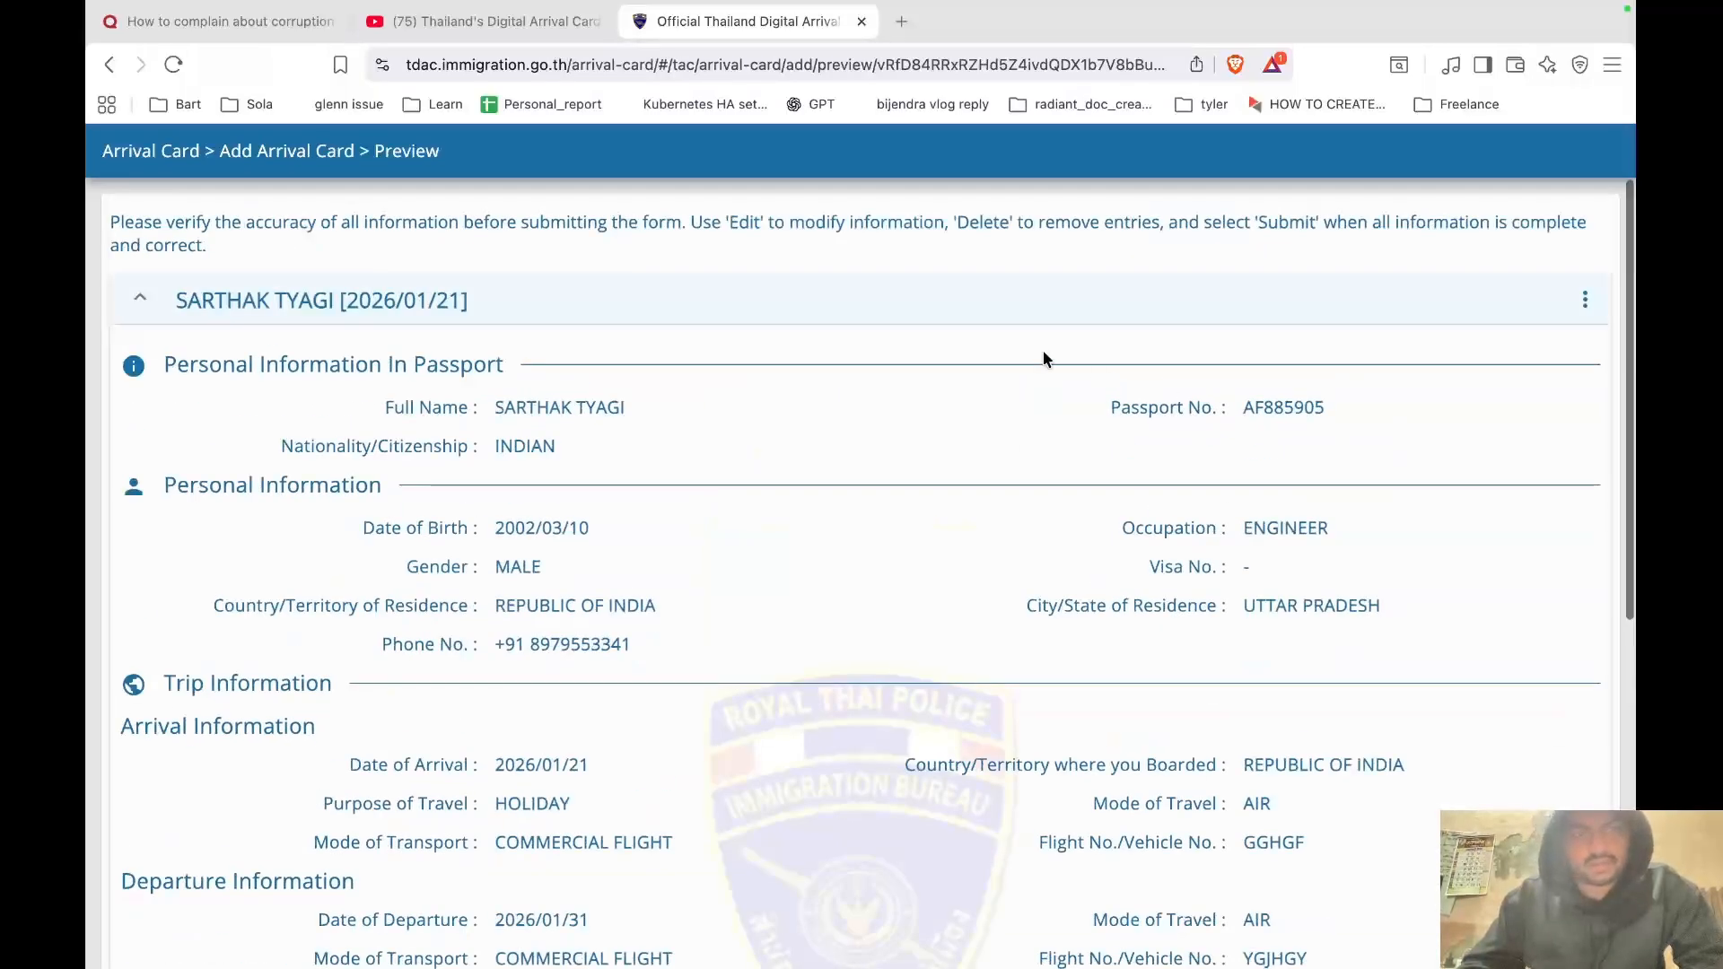
pyautogui.scroll(-7, 730, 274)
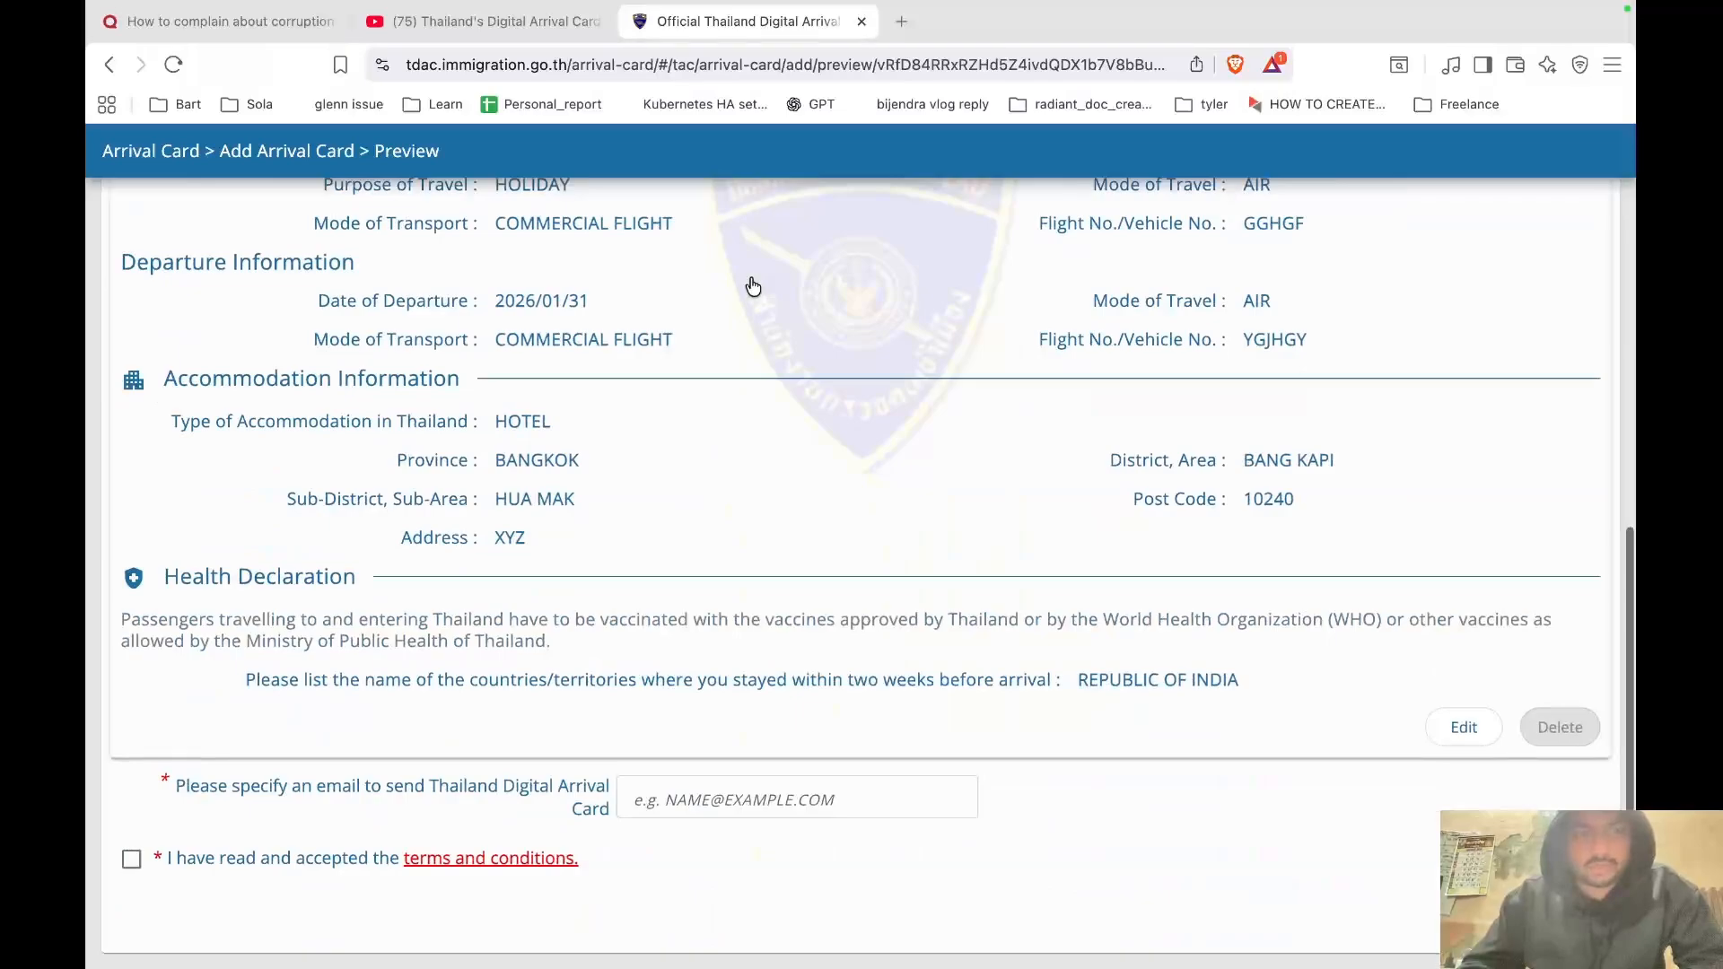
pyautogui.scroll(7, 643, 310)
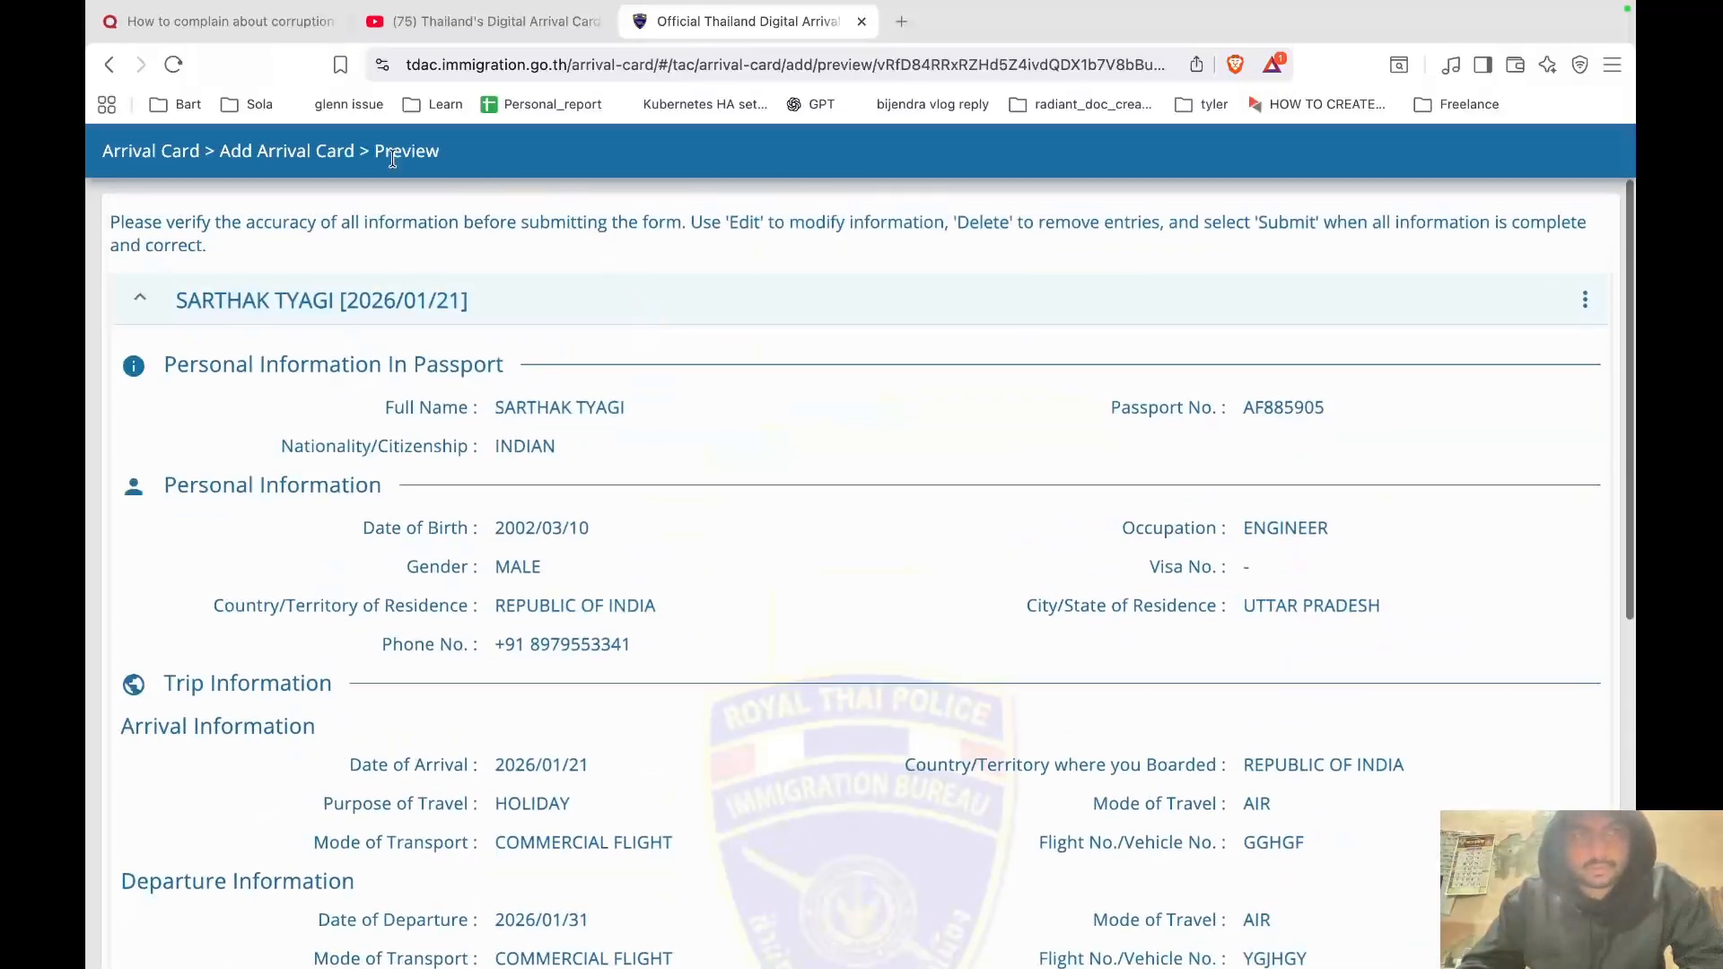
pyautogui.scroll(-7, 497, 471)
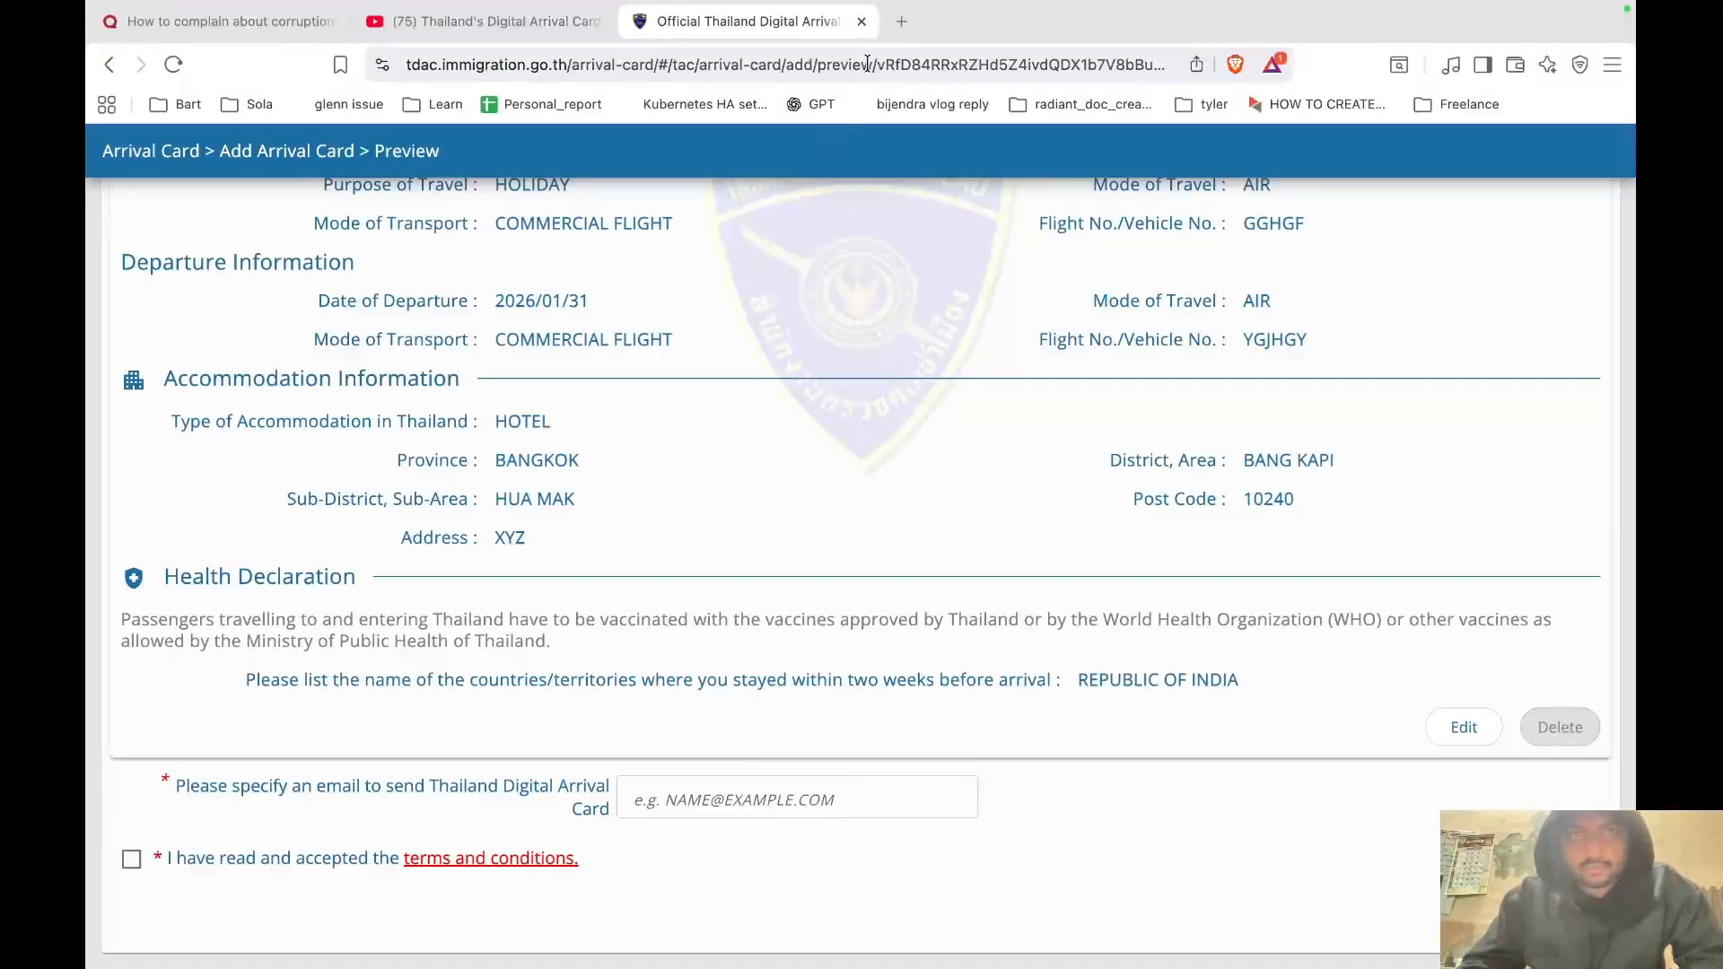
pyautogui.hotkey('ctrl', 'Up')
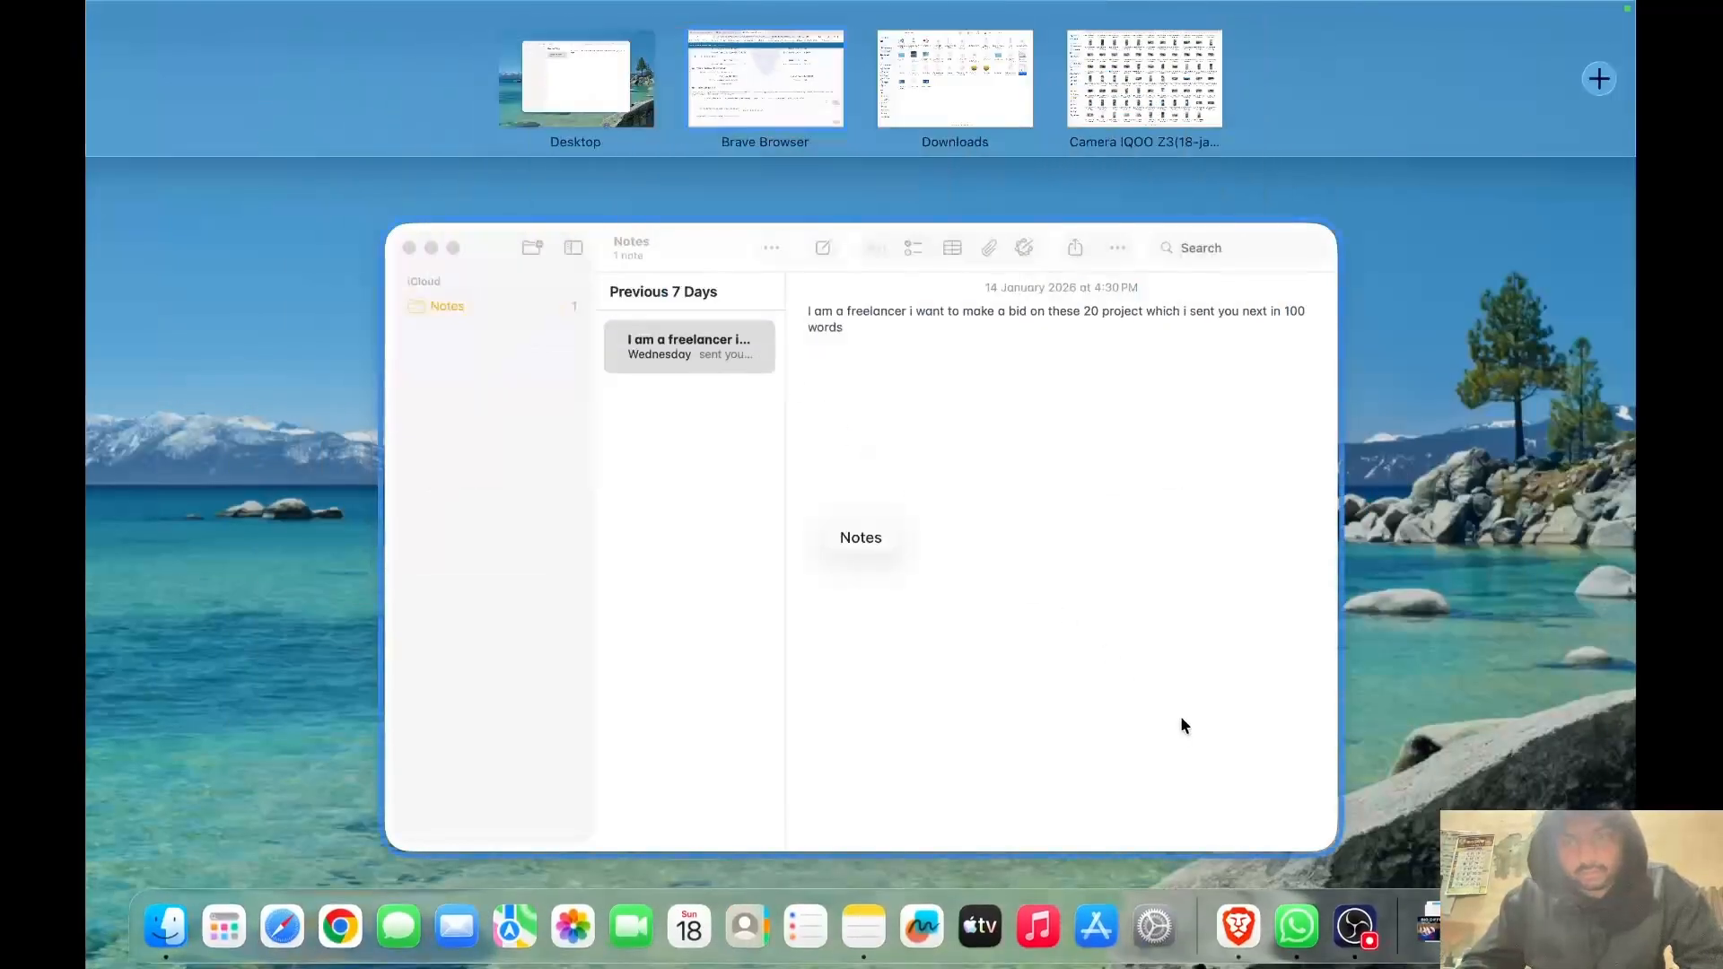
pyautogui.click(1353, 933)
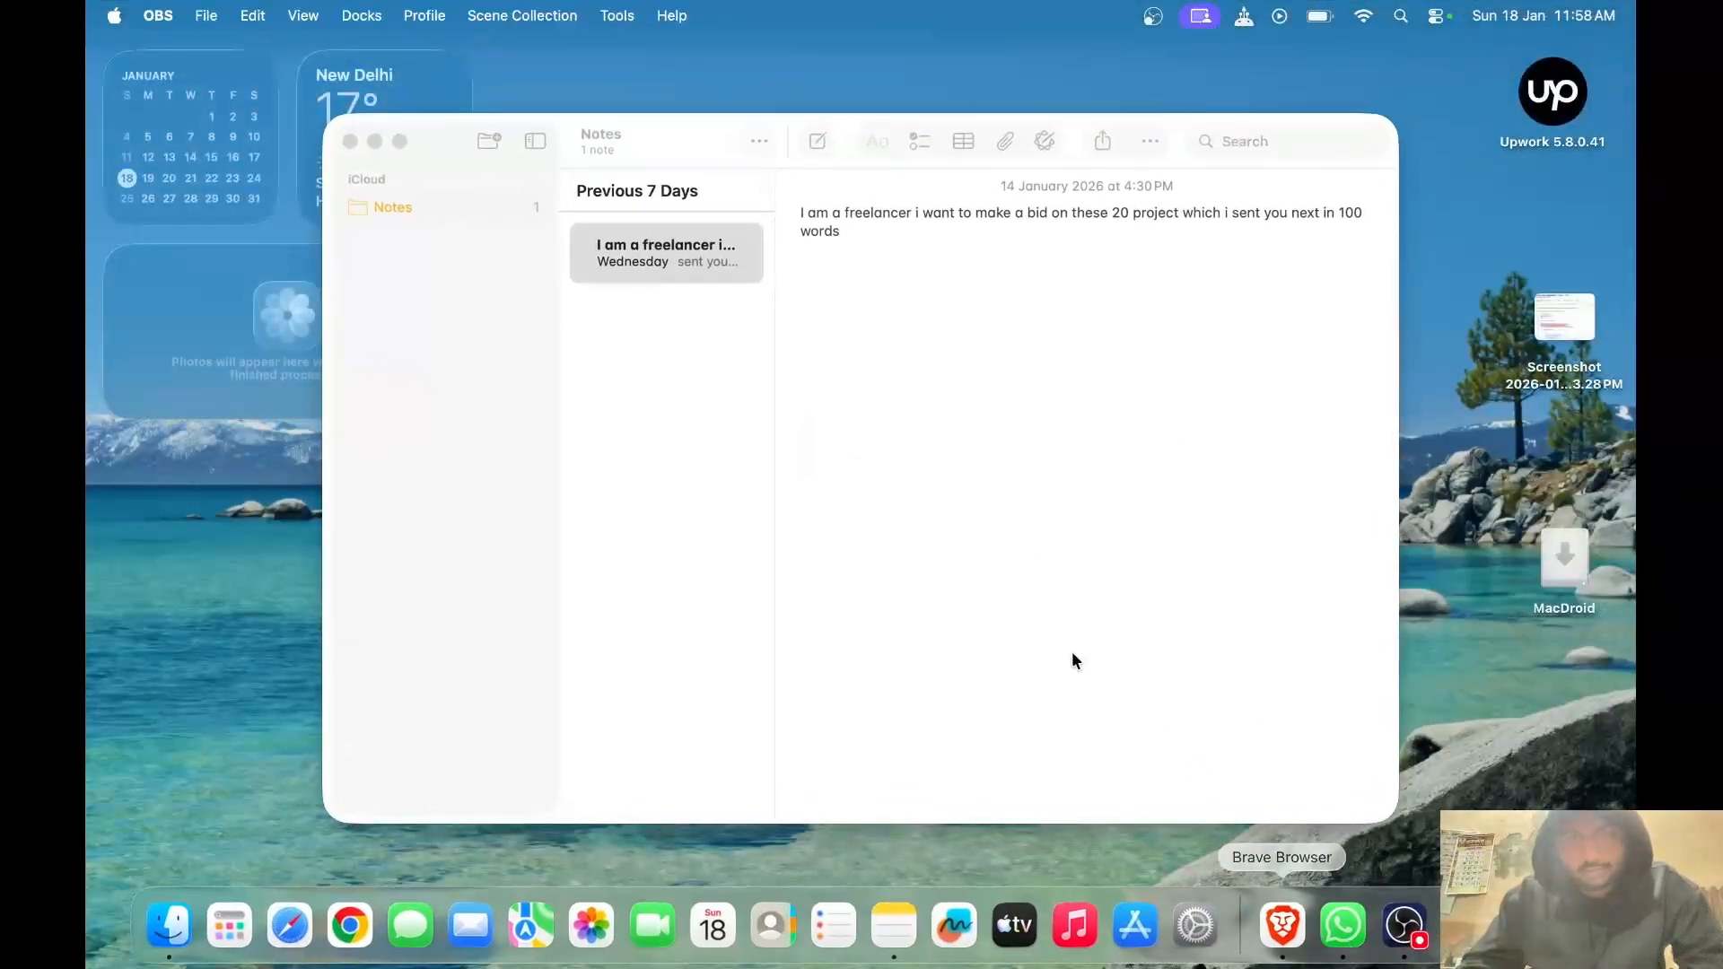